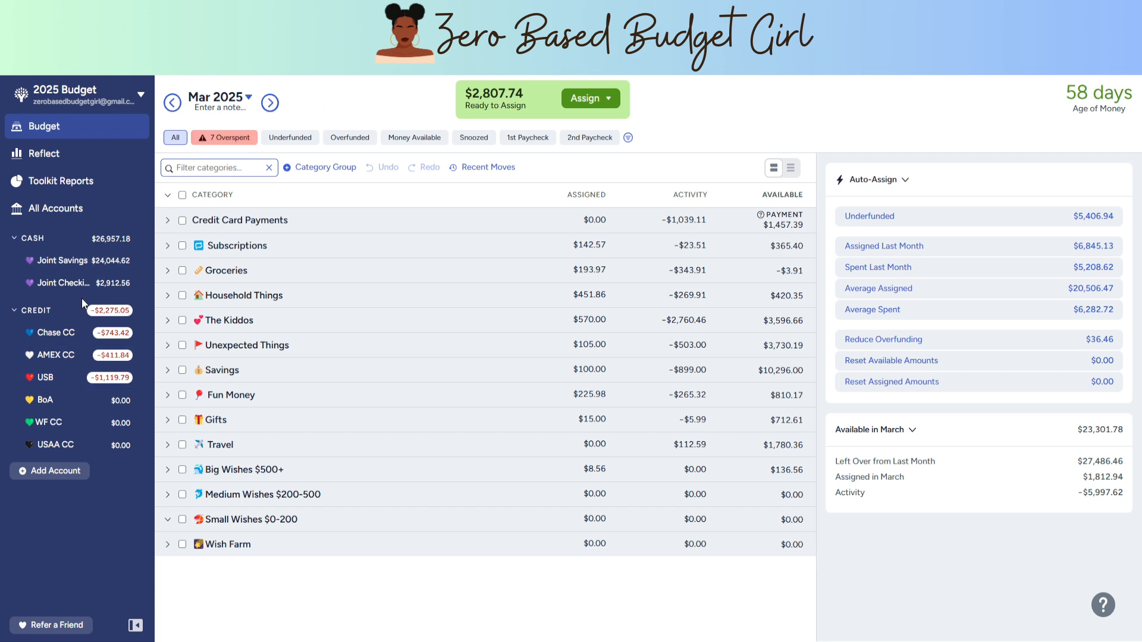
Review the Joint Checking account's transactions and return to the March 2025 budget
click(65, 290)
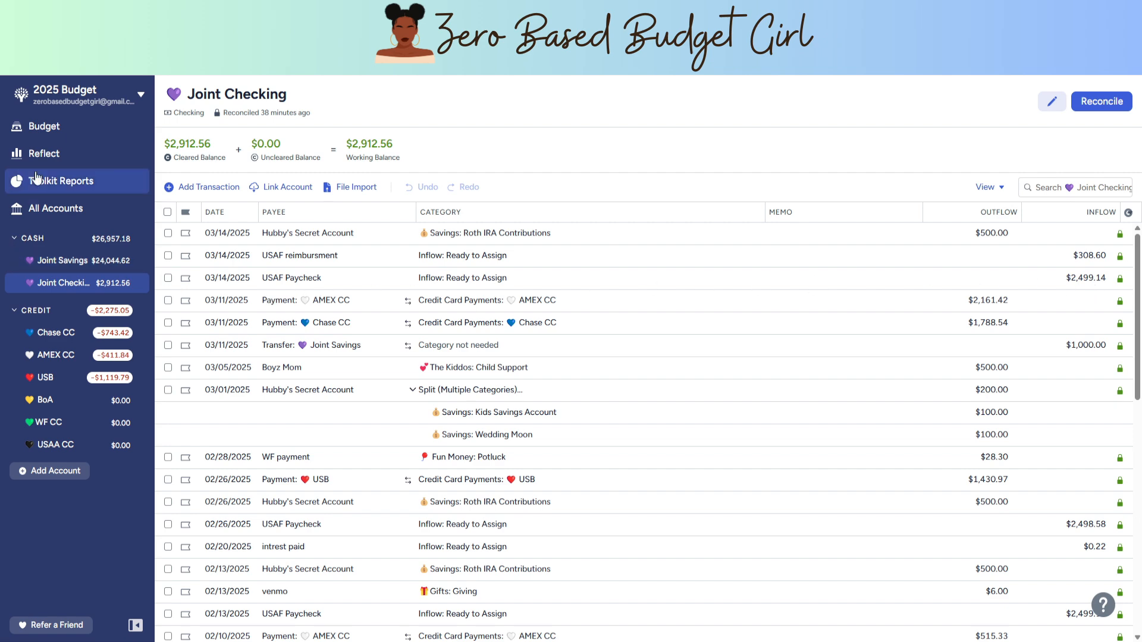
click(38, 136)
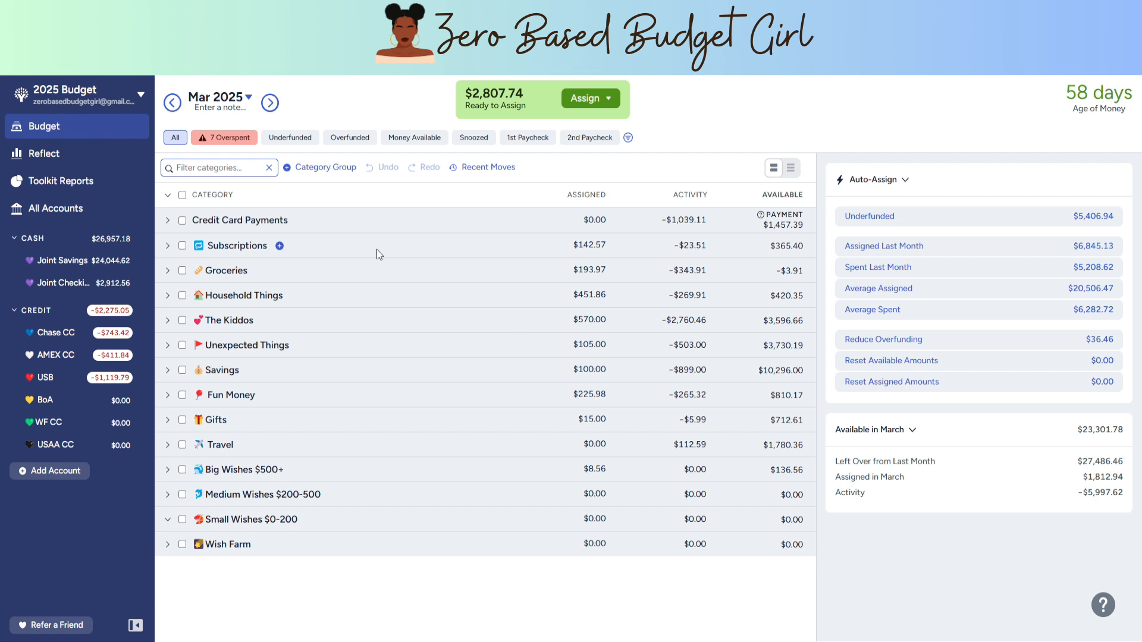
Filter the budget to overspent categories and expand Credit Card Payments, Groceries, Household Things, The Kiddos and Savings to examine them
click(225, 138)
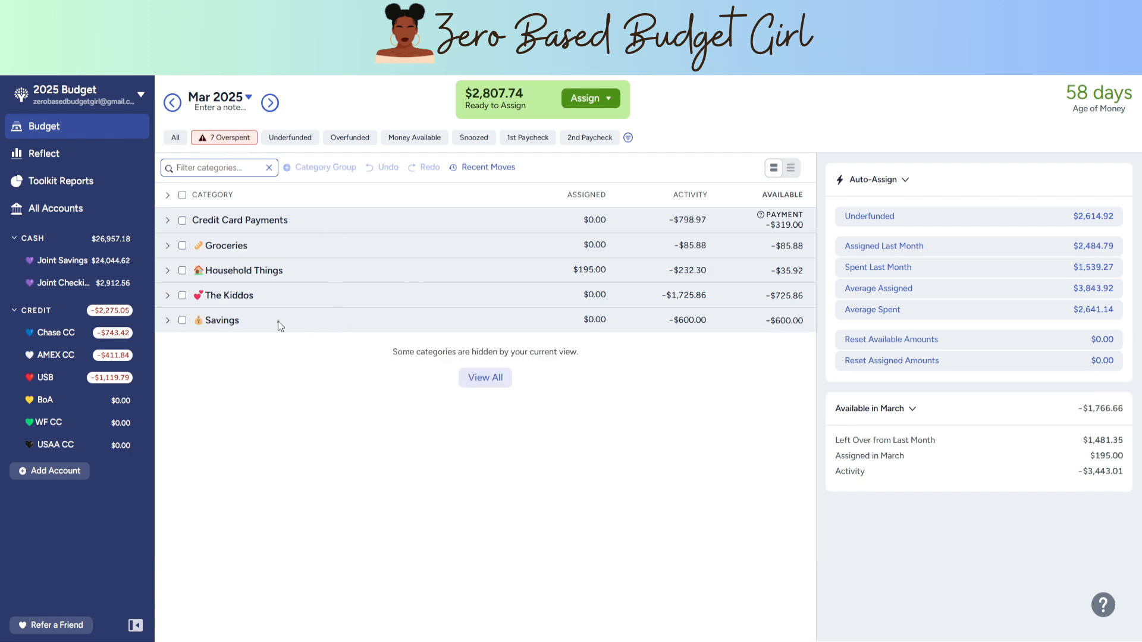
click(168, 223)
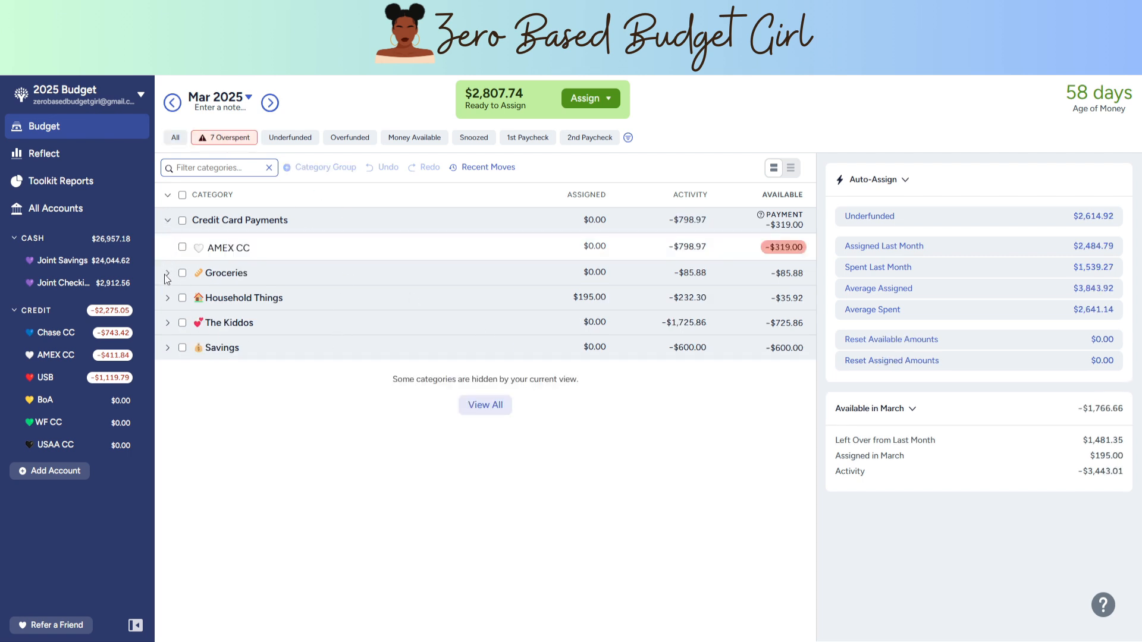
click(168, 274)
click(167, 325)
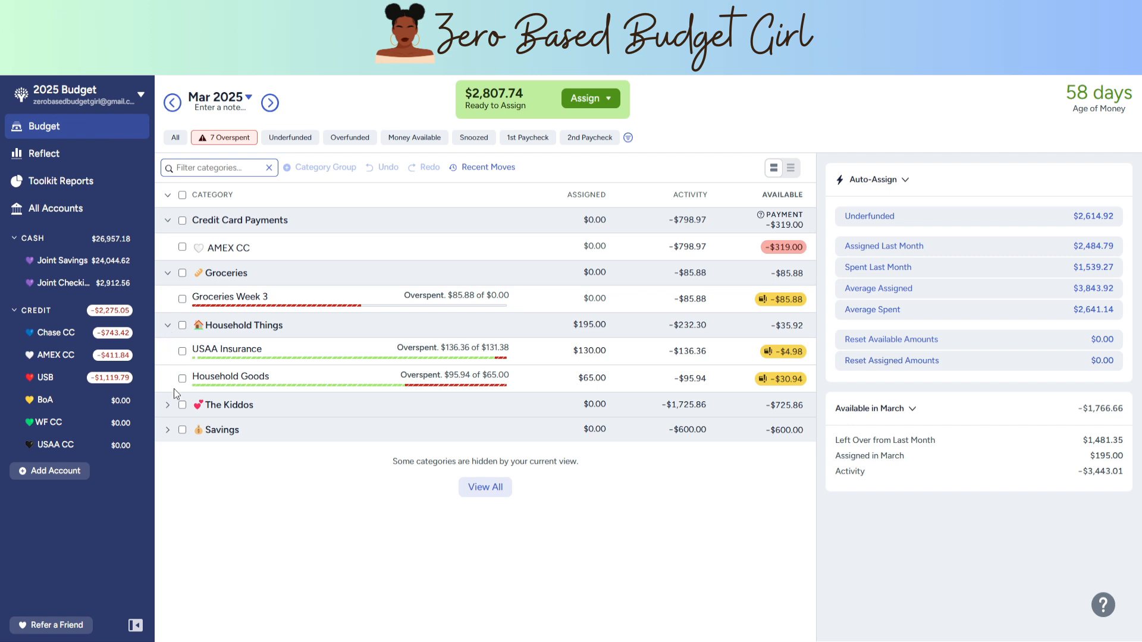
click(167, 407)
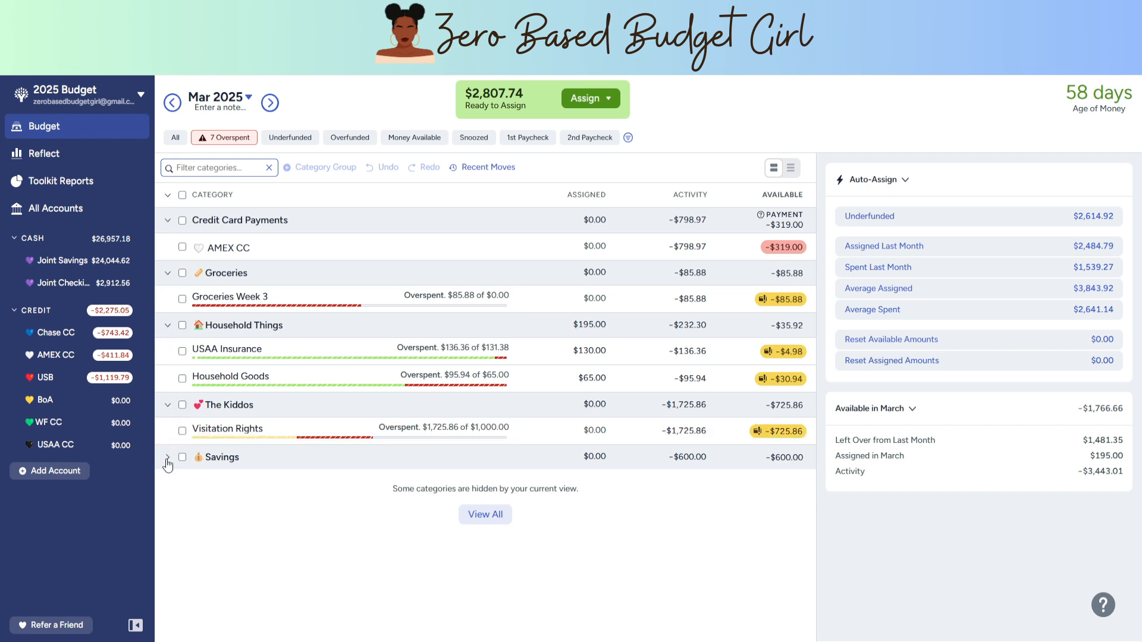
click(168, 458)
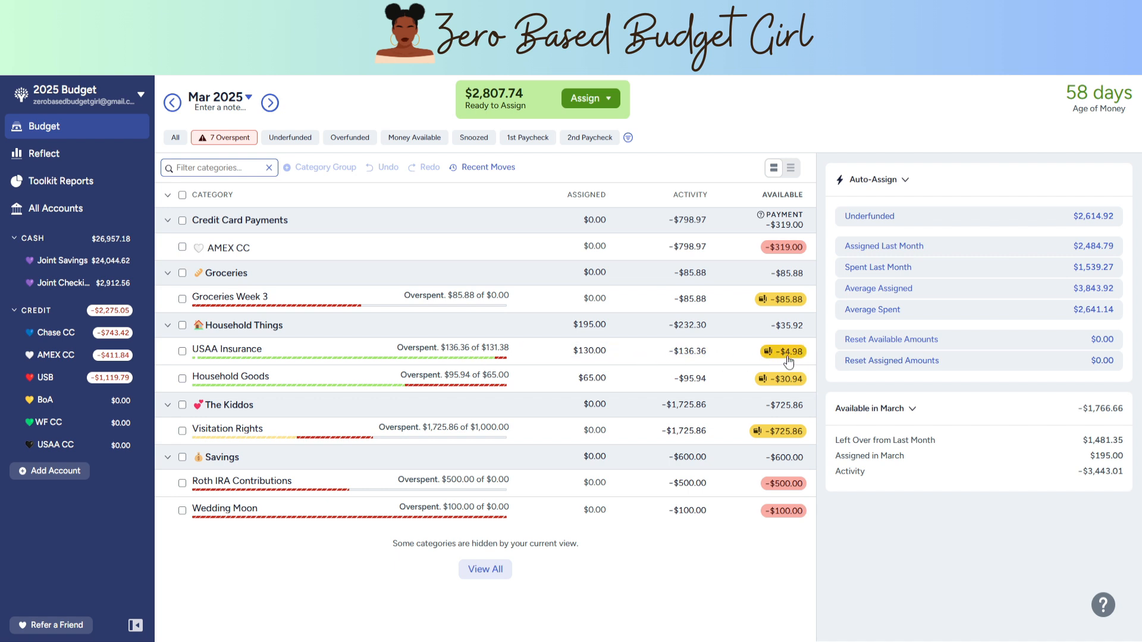
click(535, 352)
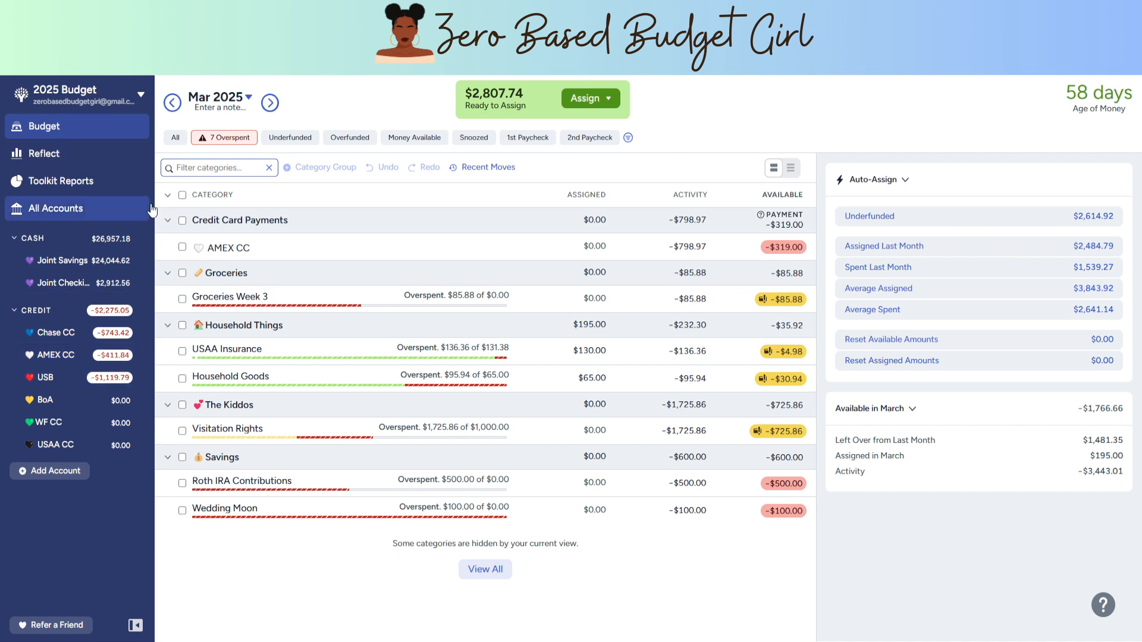
Show the 1st Paycheck categories and assign the underfunded $160.00 to Groceries Week 3
click(528, 139)
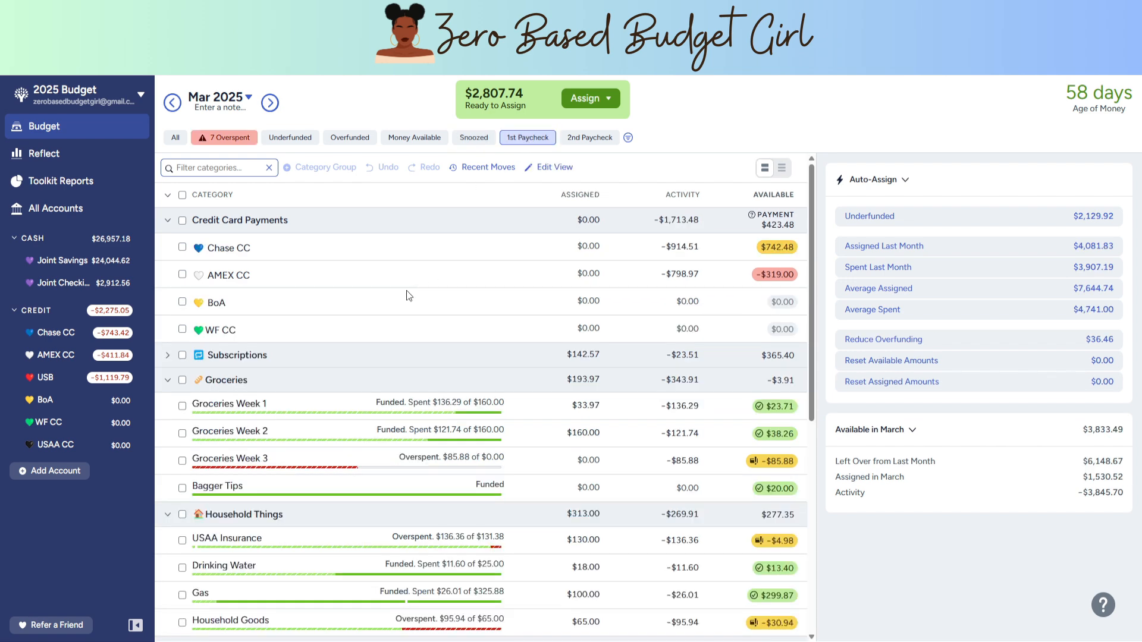
scroll(406, 290, down, 2)
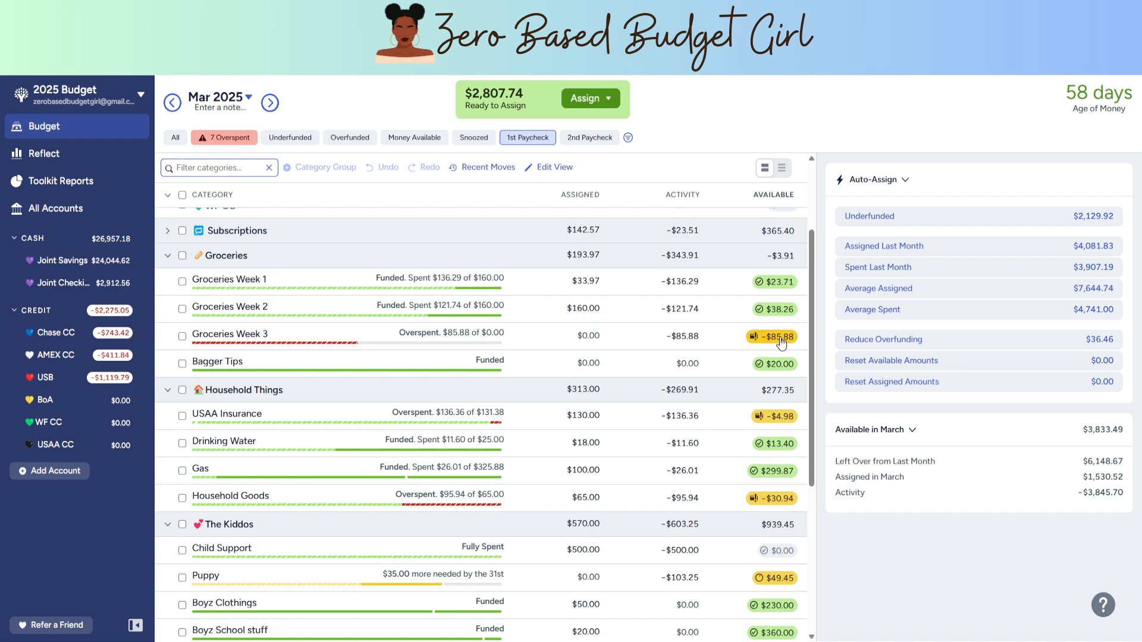
click(559, 334)
scroll(890, 454, down, 7)
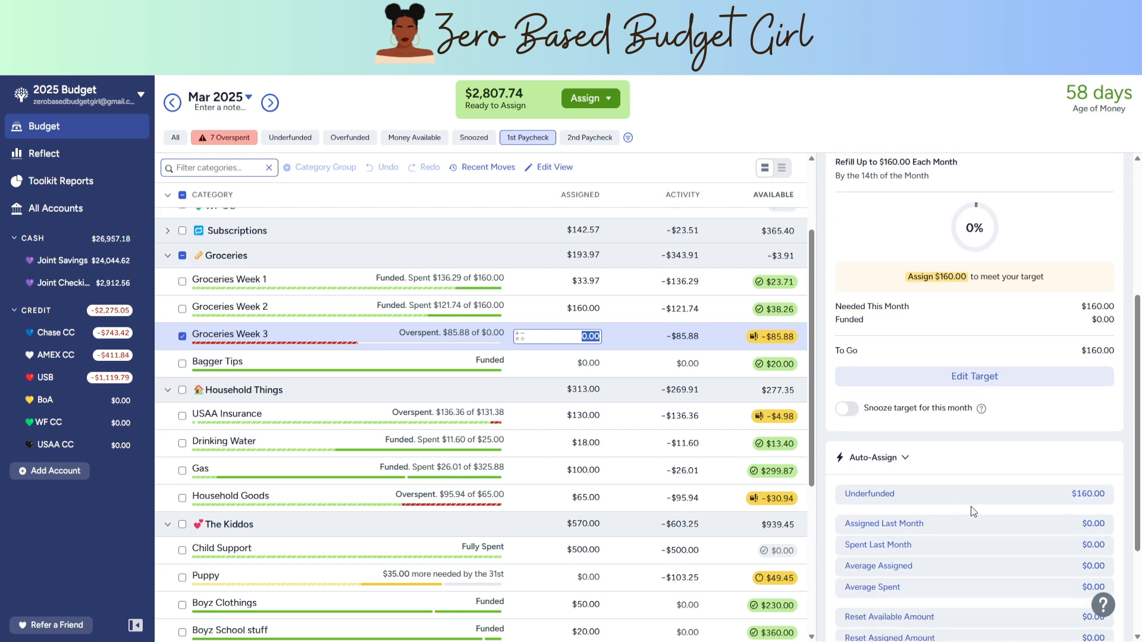
click(971, 512)
Cover the Household Goods overspending with money from Ready to Assign
scroll(555, 381, down, 2)
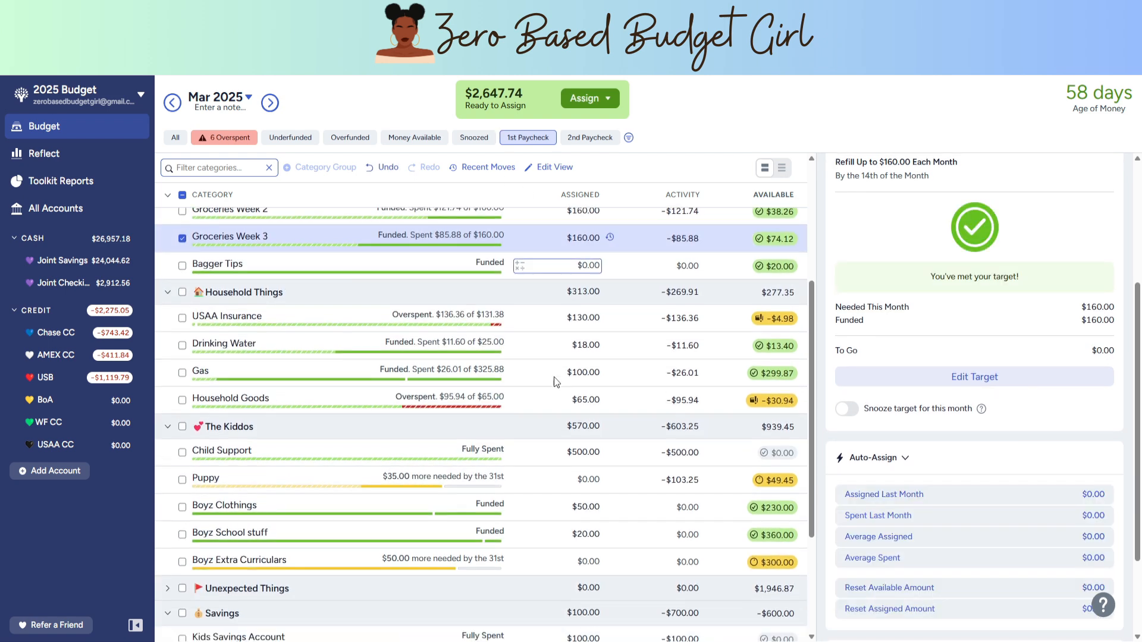
scroll(557, 382, down, 1)
click(534, 426)
click(774, 373)
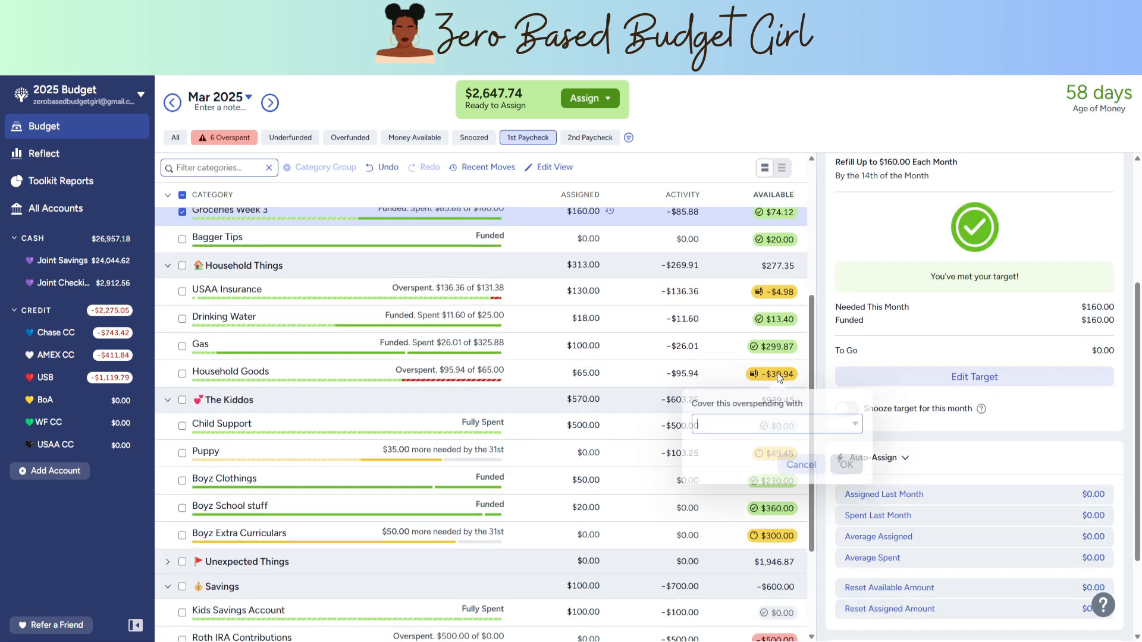
click(772, 423)
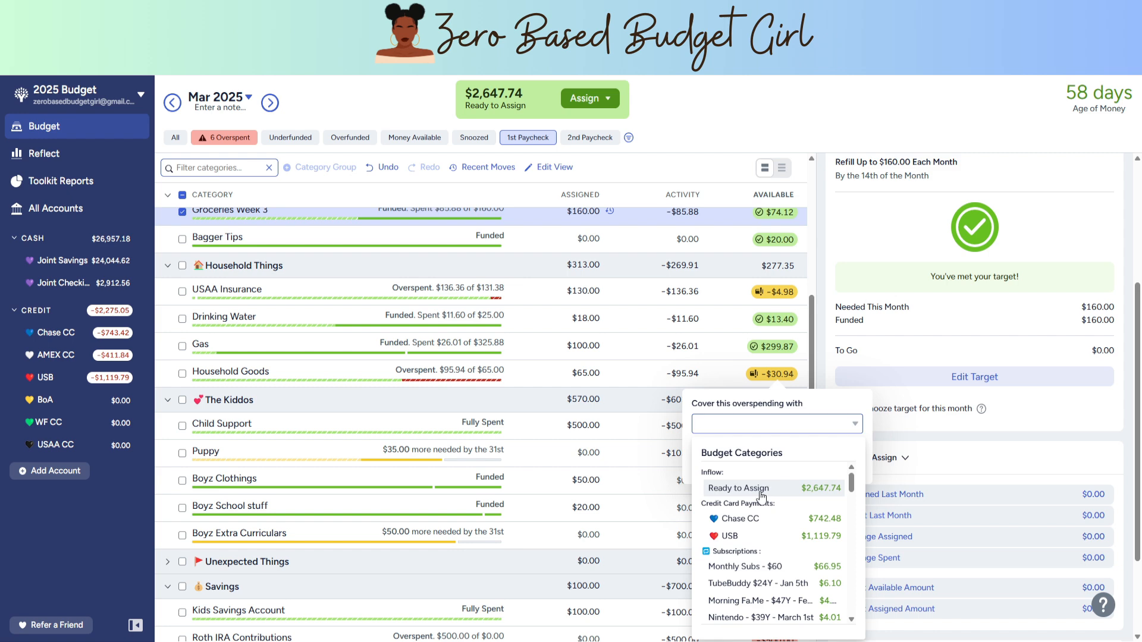
click(761, 491)
click(852, 464)
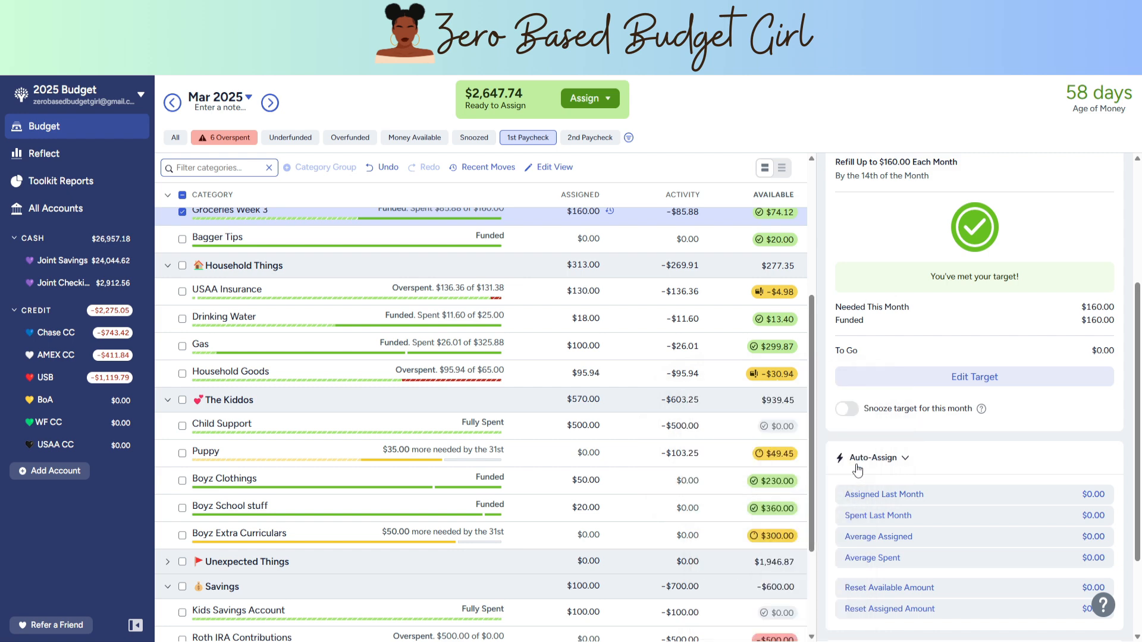
Snooze the Puppy category's target for this month without moving any of its money, and deselect the category
scroll(773, 458, down, 2)
click(774, 391)
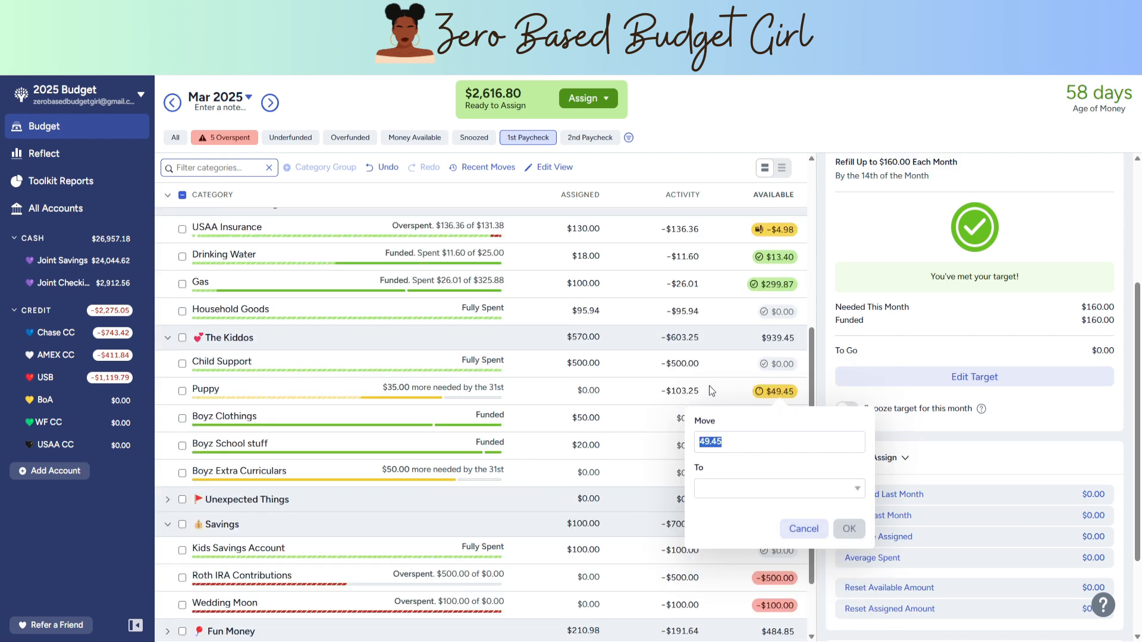
click(565, 387)
click(182, 391)
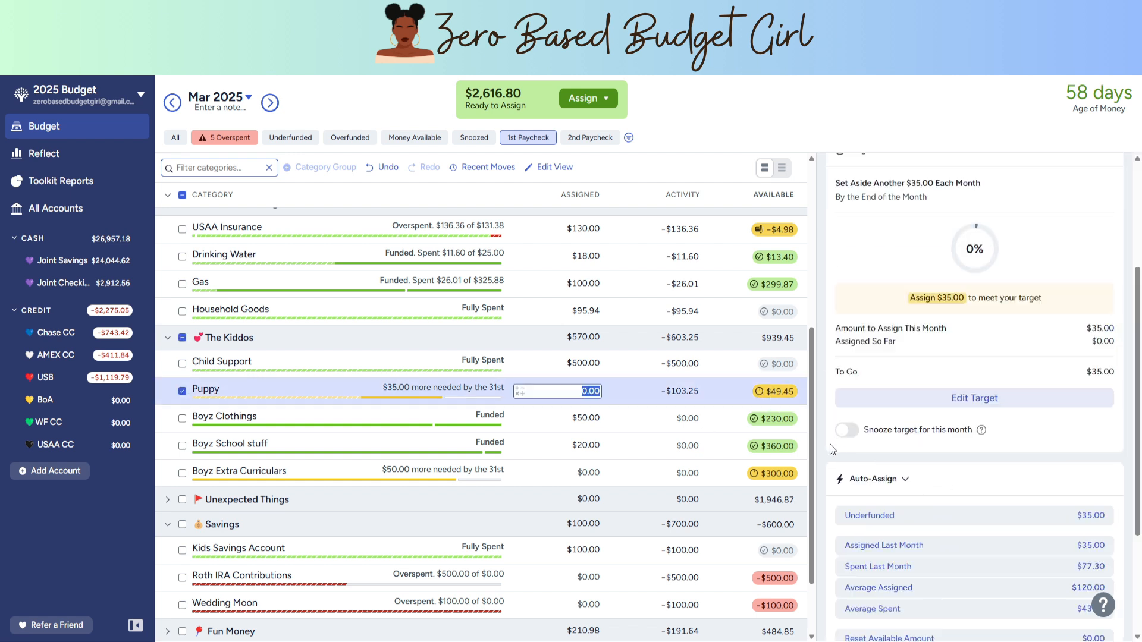
click(847, 430)
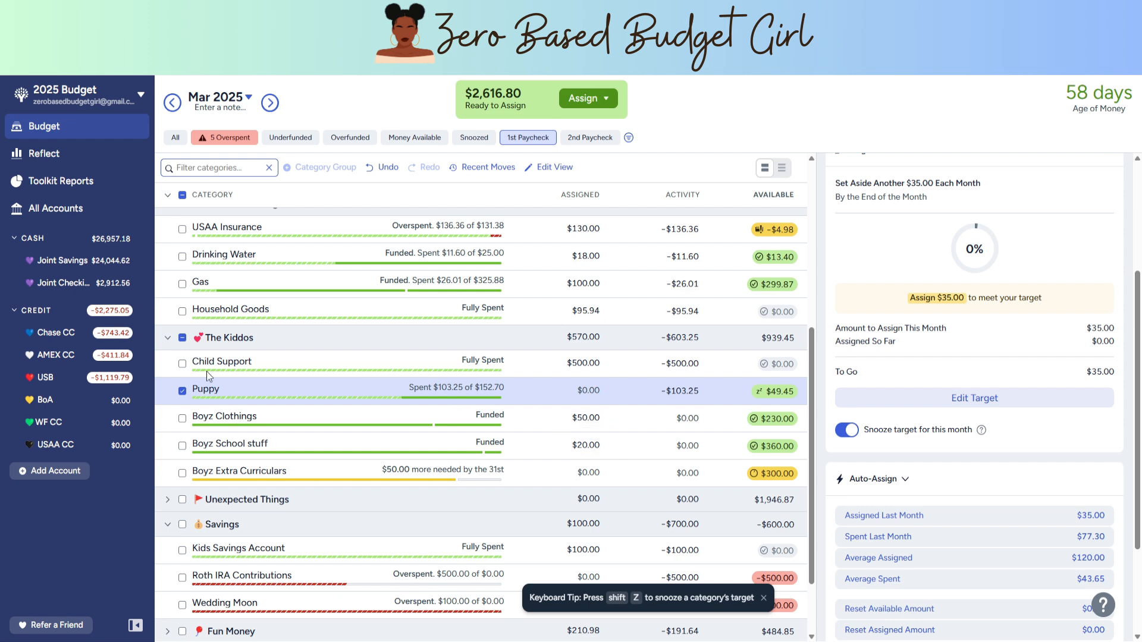
scroll(571, 461, up, 4)
scroll(570, 466, down, 4)
click(182, 392)
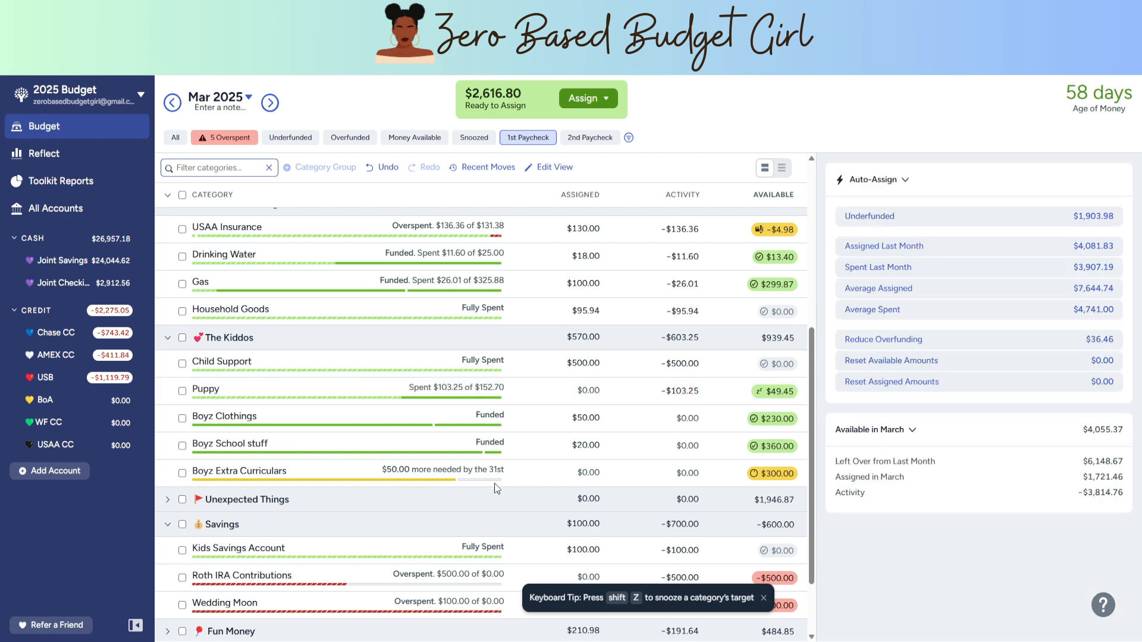
Snooze the Boyz Extra Curriculars target for this month
click(626, 476)
scroll(905, 490, down, 3)
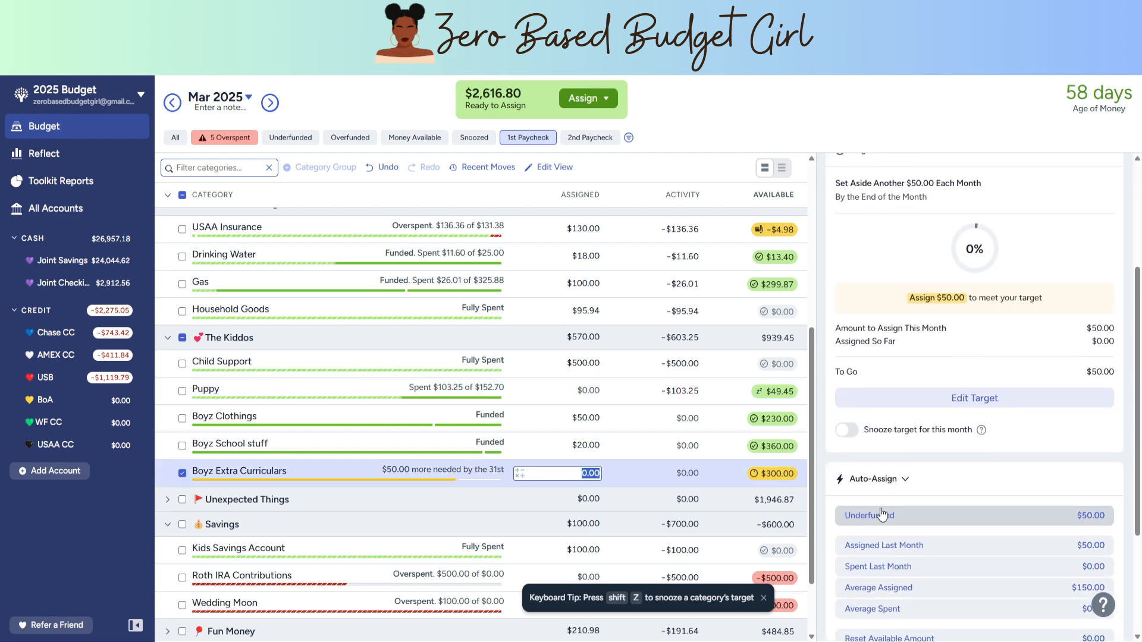
click(848, 429)
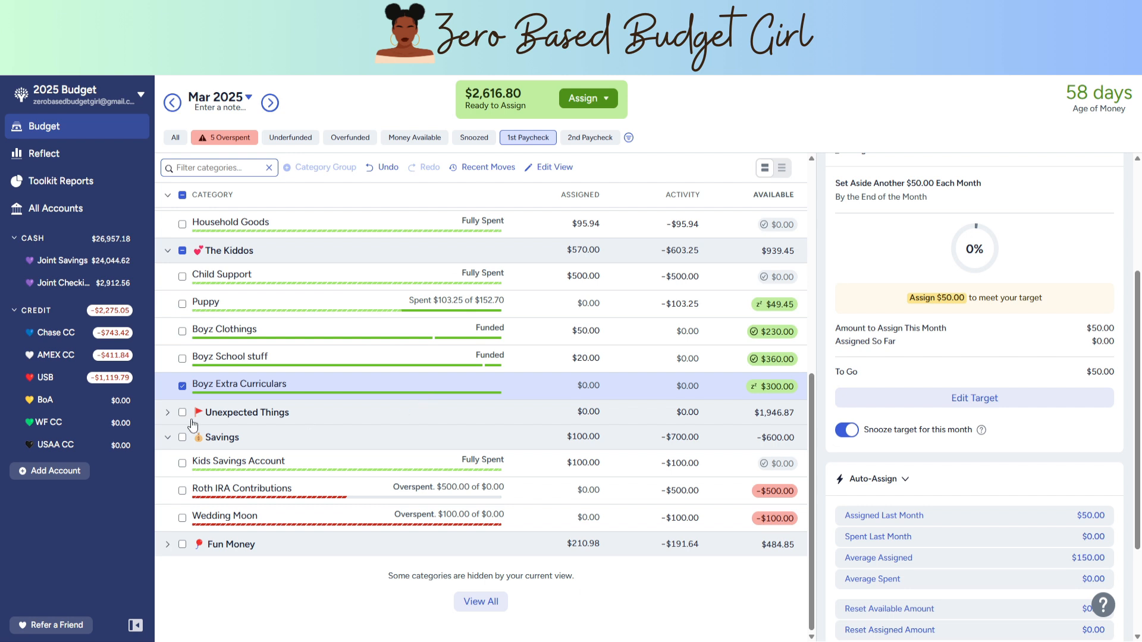
Expand the Unexpected Things group and snooze the Car Maintenance target for this month
click(167, 416)
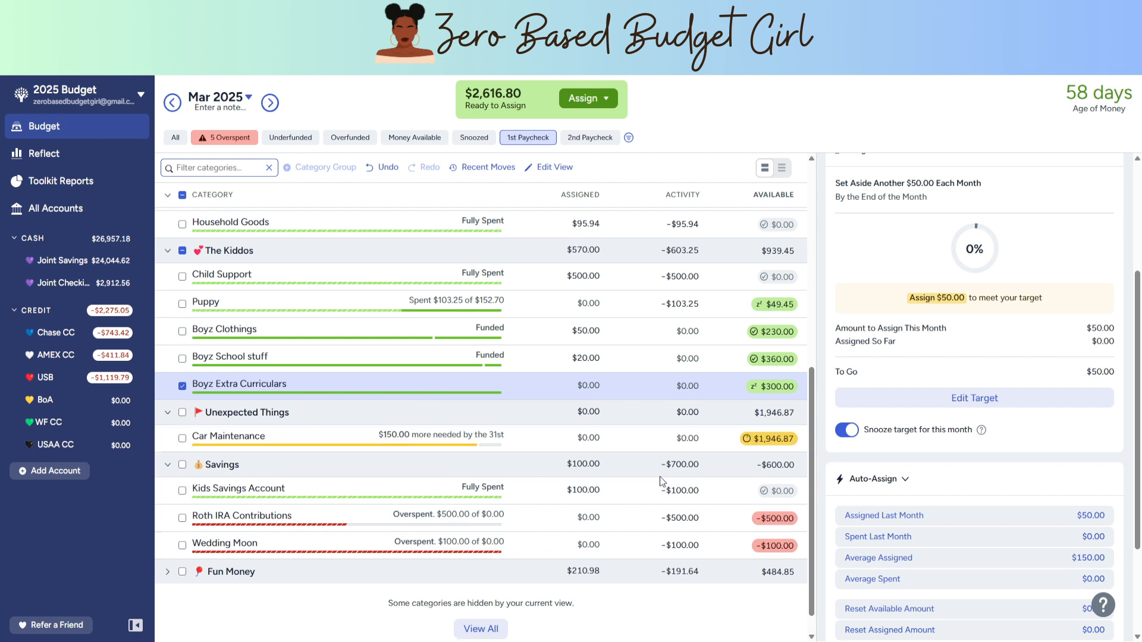
click(729, 438)
click(843, 431)
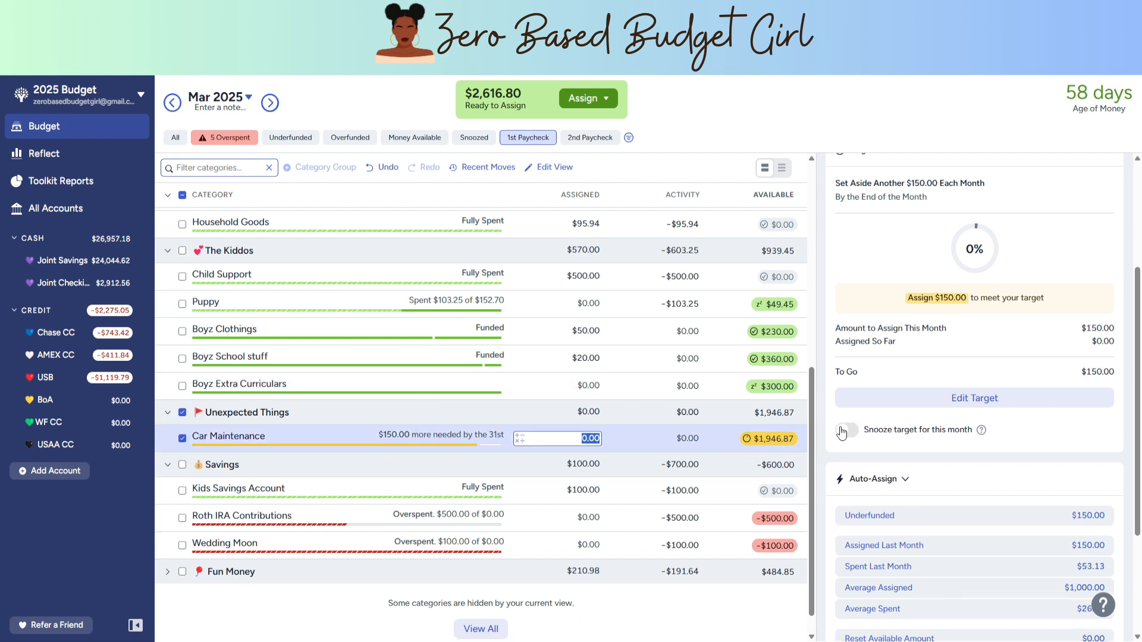
Cover the Roth IRA Contributions overspending from Ready to Assign and snooze that category's target for this month
scroll(729, 479, down, 1)
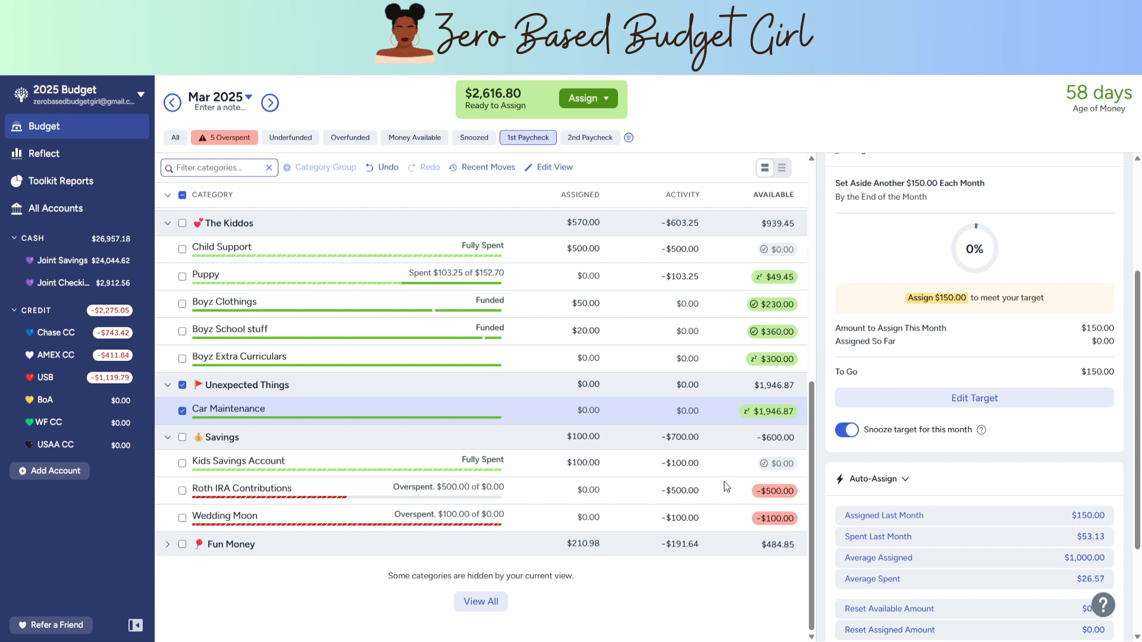
click(723, 494)
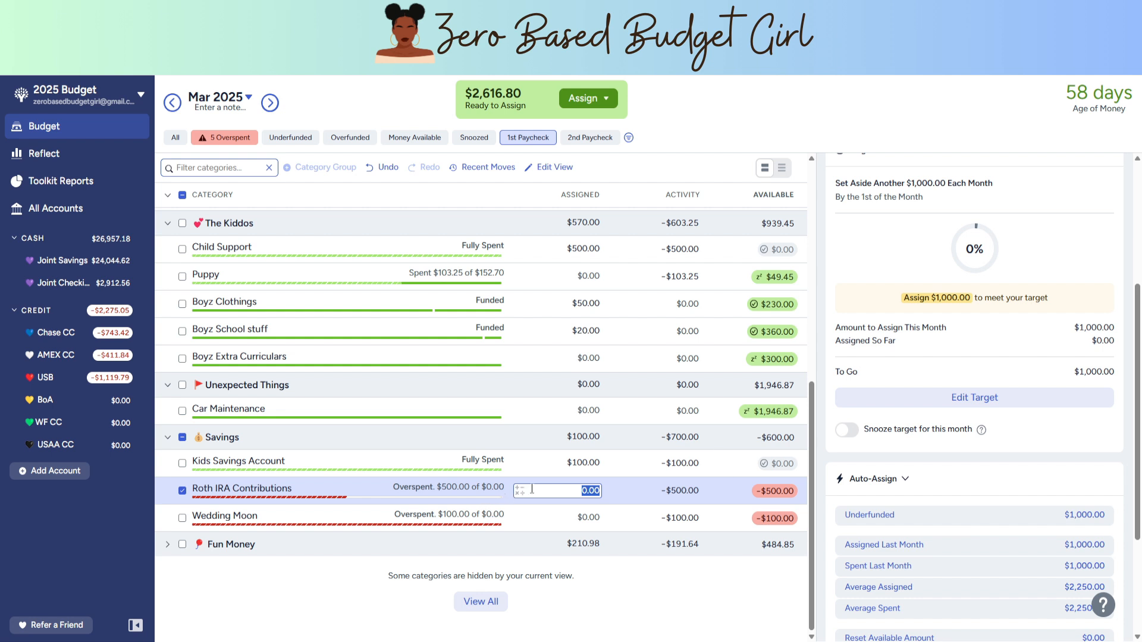
click(770, 492)
click(765, 540)
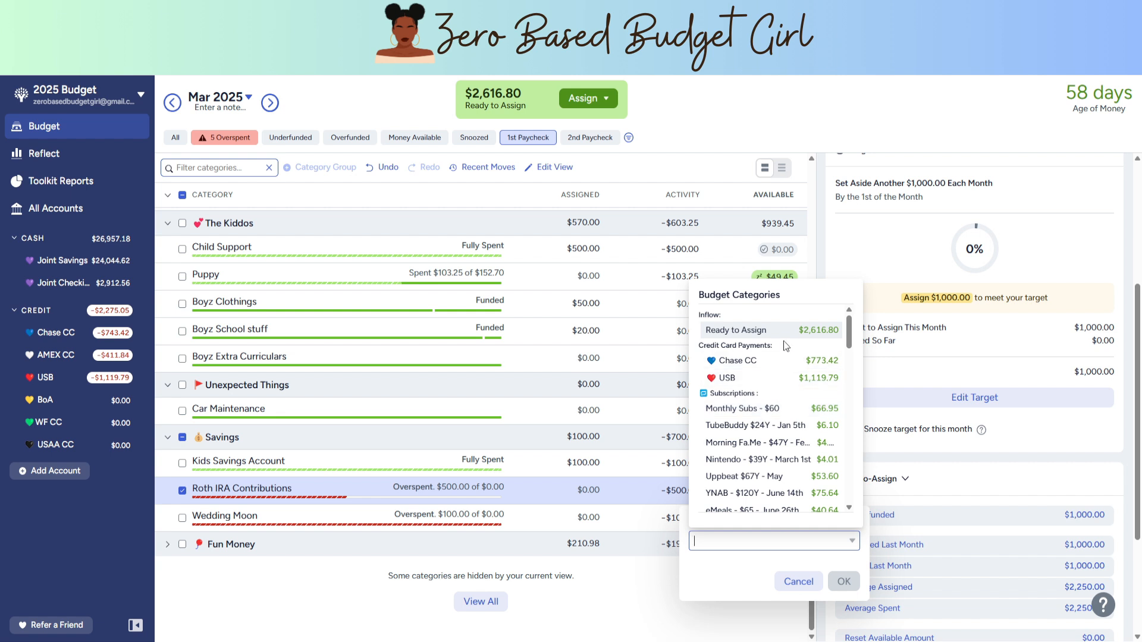
click(786, 331)
click(840, 586)
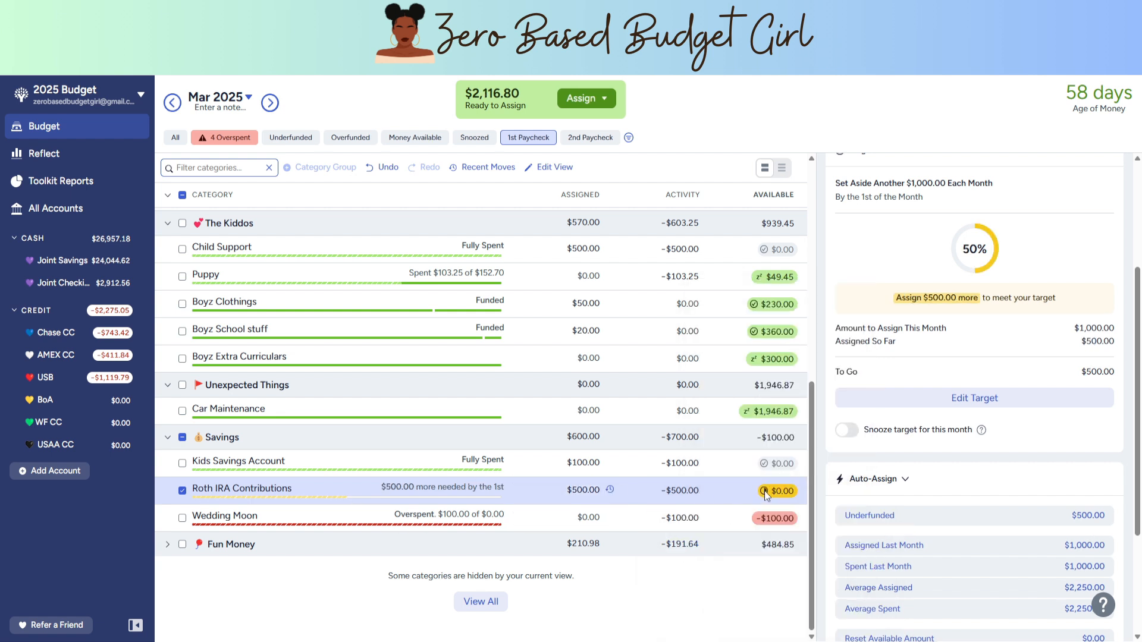
scroll(890, 422, down, 1)
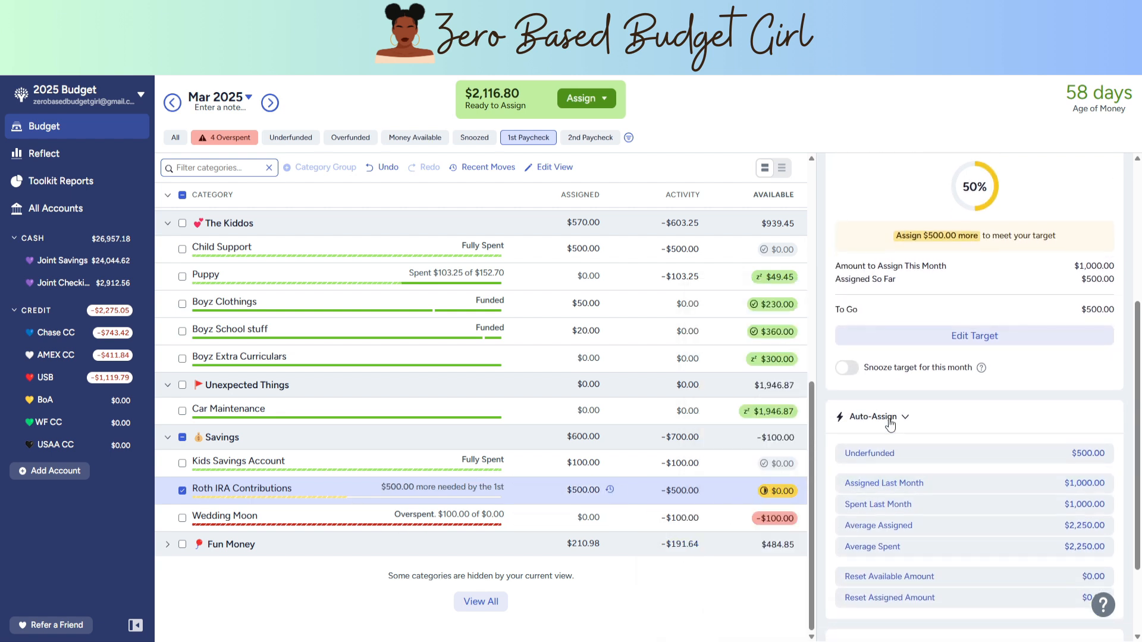
click(846, 368)
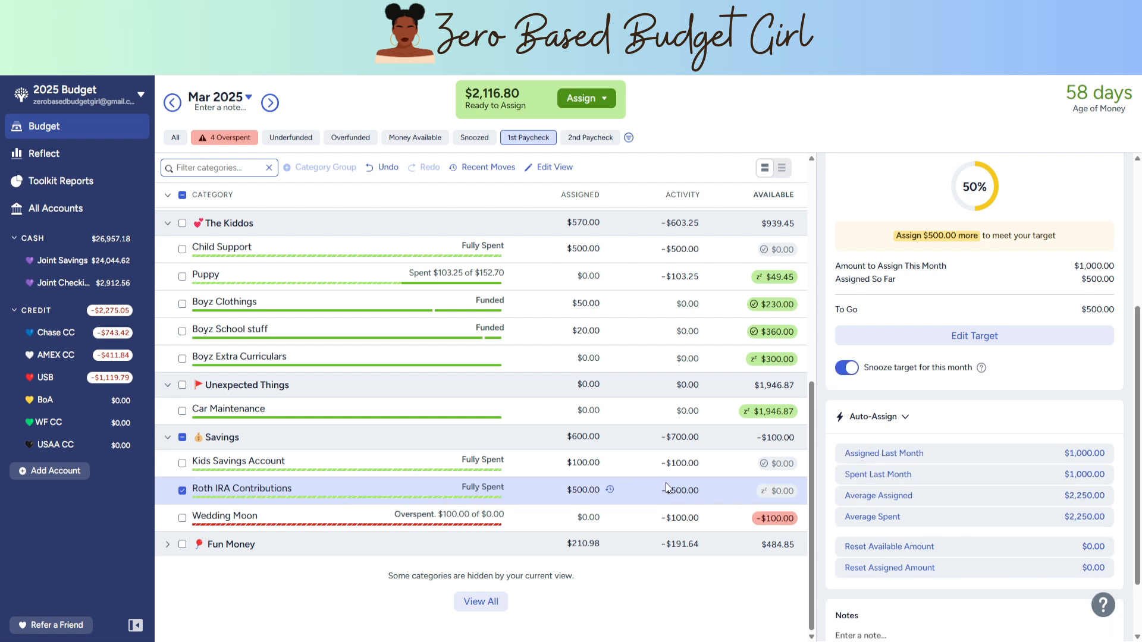
Cover the Wedding Moon overspending in Savings with money from Ready to Assign
click(743, 519)
click(776, 518)
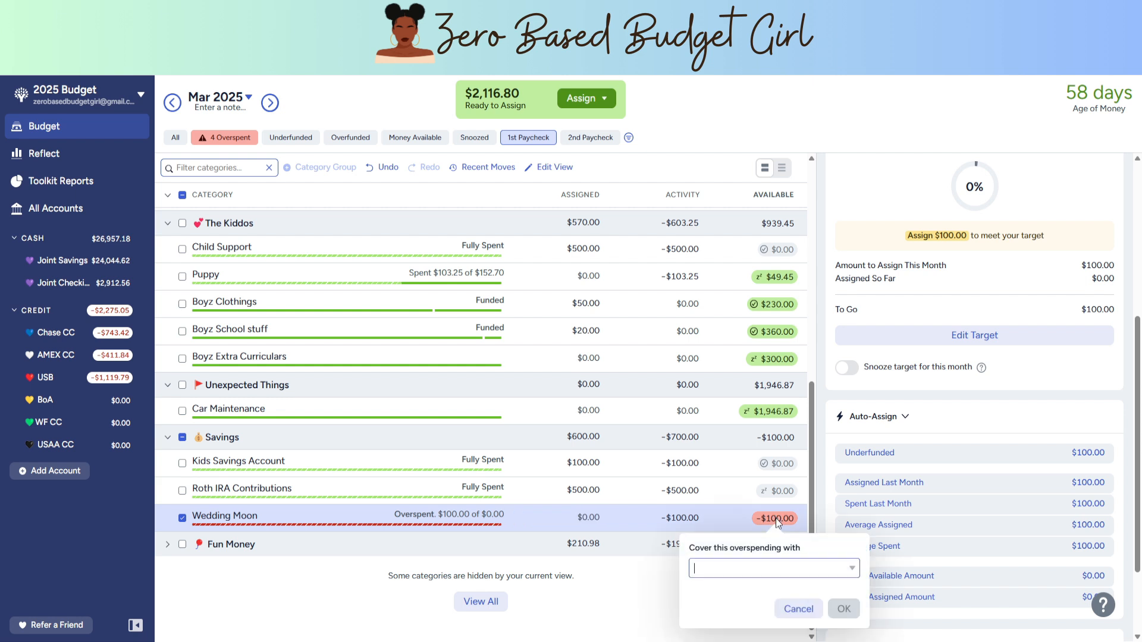
click(775, 568)
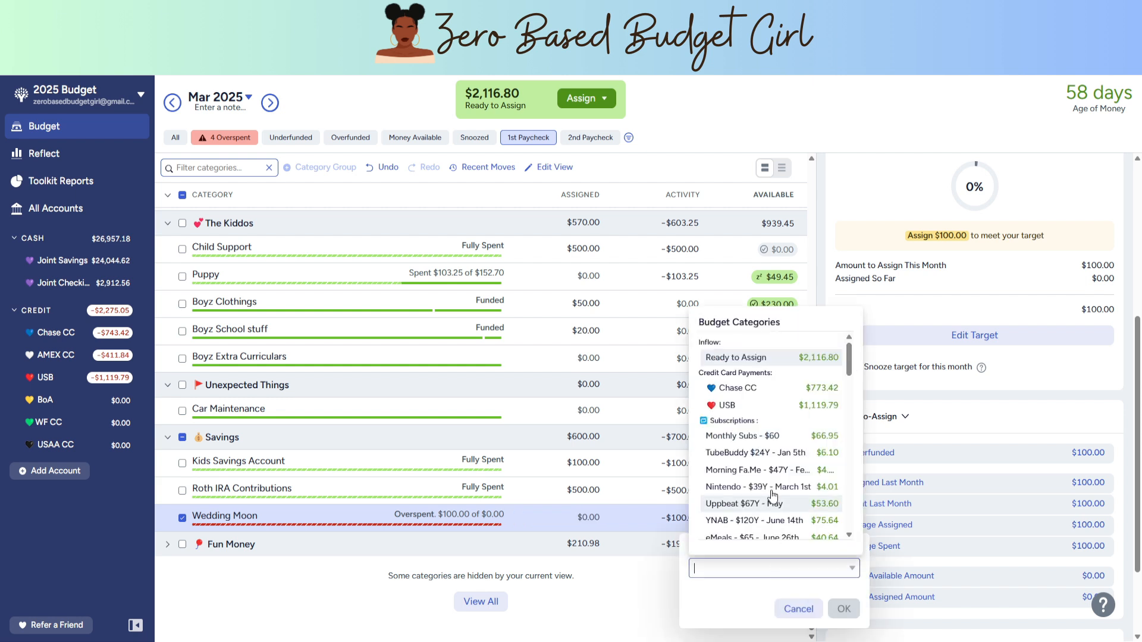
click(765, 357)
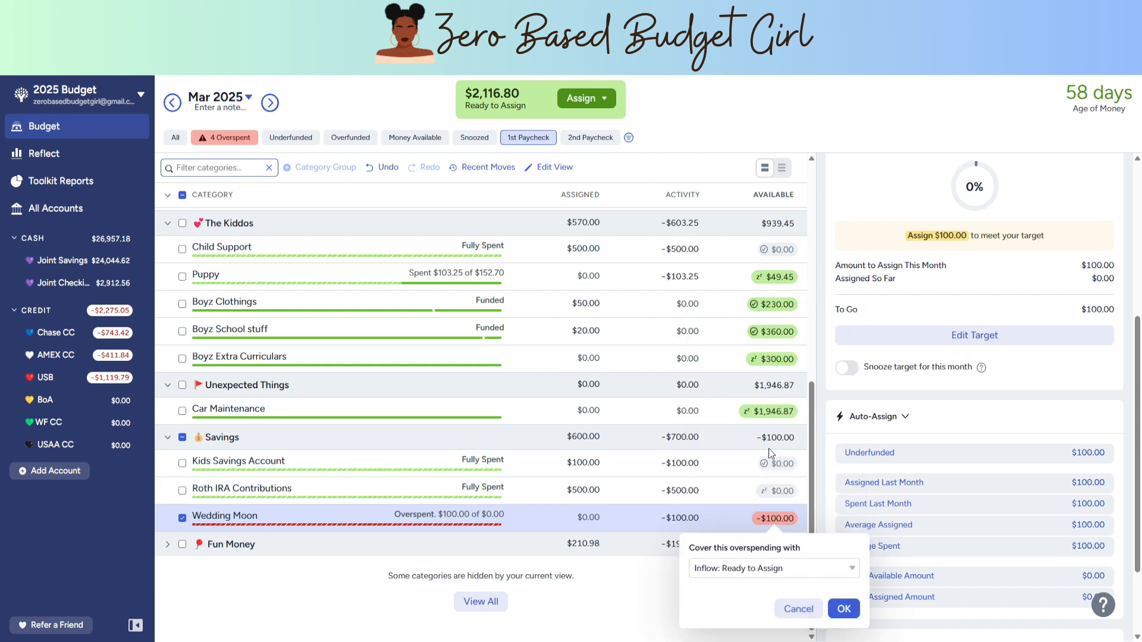
click(844, 608)
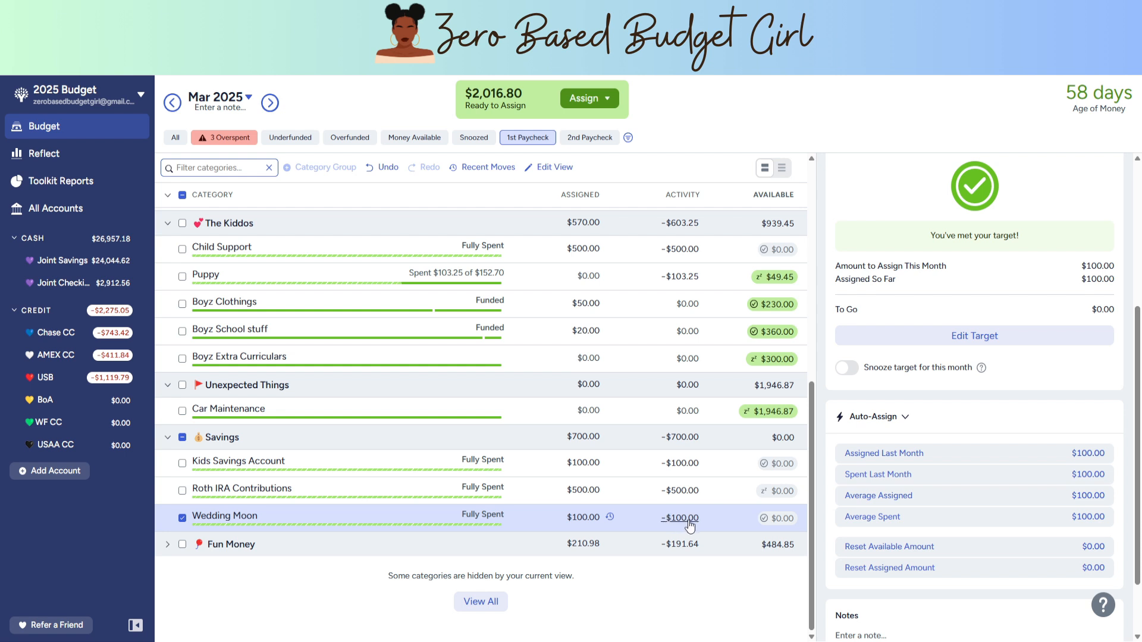
Collapse the Savings, Unexpected Things and The Kiddos category groups
click(168, 439)
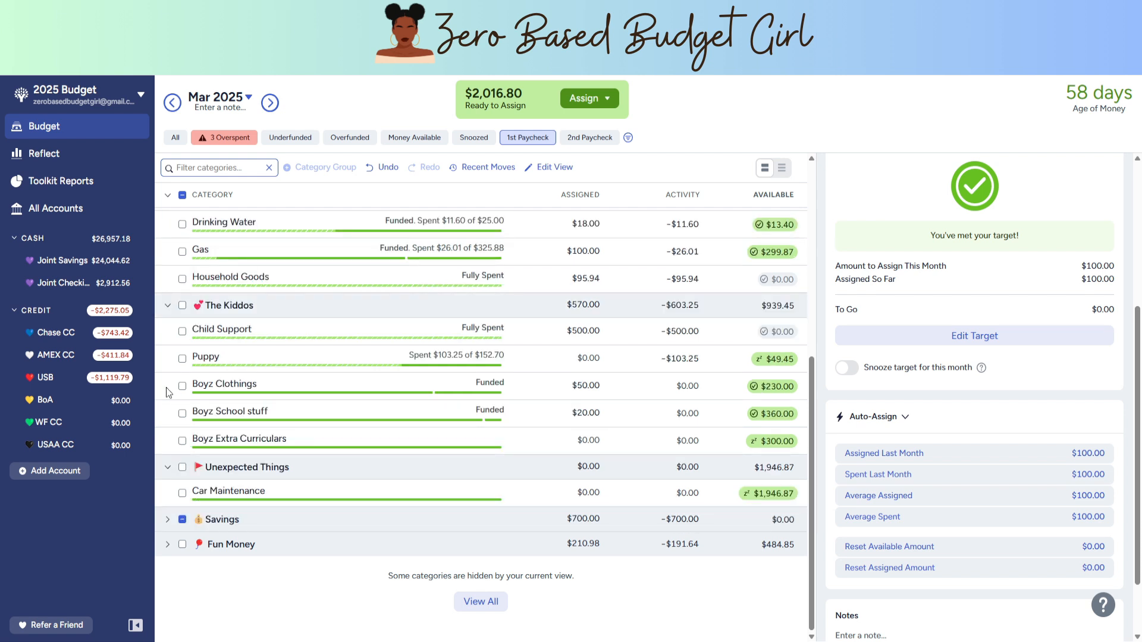
click(167, 467)
click(167, 331)
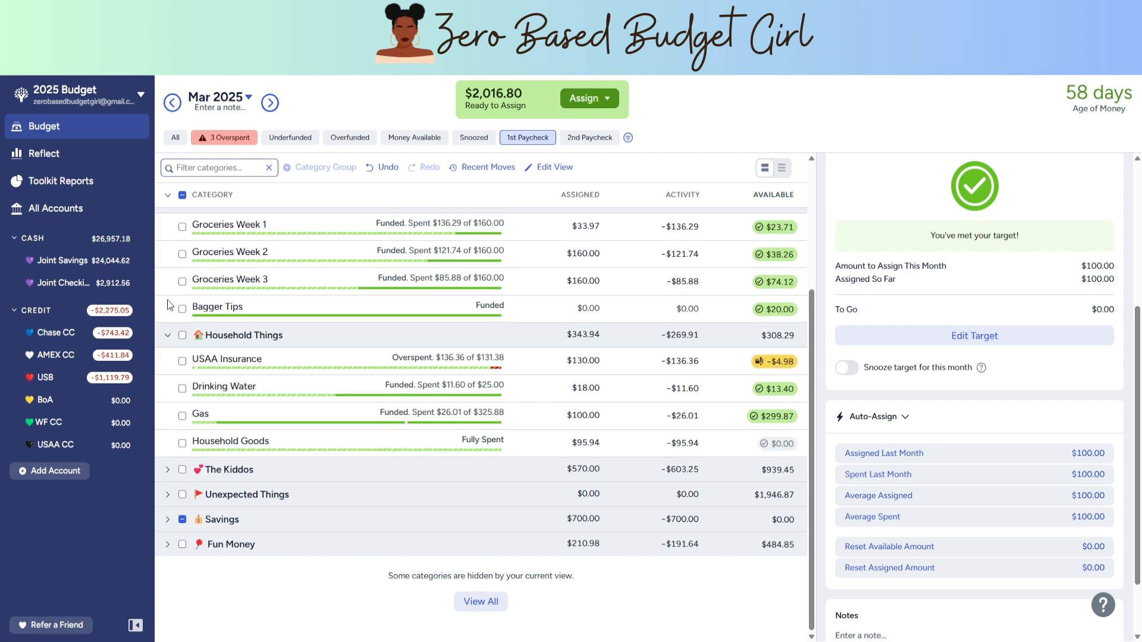
Snooze this month's targets for Family Time, Hubby's Fun Money and Holiday Shenanigans, and collapse the Fun Money group
click(167, 476)
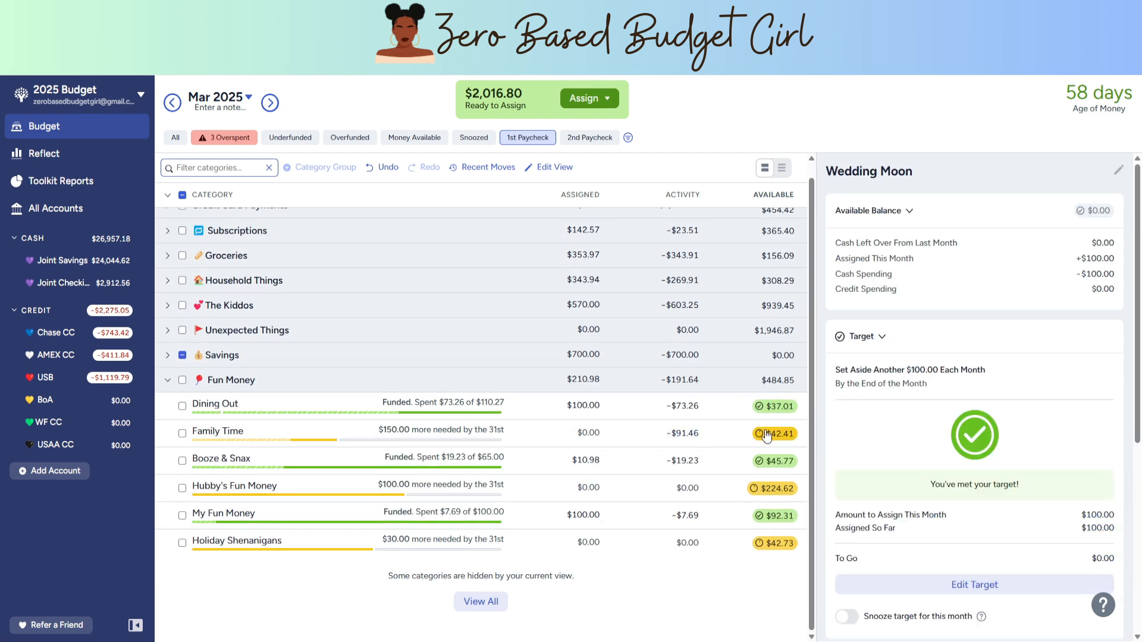
click(719, 440)
scroll(943, 516, down, 3)
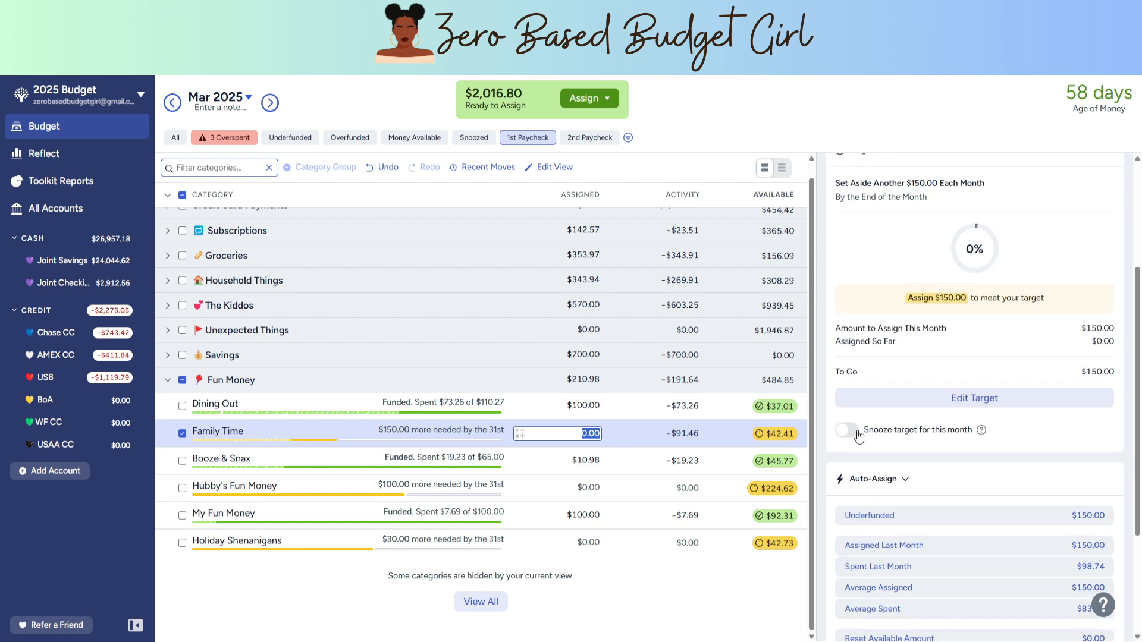
click(854, 431)
click(710, 488)
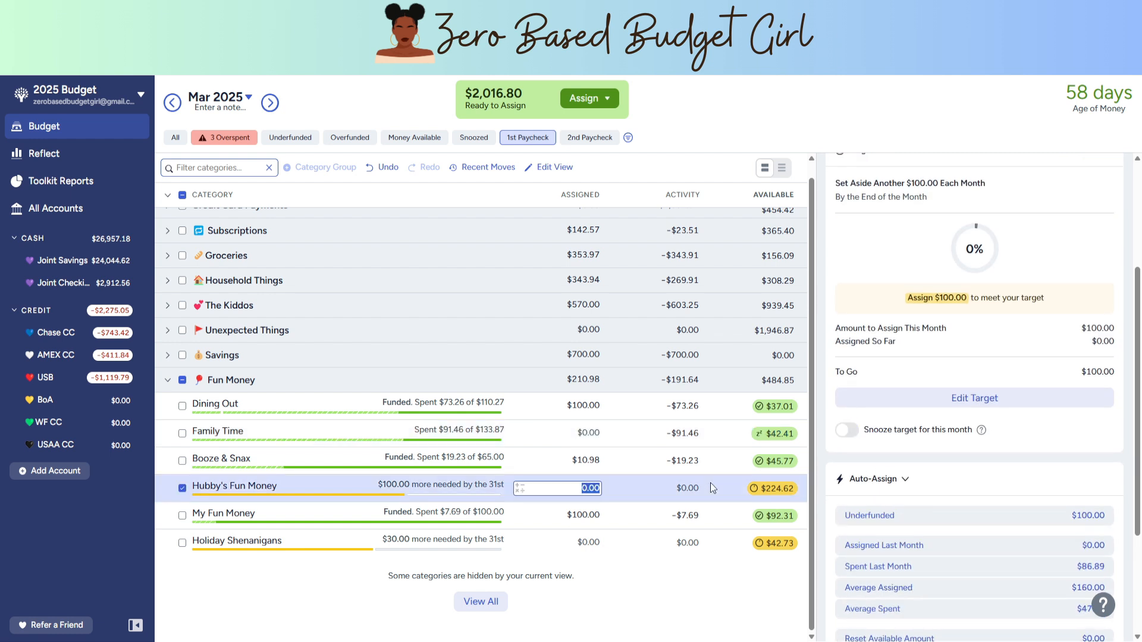
click(848, 433)
click(722, 545)
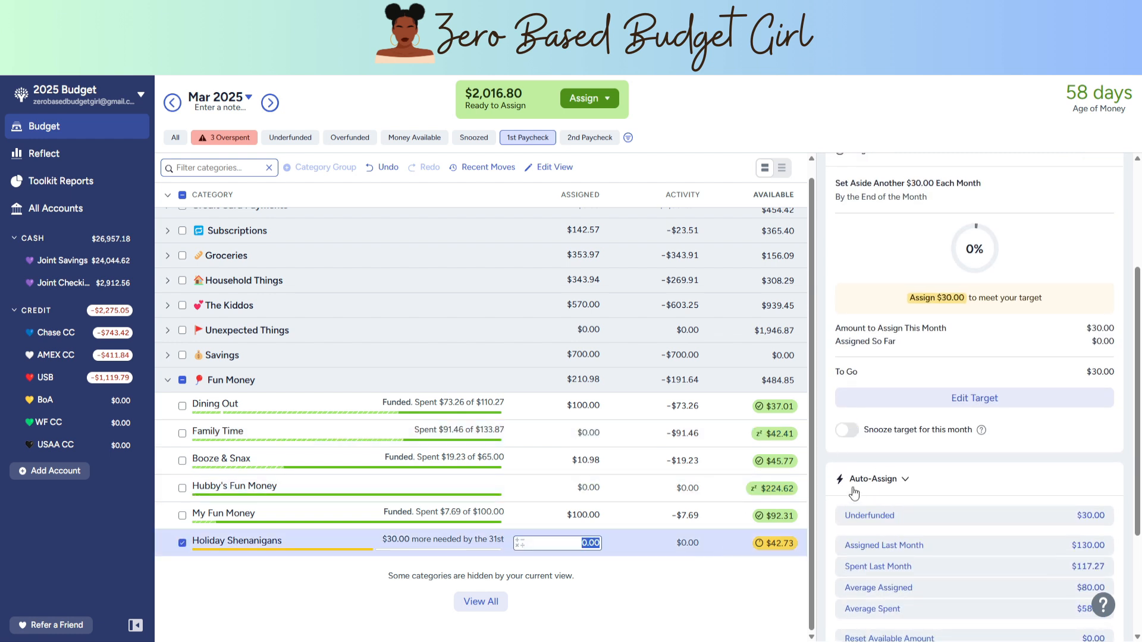
click(849, 432)
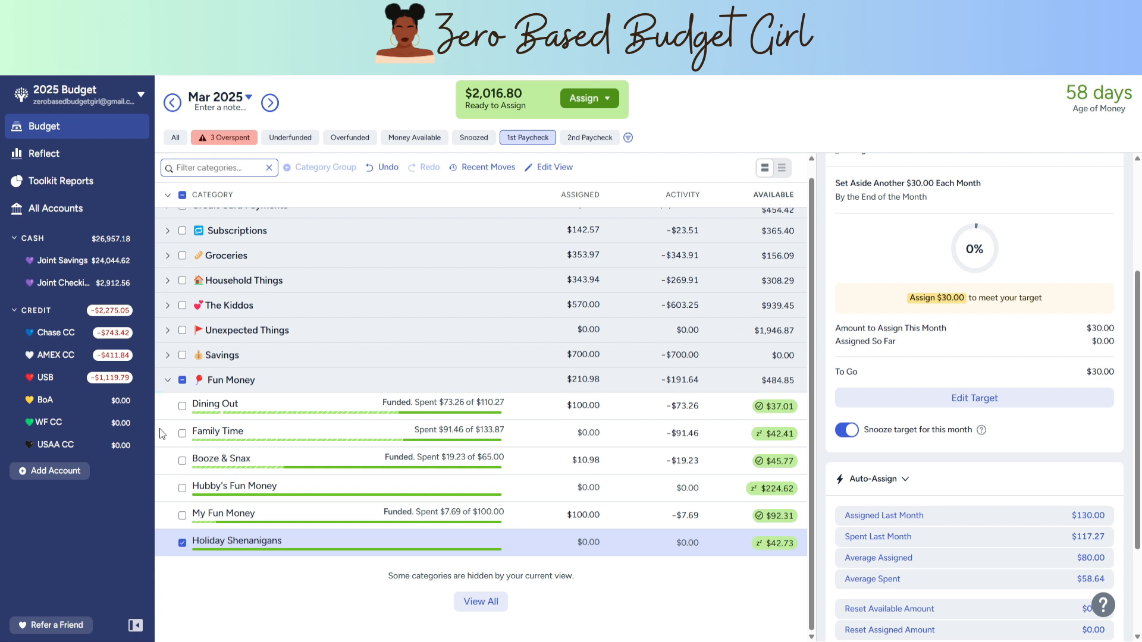
click(168, 381)
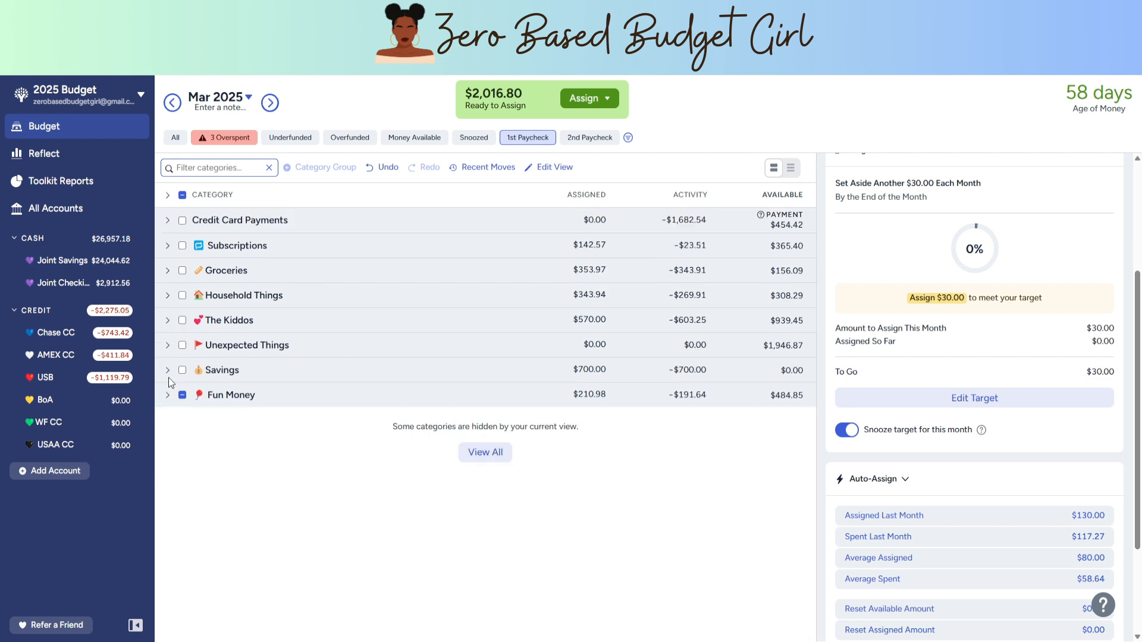
Switch to the 2nd Paycheck view and auto-assign the underfunded amounts to Groceries Week 4 and Groceries Week 5
click(582, 138)
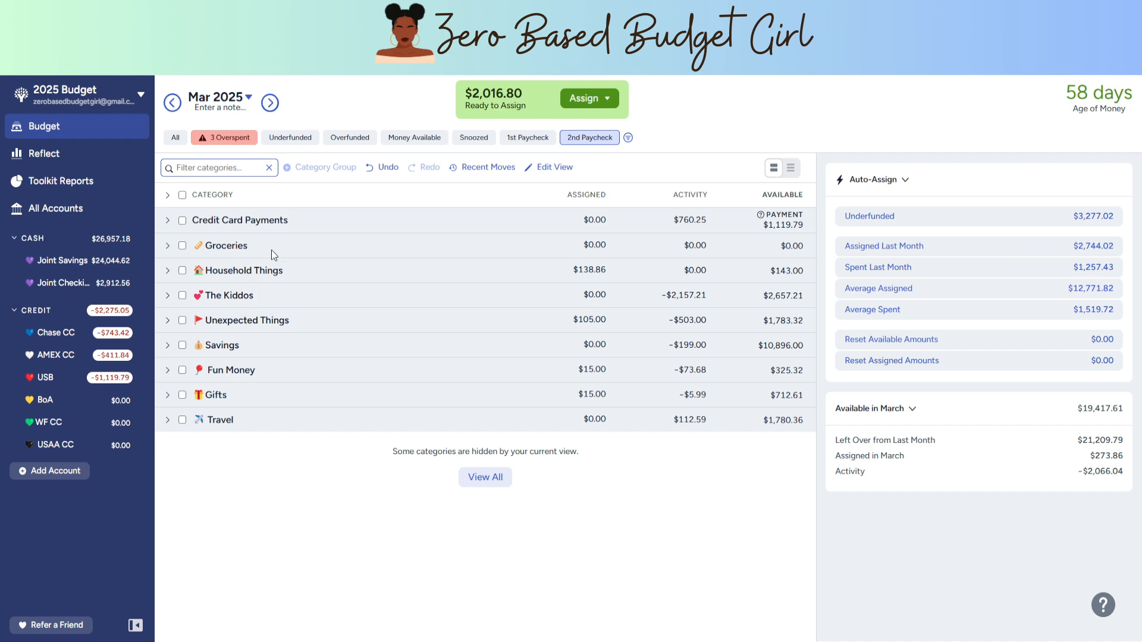
click(168, 246)
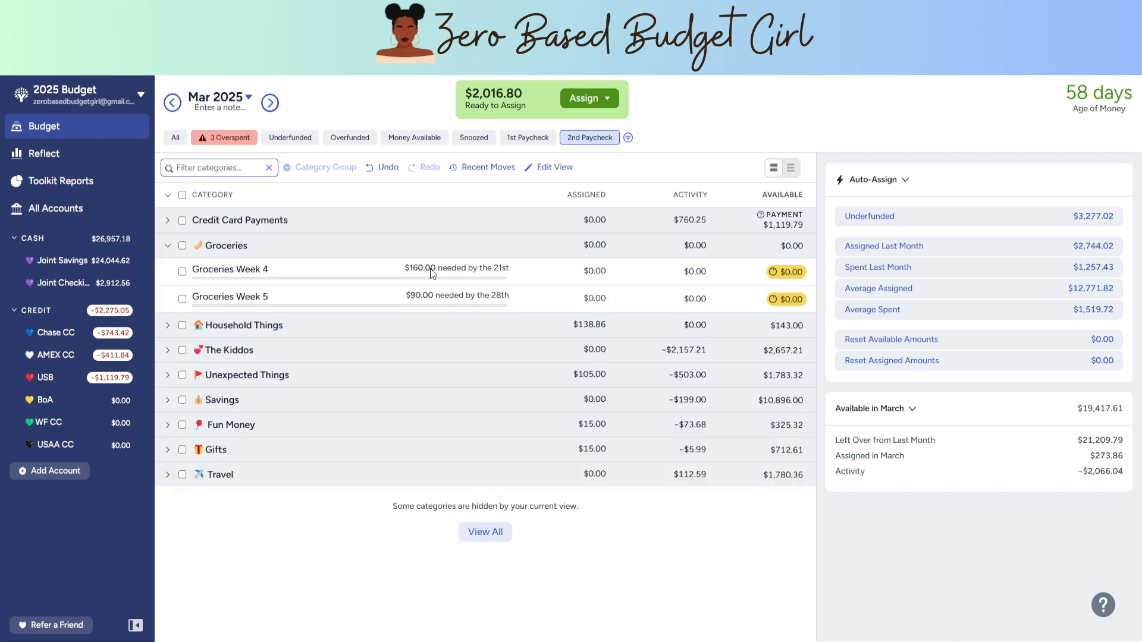
click(183, 273)
click(182, 299)
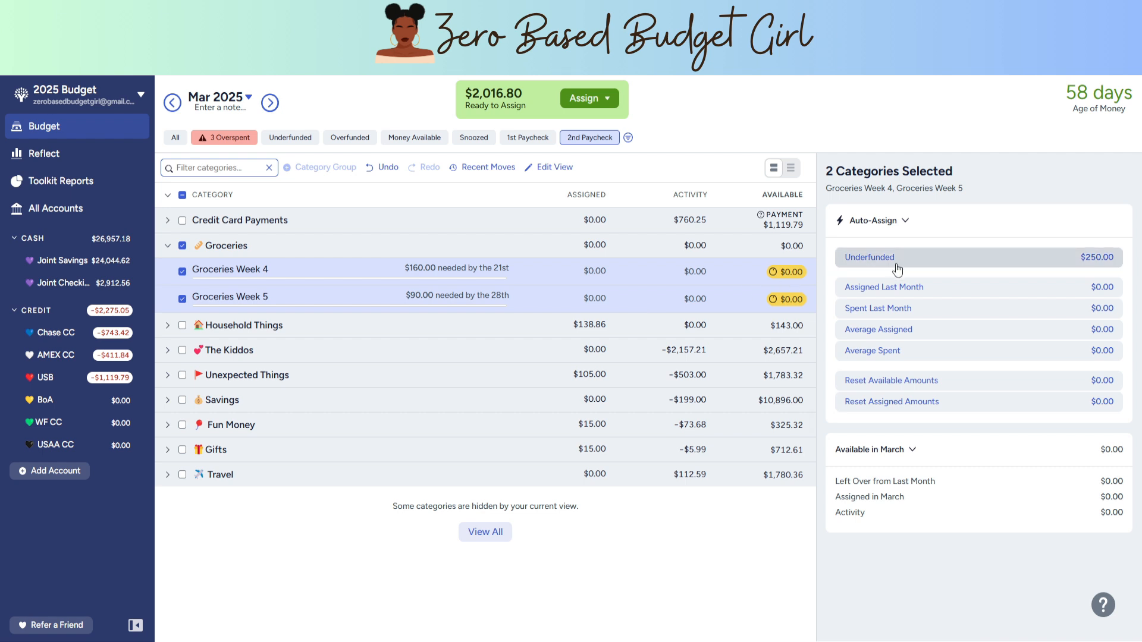
click(893, 269)
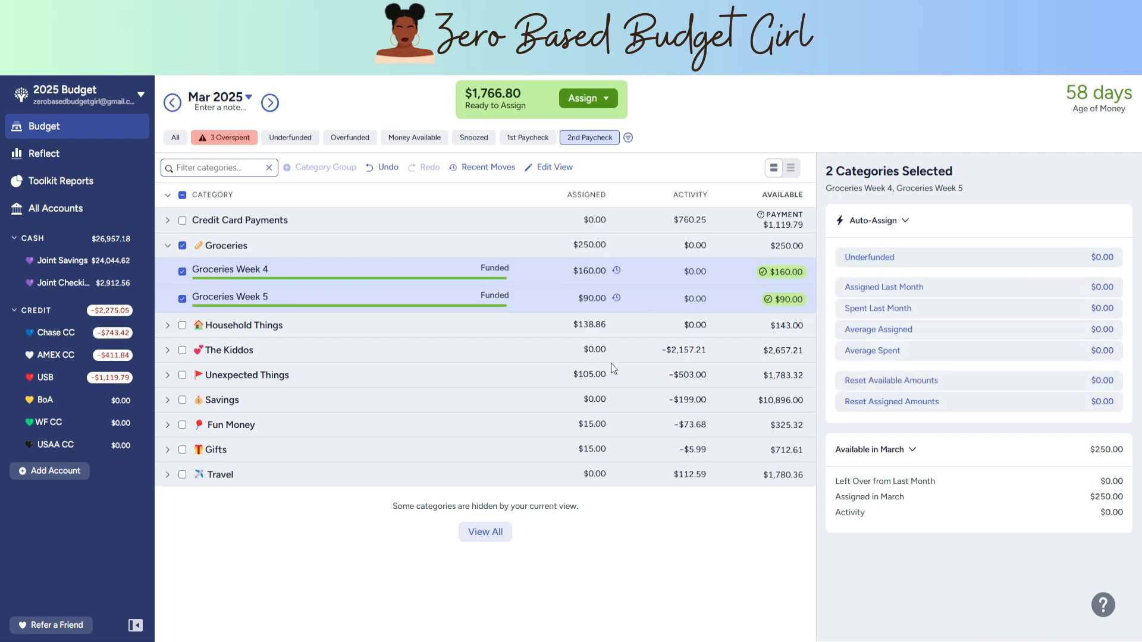
Expand Household Things and The Kiddos, and cover the Visitation Rights overspending with money from Ready to Assign
click(167, 325)
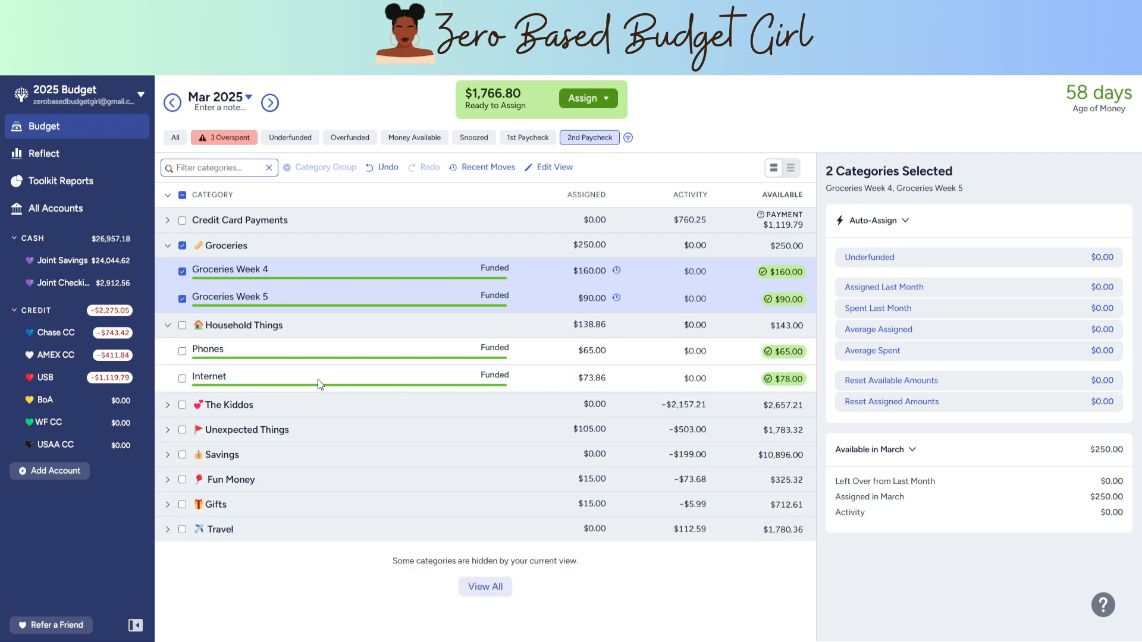
click(168, 406)
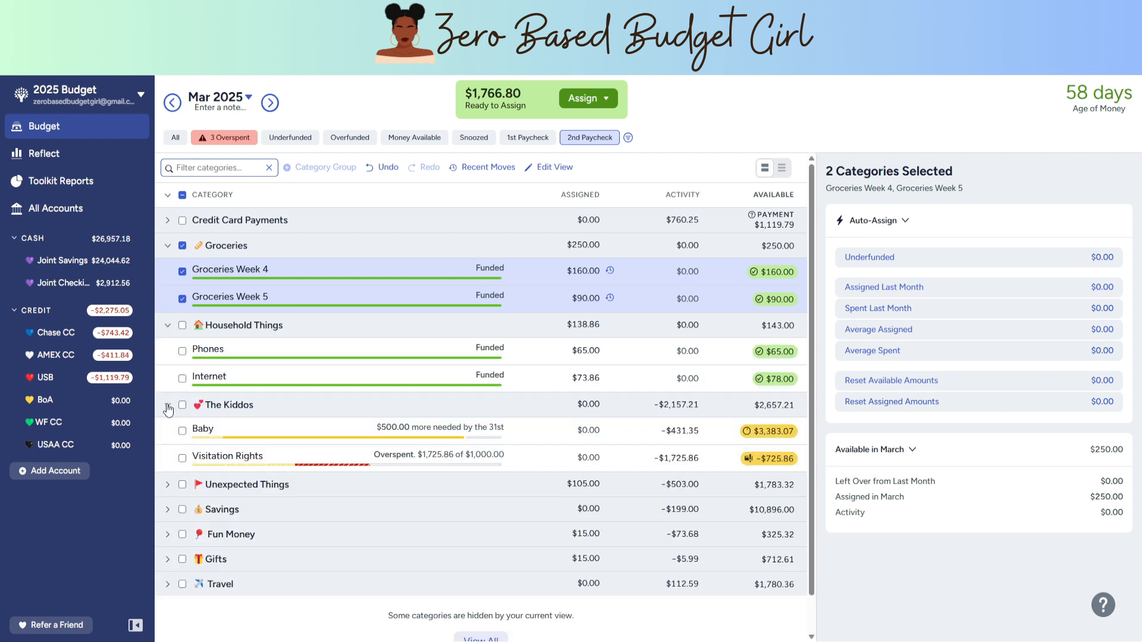
scroll(298, 433, down, 1)
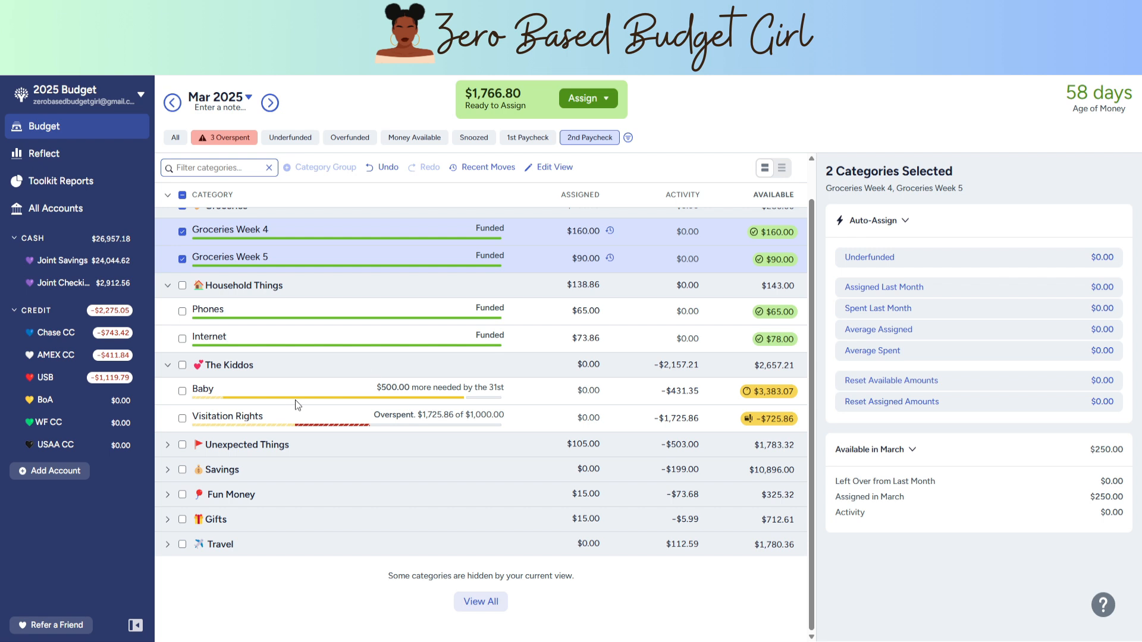
click(578, 390)
click(357, 423)
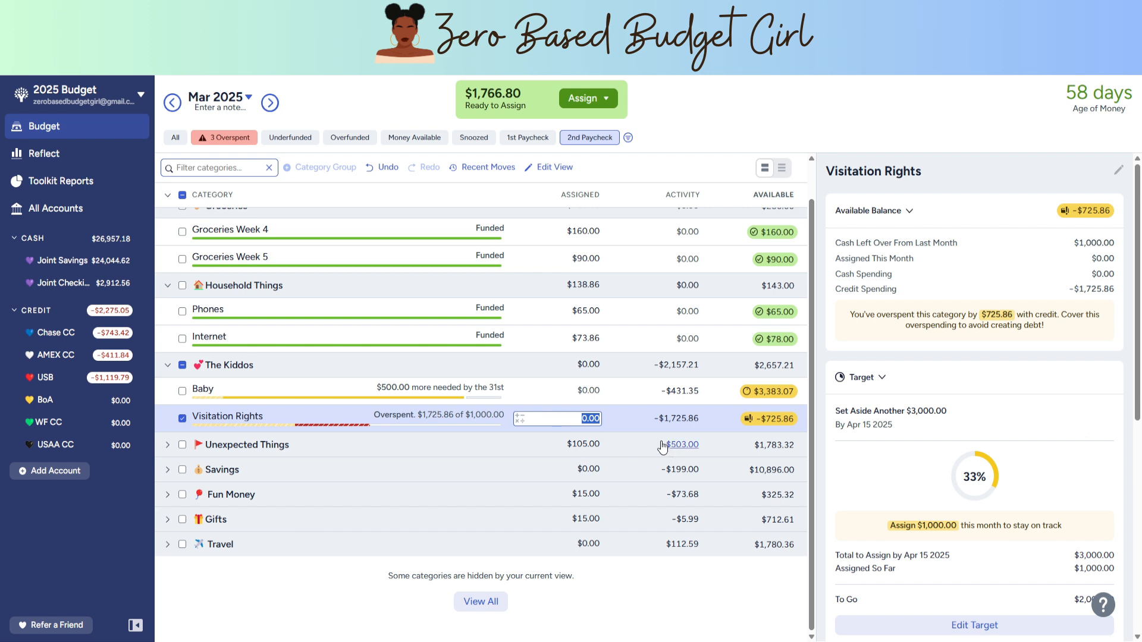
click(777, 419)
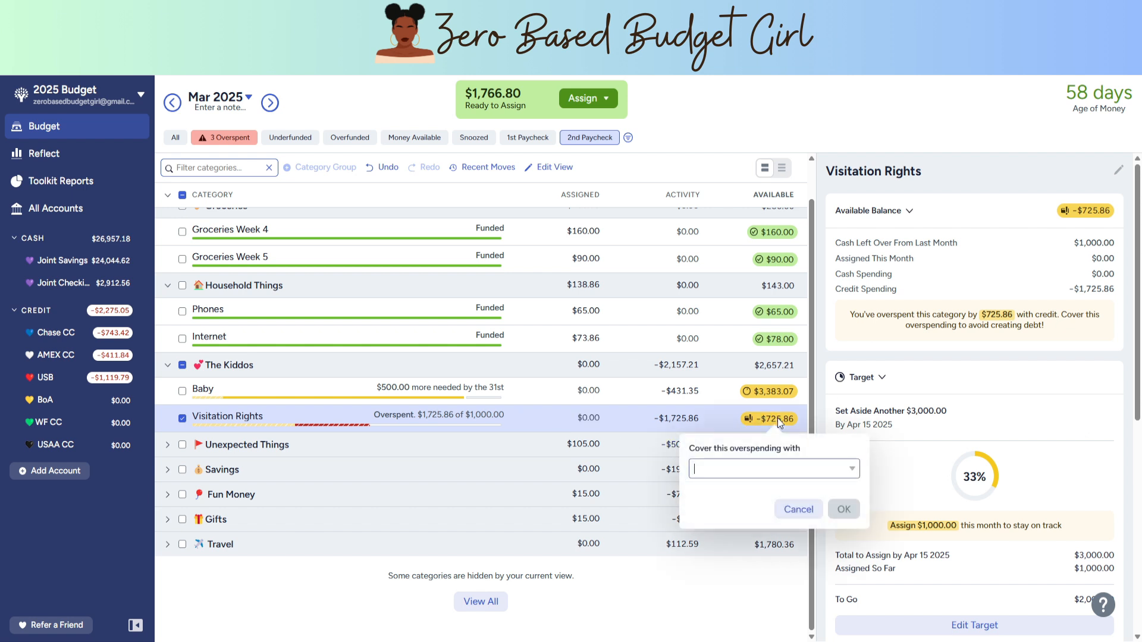
click(802, 469)
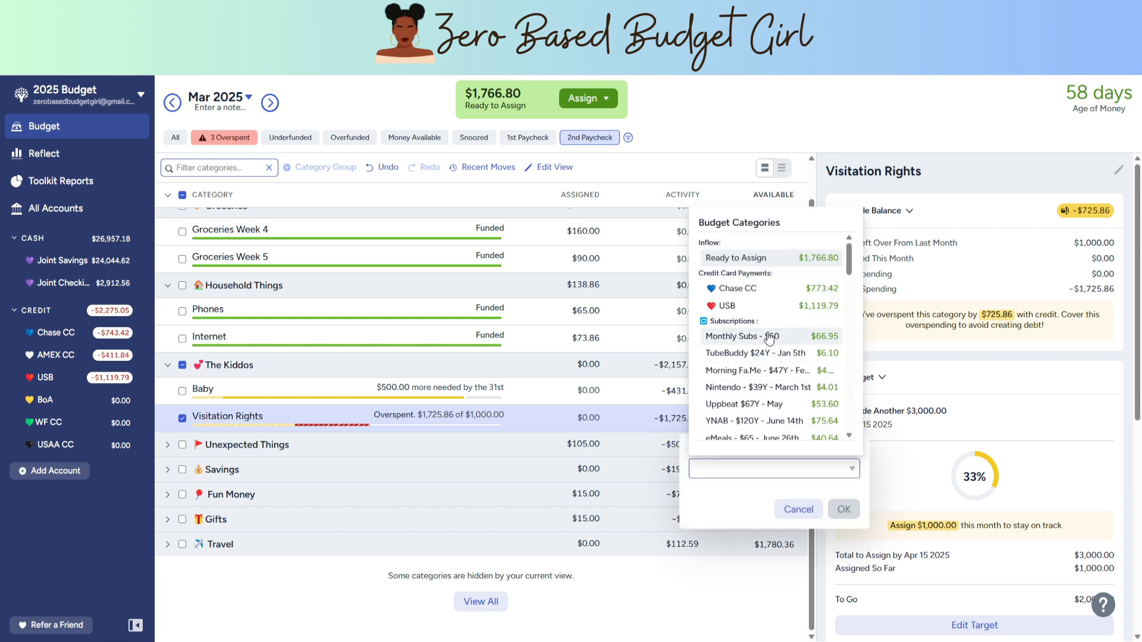
click(801, 259)
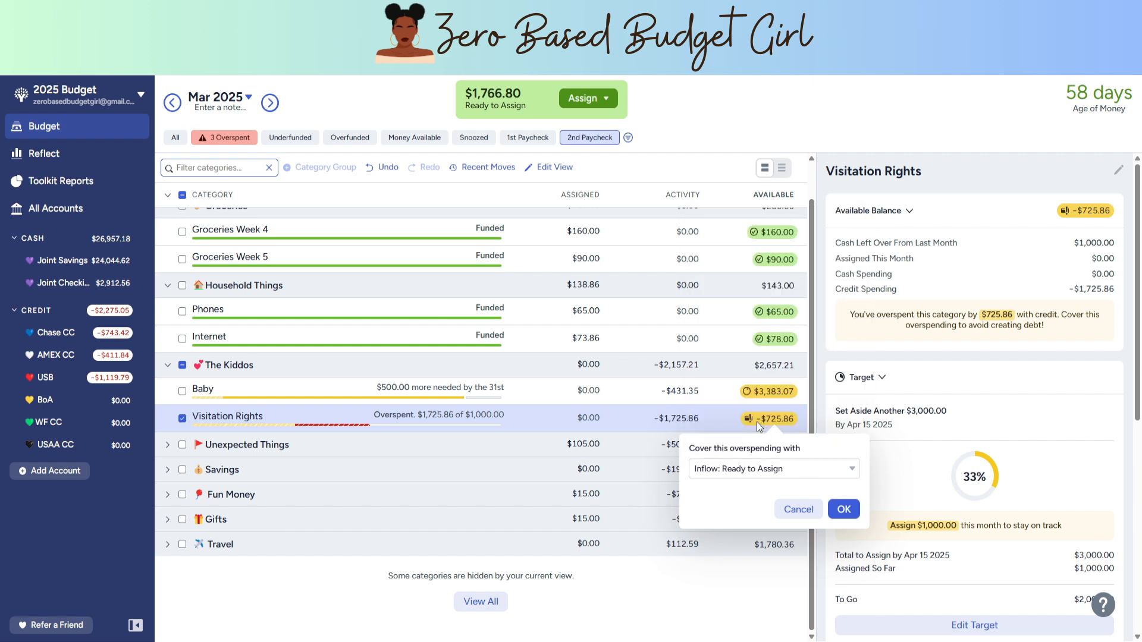
click(844, 510)
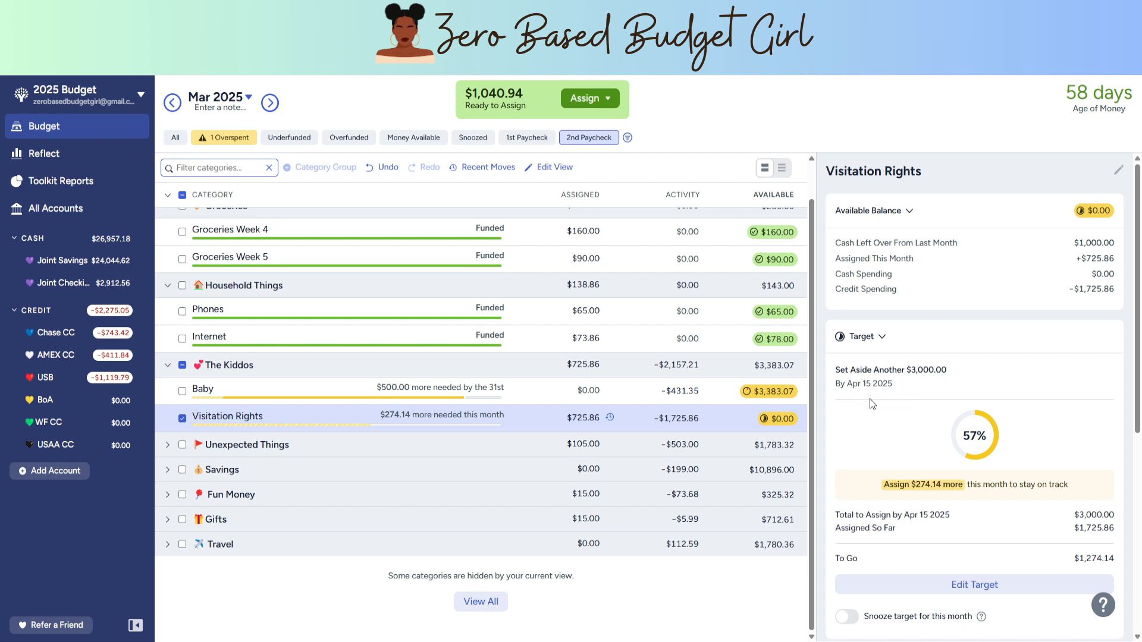
Set the due date of the Visitation Rights target to October 1, 2025
scroll(911, 380, down, 3)
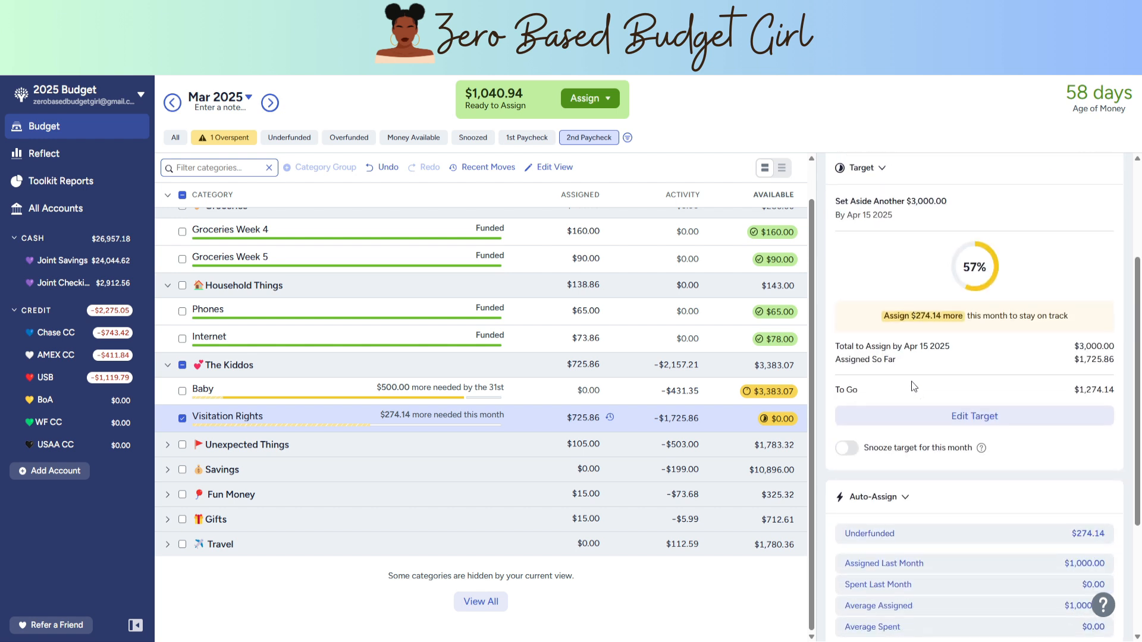
scroll(916, 381, up, 1)
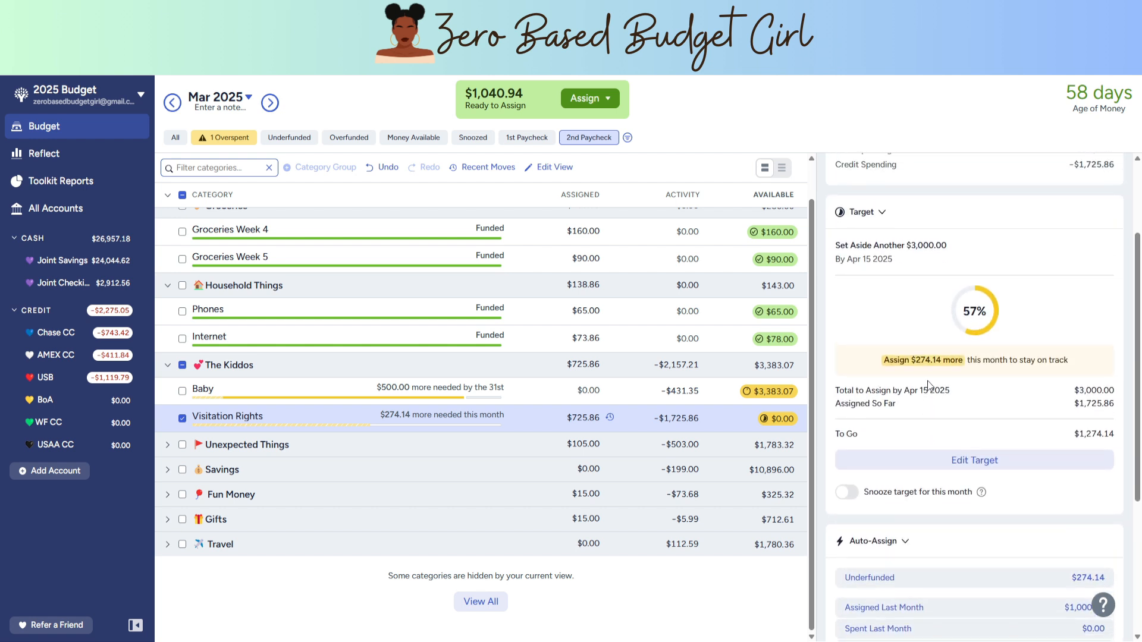
click(974, 461)
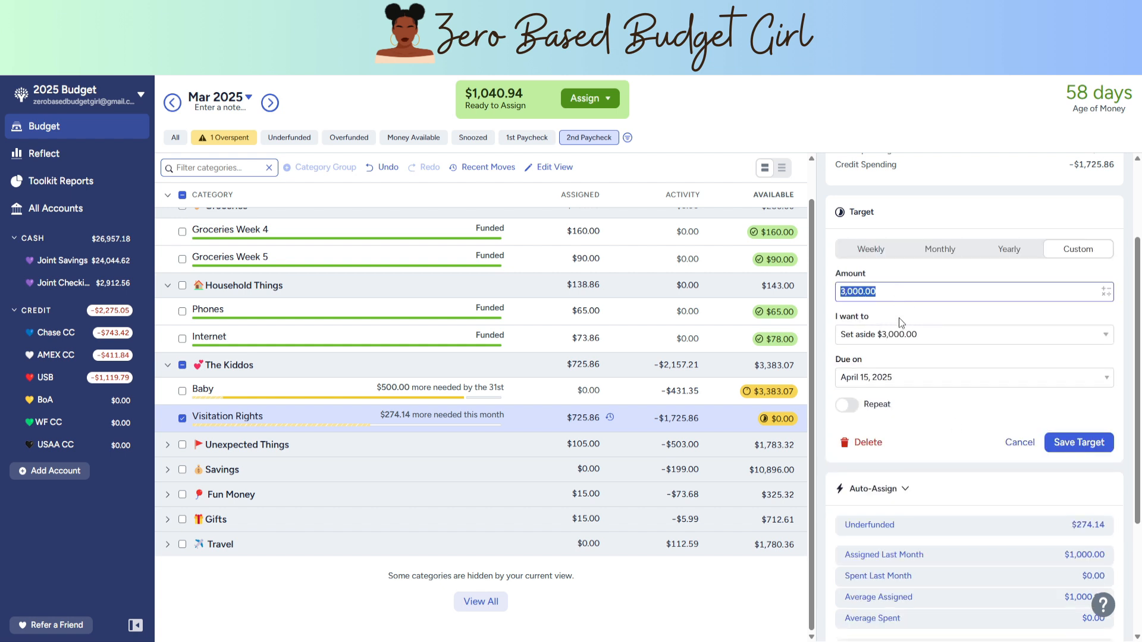
click(909, 381)
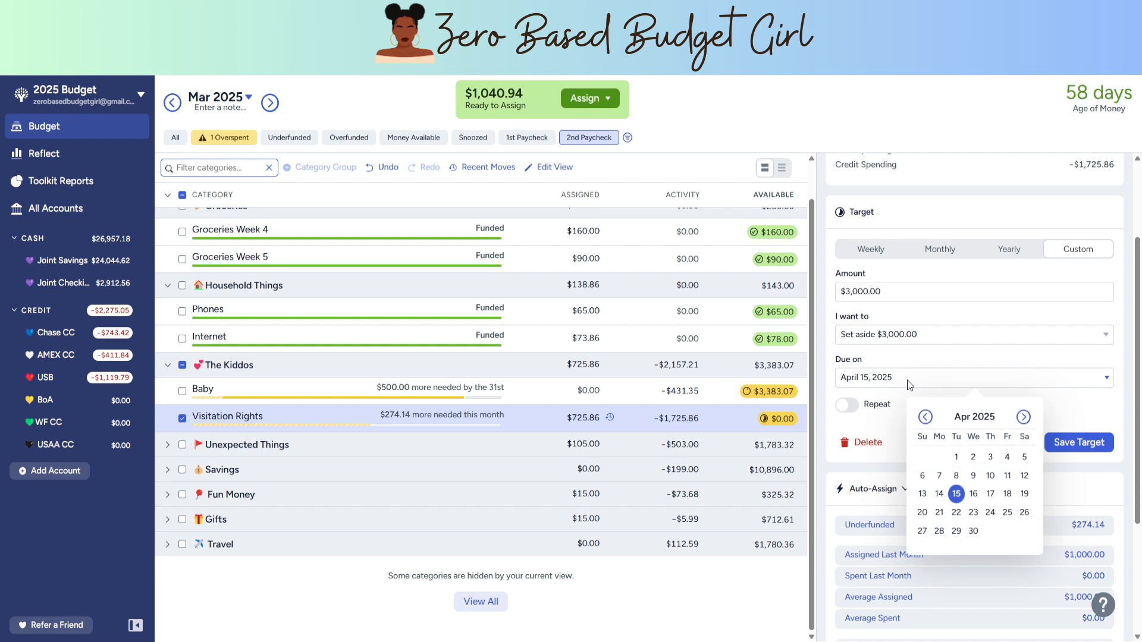
click(1024, 417)
click(1023, 417)
click(1024, 417)
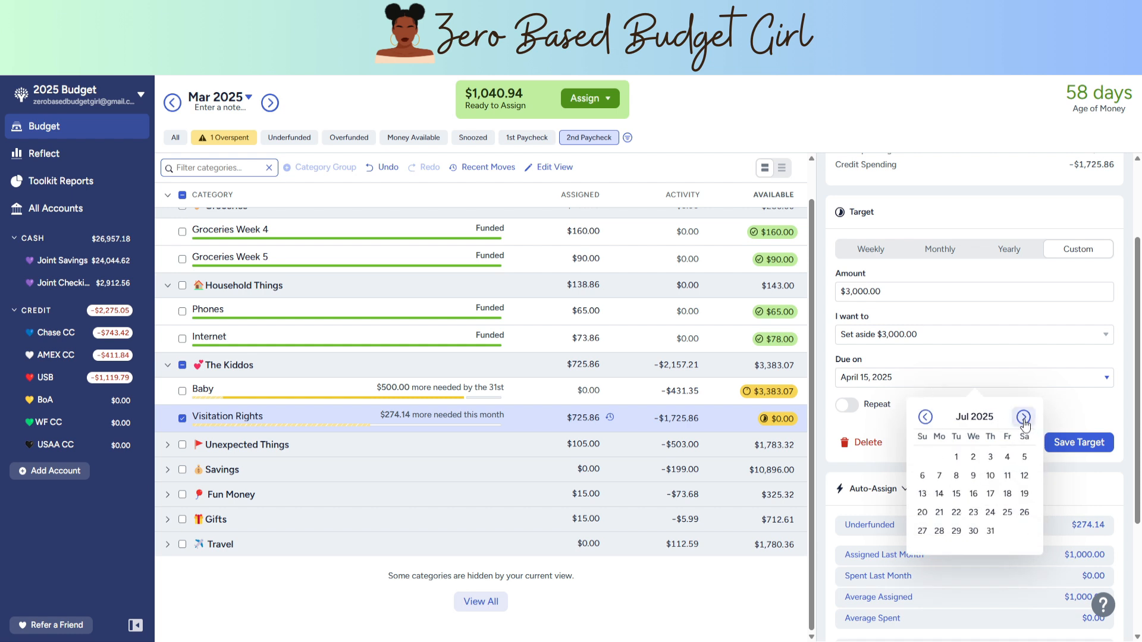
click(1024, 417)
click(1023, 417)
click(1023, 417)
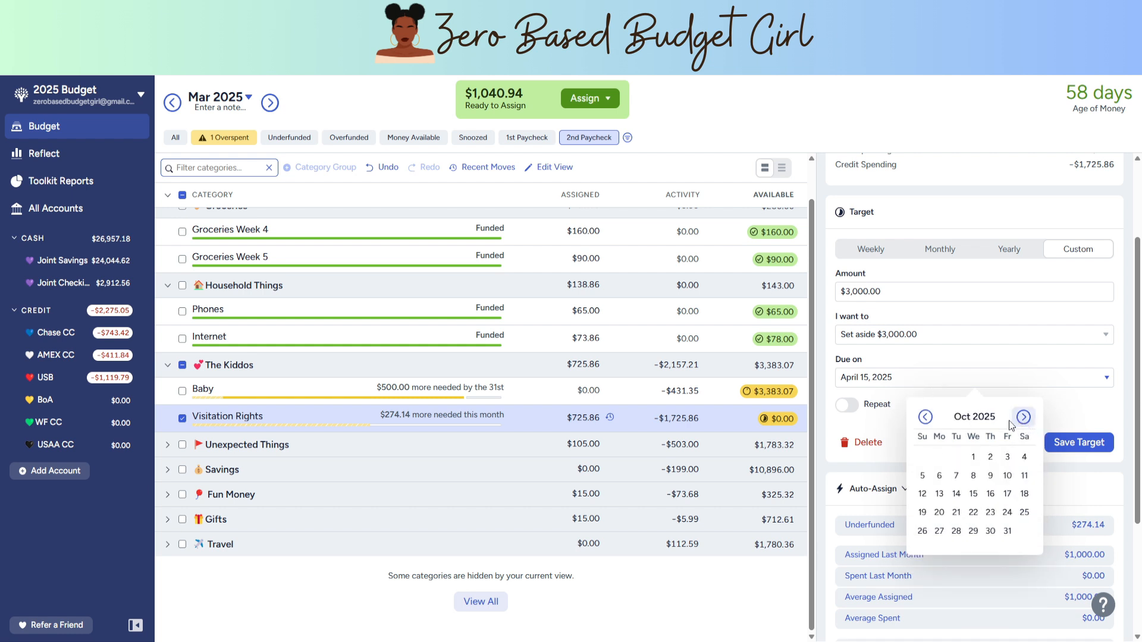
click(973, 457)
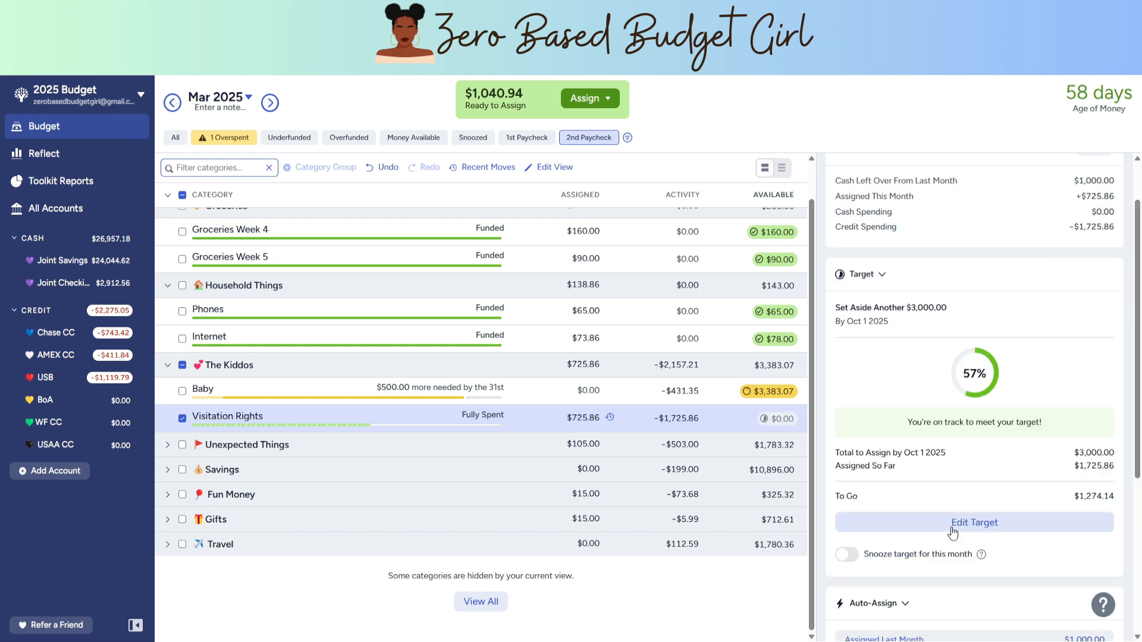
Change the Visitation Rights target to have a balance of $3,000.00 by October 2025, and check its effect in April 2025
click(953, 526)
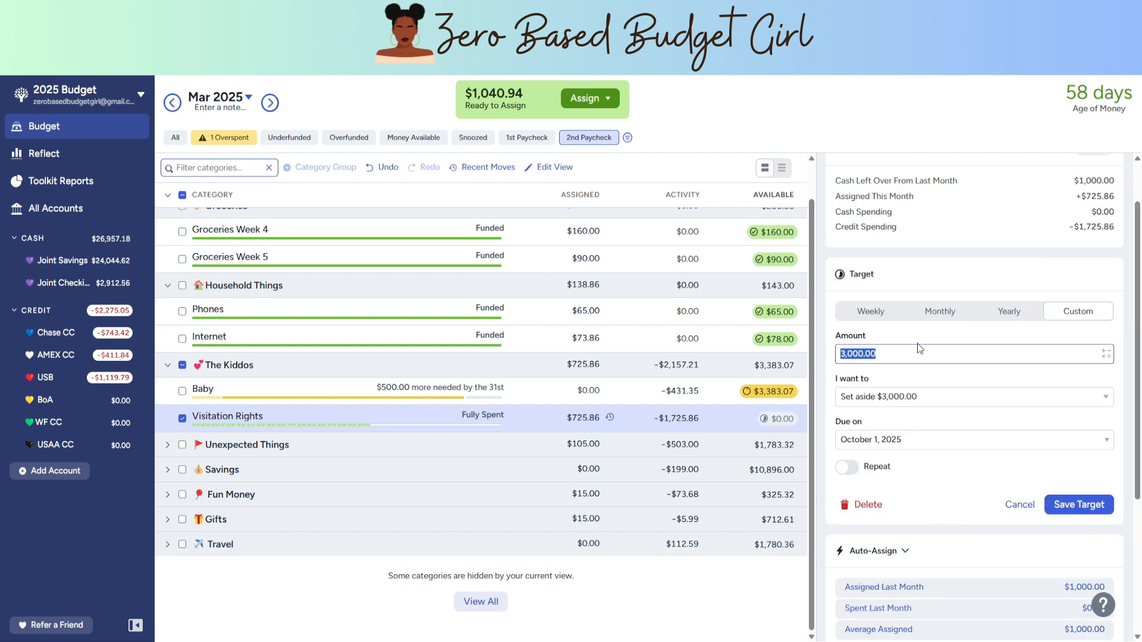
click(931, 400)
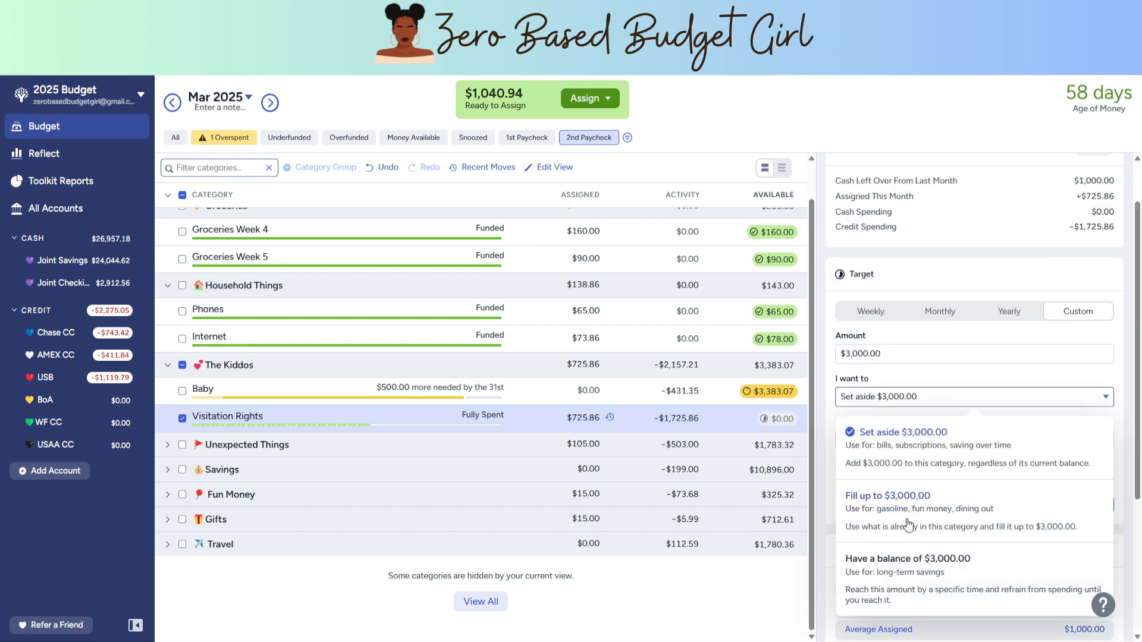
click(904, 559)
click(848, 423)
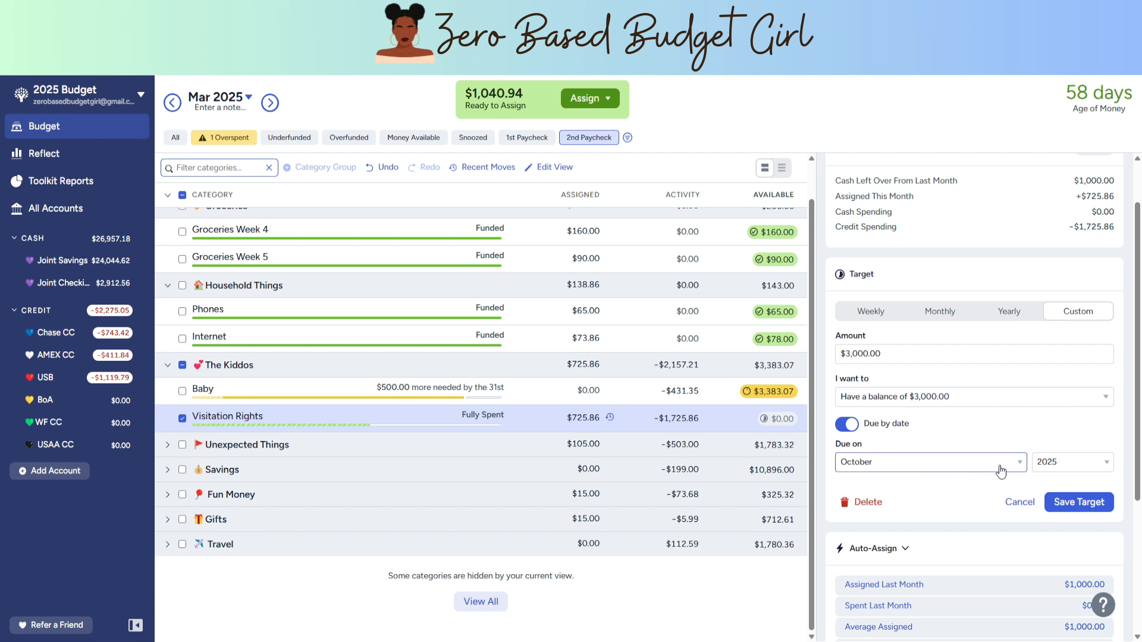
click(1062, 503)
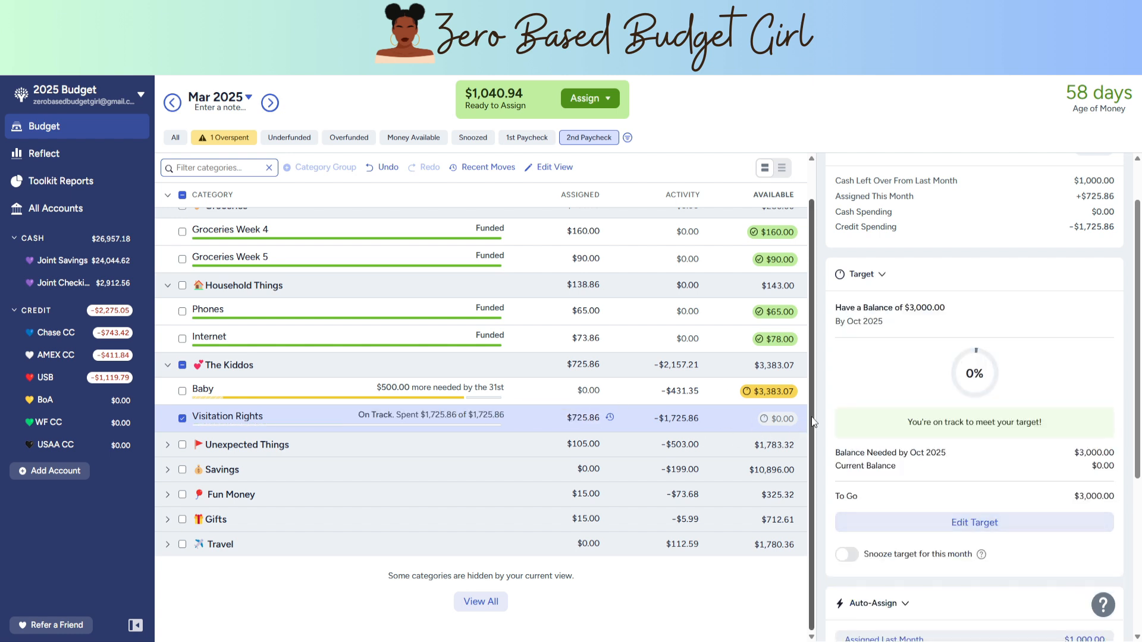
click(271, 104)
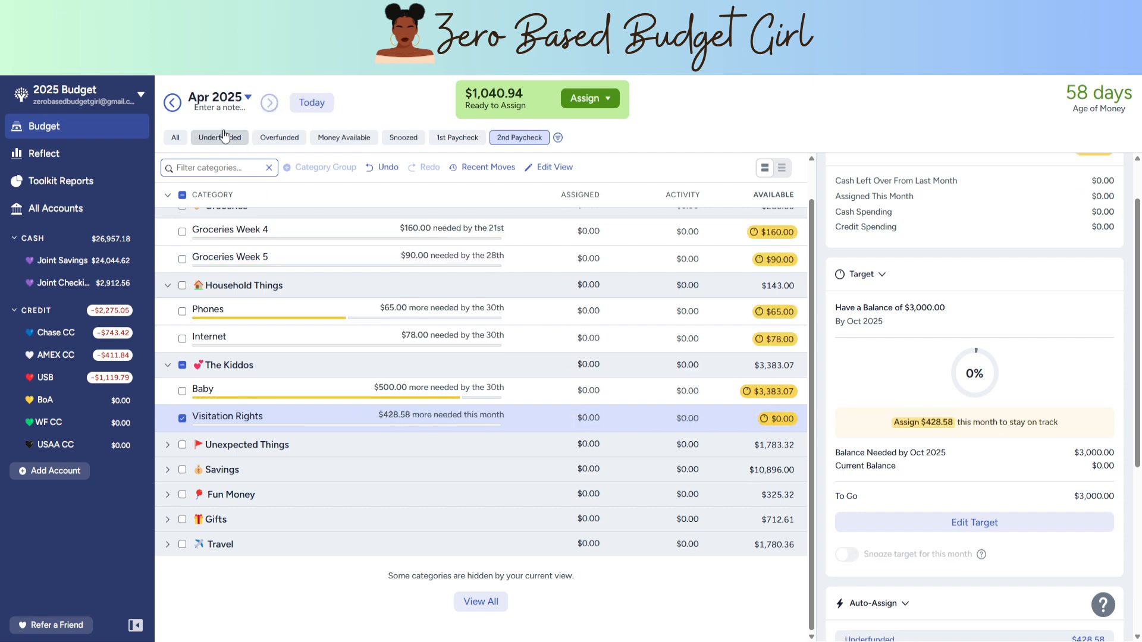
click(173, 103)
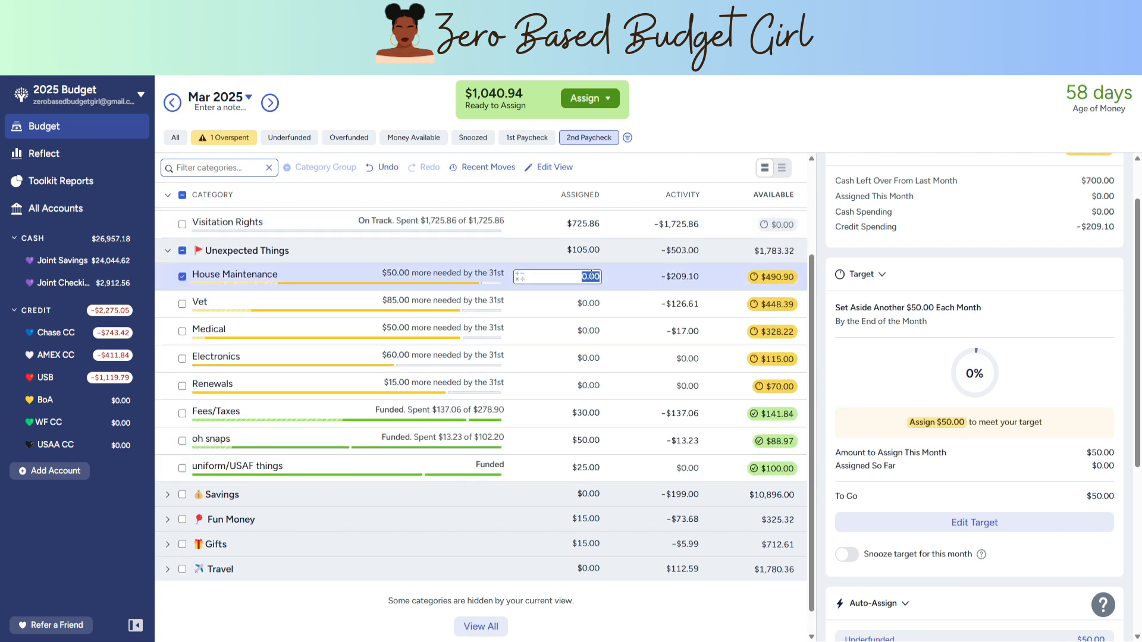
In Unexpected Things for March 2025, assign $50 to House Maintenance, $85 to Vet and $50 to Medical
text(50)
key(Return)
click(593, 302)
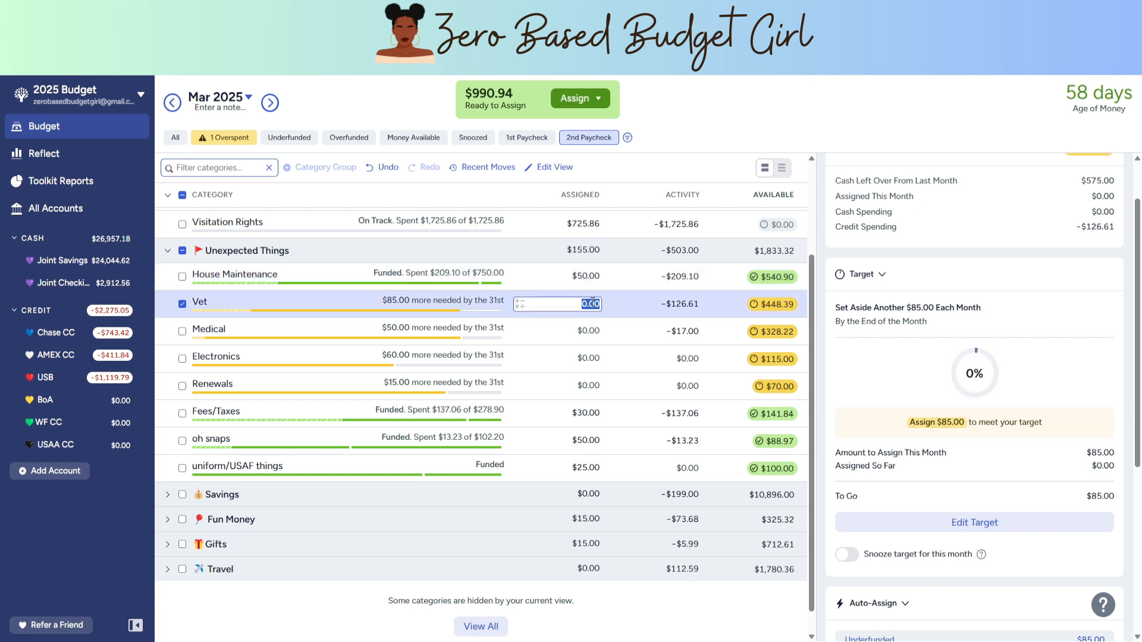
text(85)
key(Return)
click(595, 331)
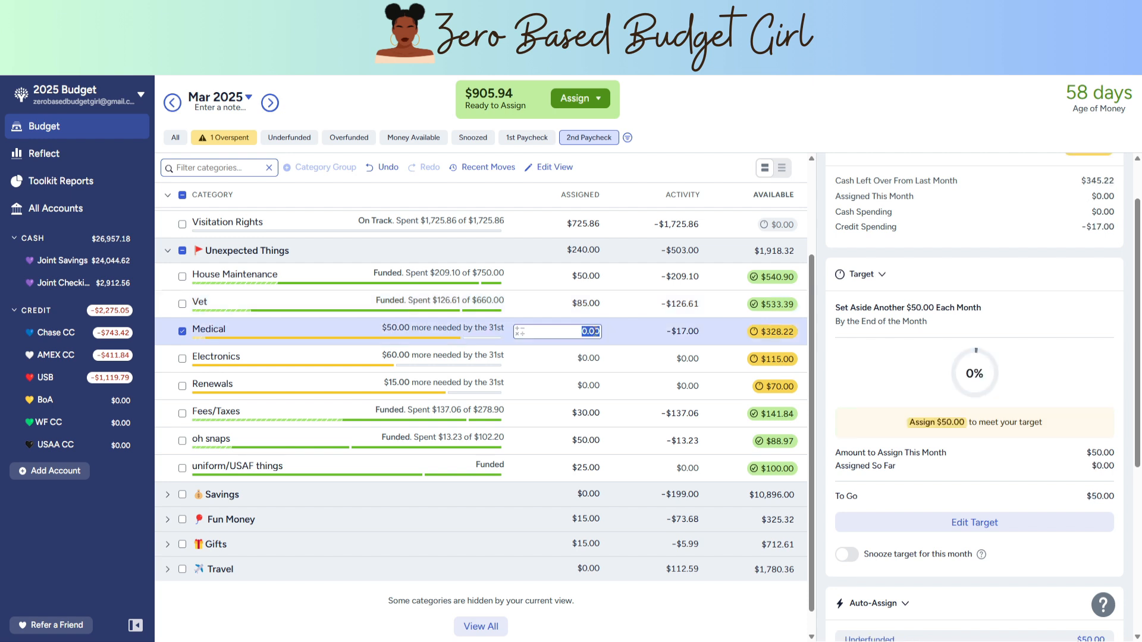
text(50)
key(Return)
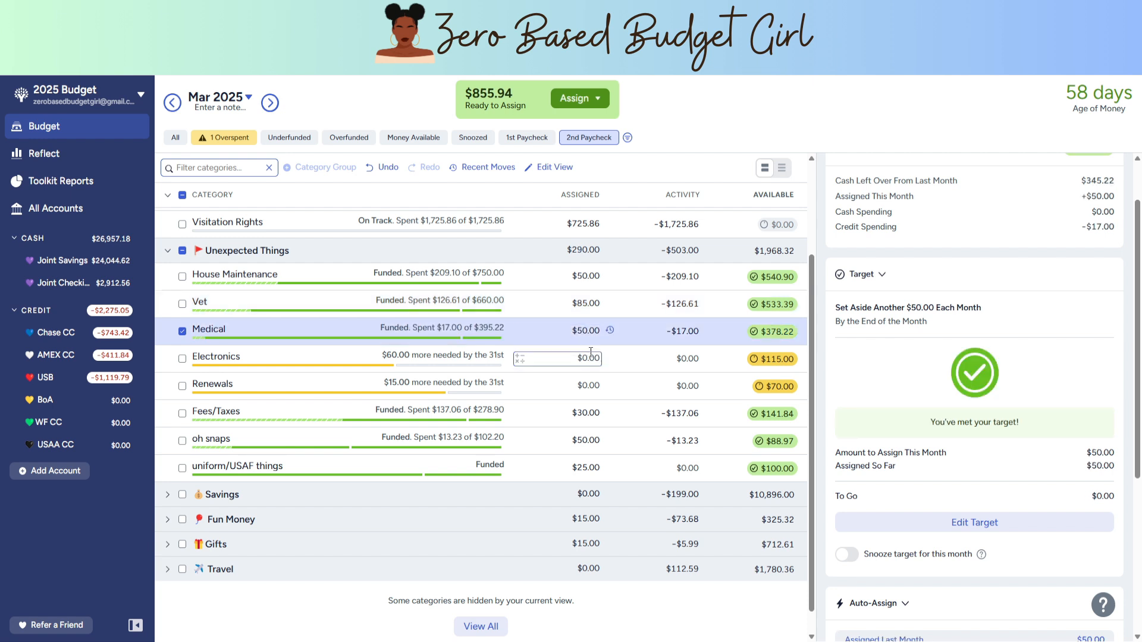
In Unexpected Things for March 2025, assign $60 to Electronics and $15 to Renewals
click(593, 358)
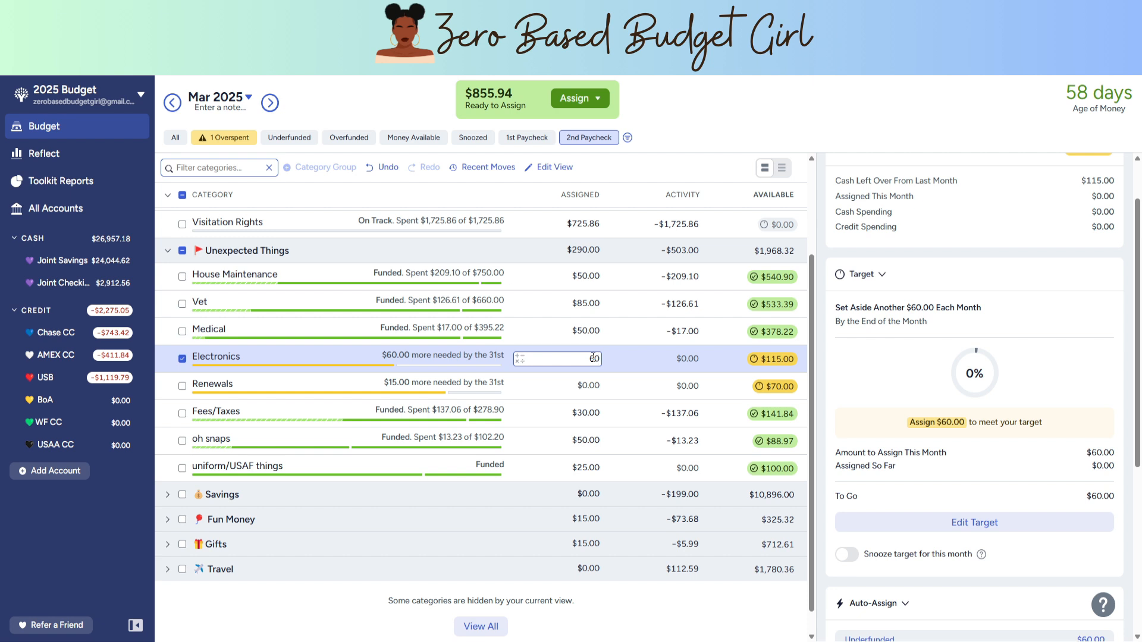
text(60)
key(Return)
click(591, 385)
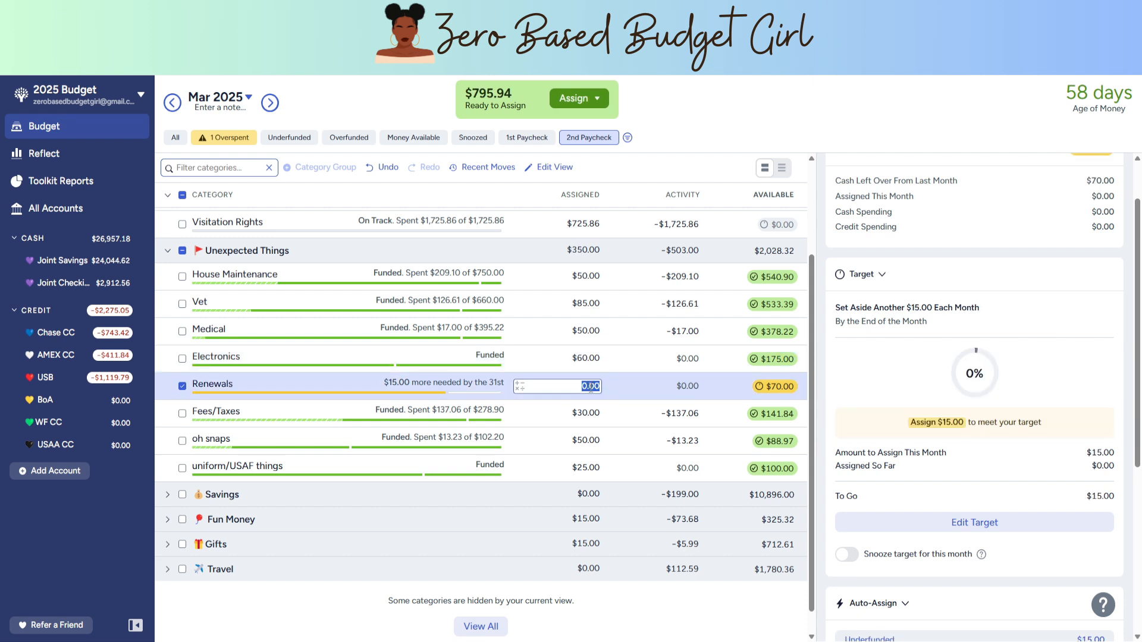
text(15)
key(Return)
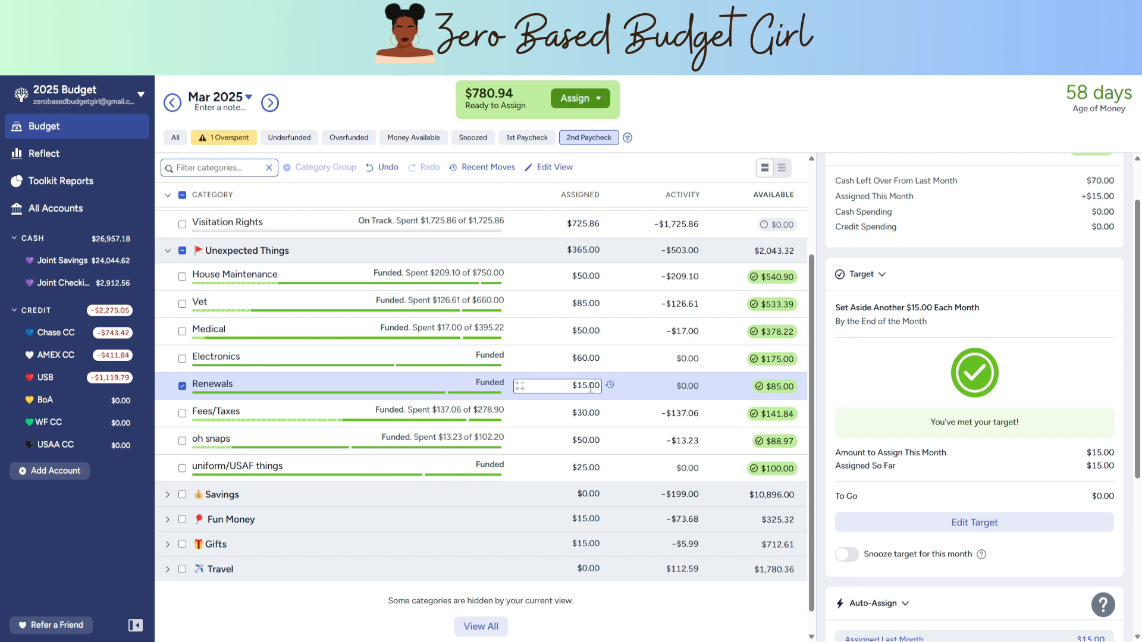
click(547, 414)
click(593, 415)
click(593, 415)
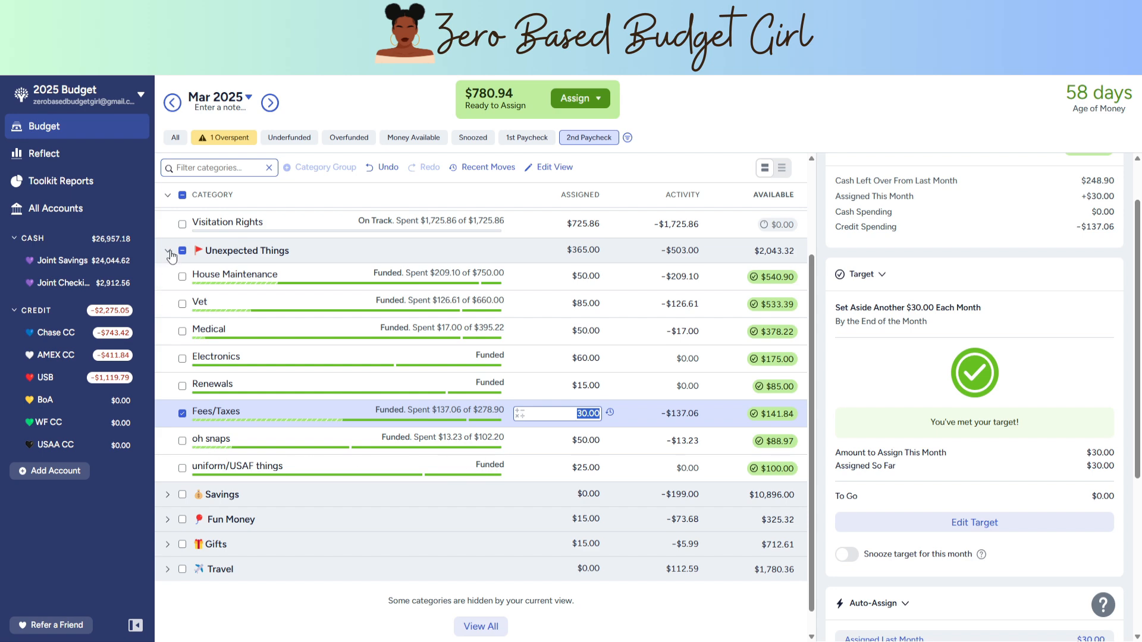
Expand the Savings group and assign $200 to Emergency Savings for March 2025
click(167, 494)
scroll(273, 480, down, 3)
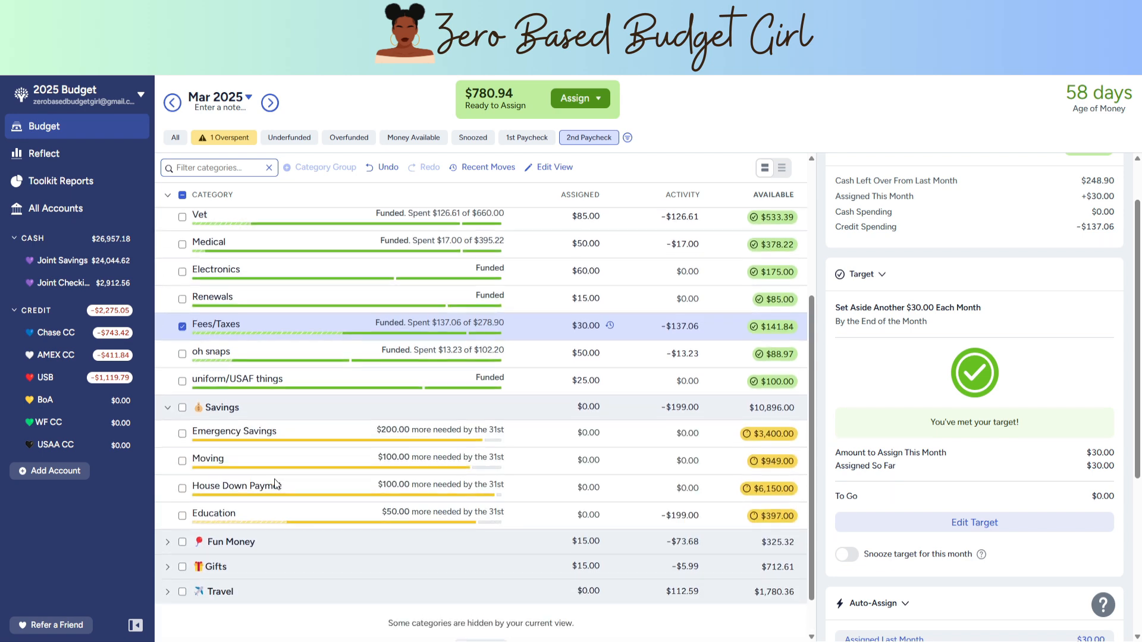
click(589, 386)
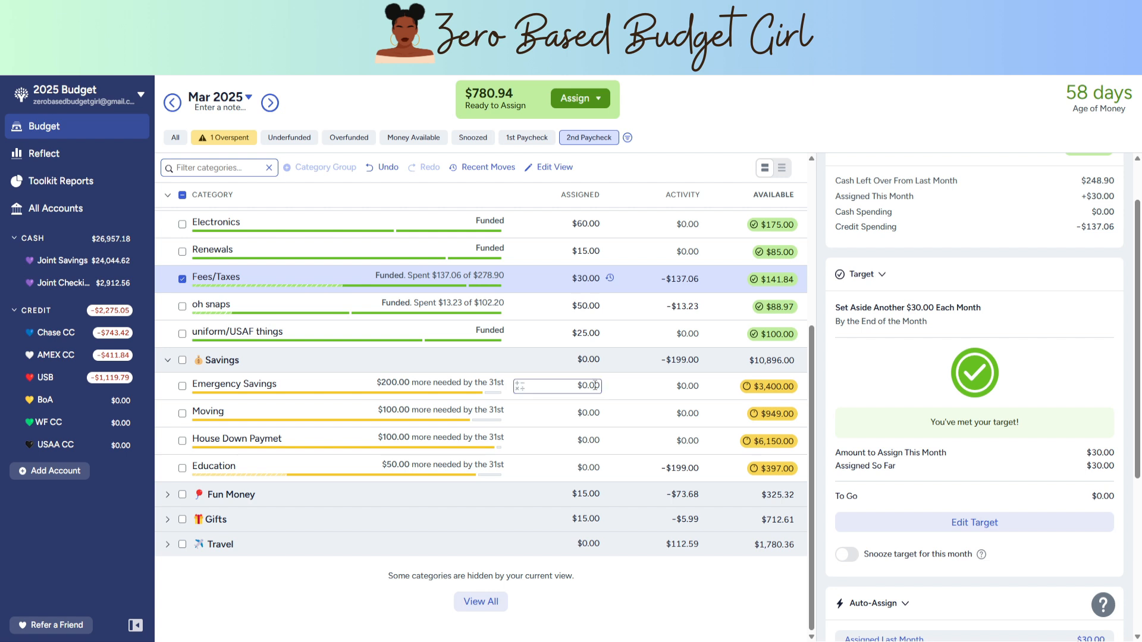
text(200)
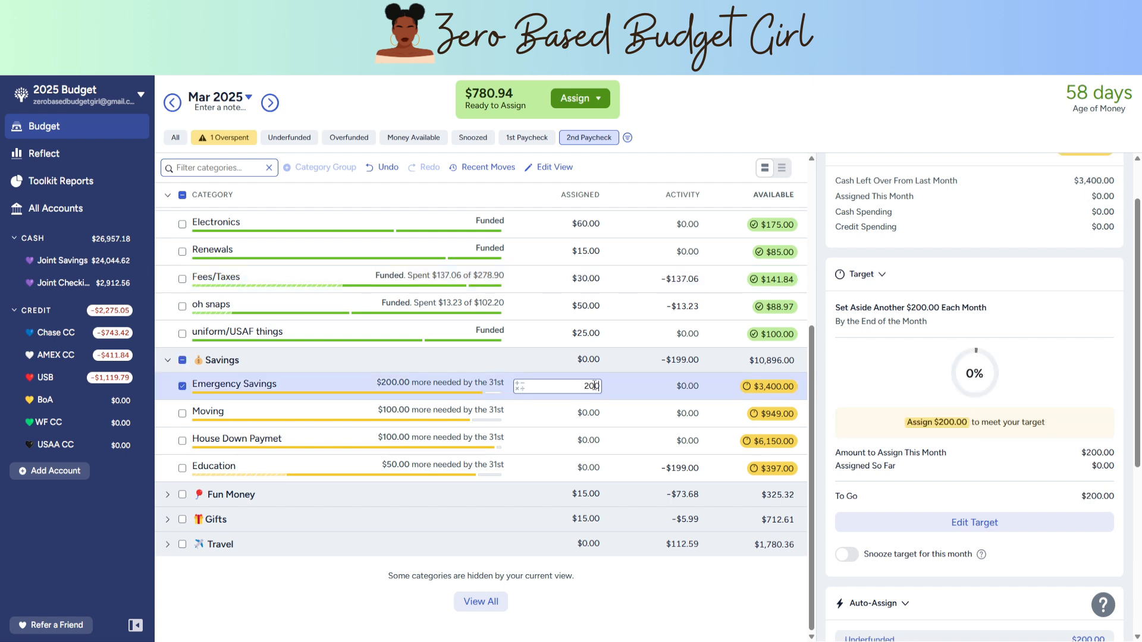
key(Return)
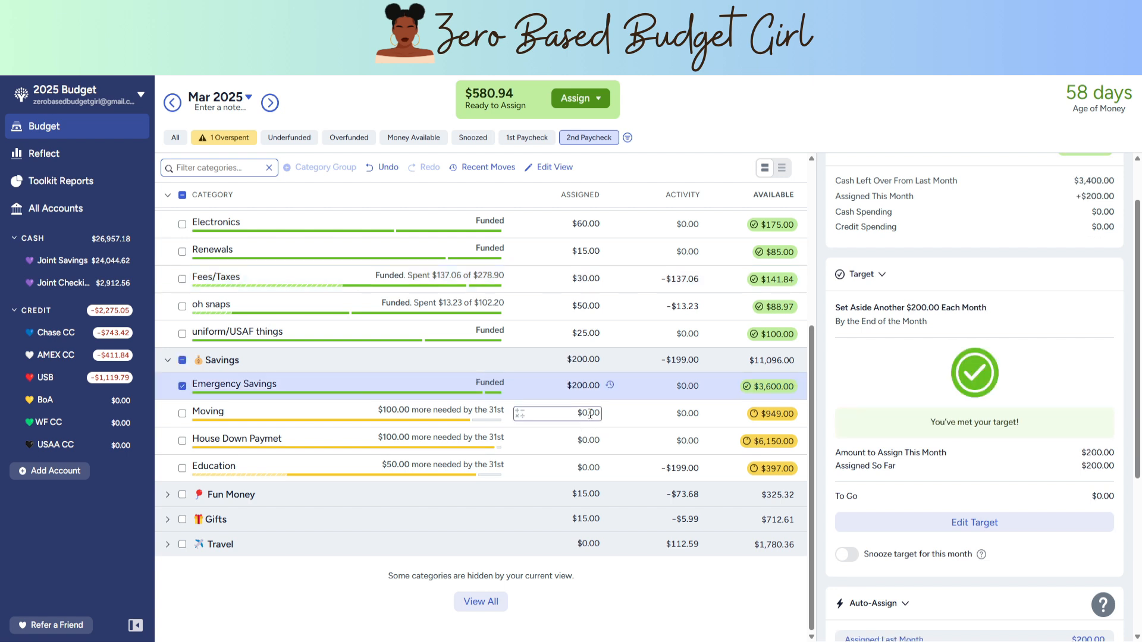
Assign $100 each to Moving and House Down Paymet in the Savings group
click(591, 414)
text(100)
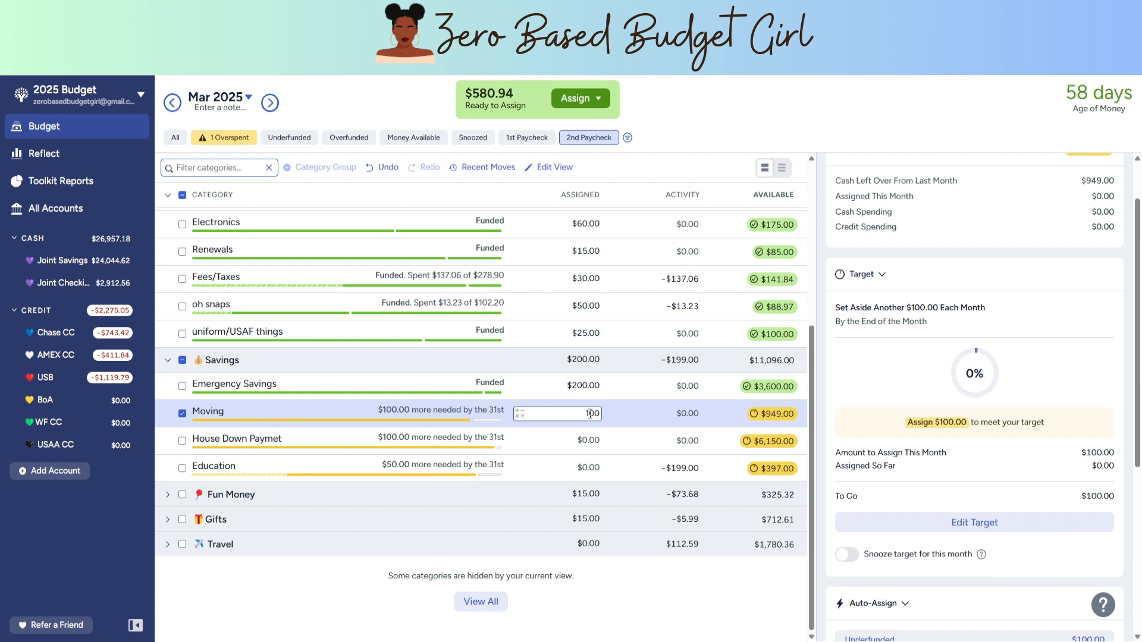
key(Return)
click(590, 440)
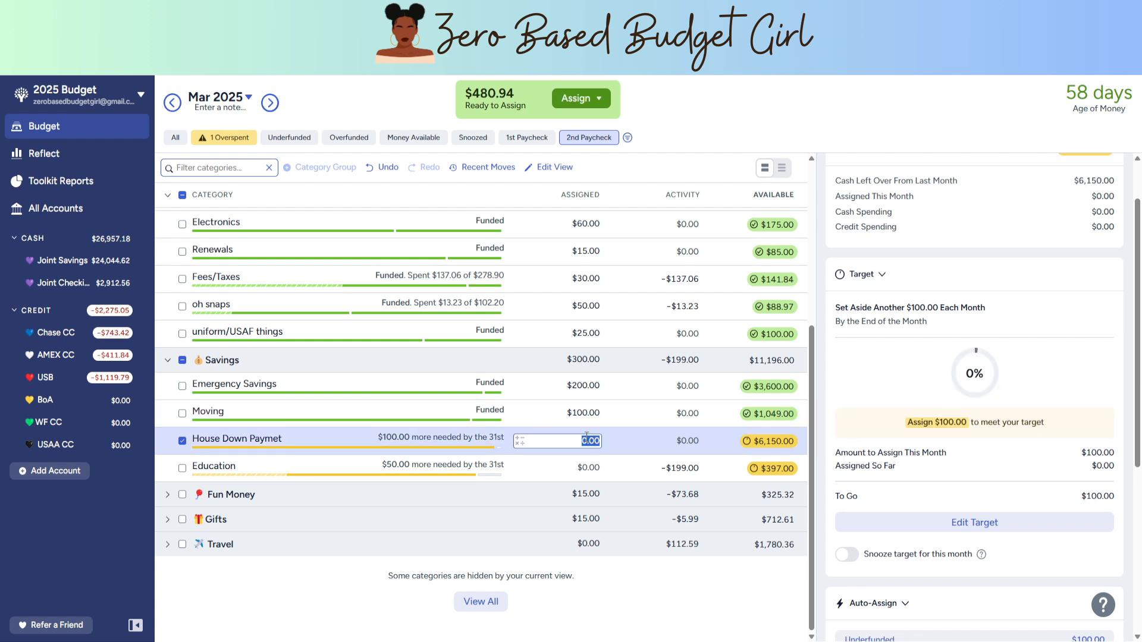
text(100)
Clear the amounts assigned to Moving and House Down Paymet for March 2025
click(586, 413)
key(BackSpace)
click(586, 441)
key(BackSpace)
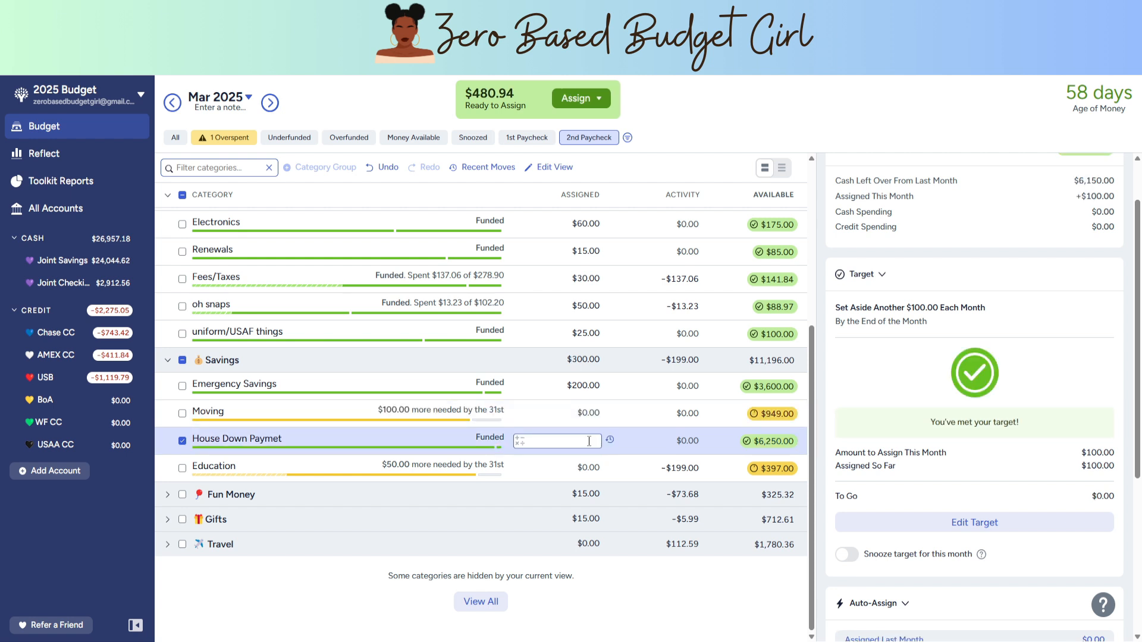
click(795, 412)
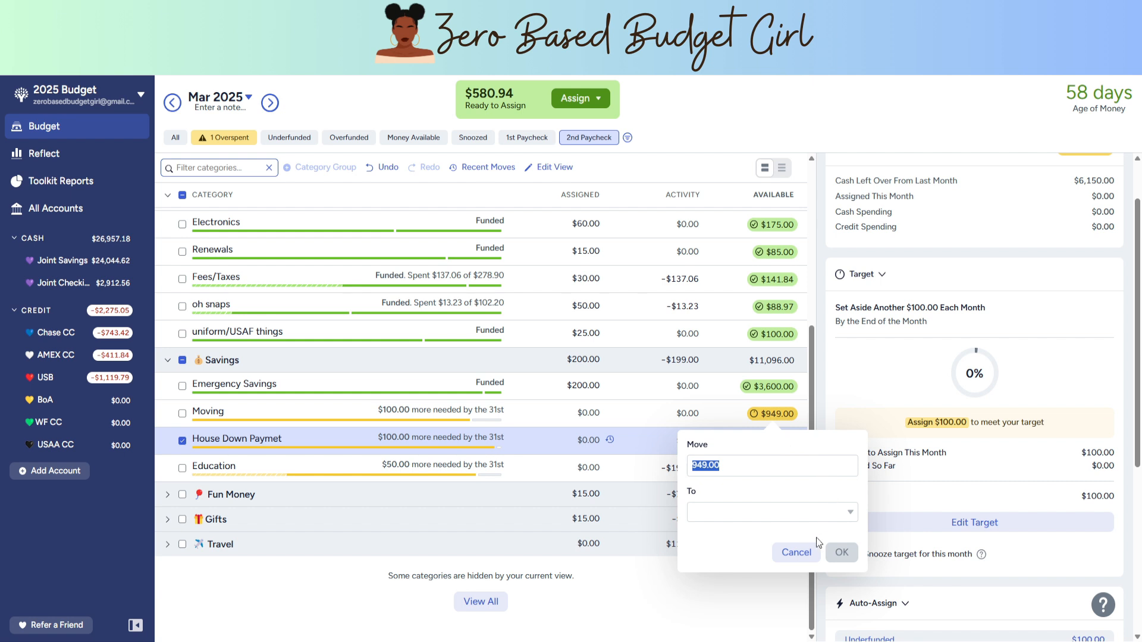
click(800, 551)
click(768, 414)
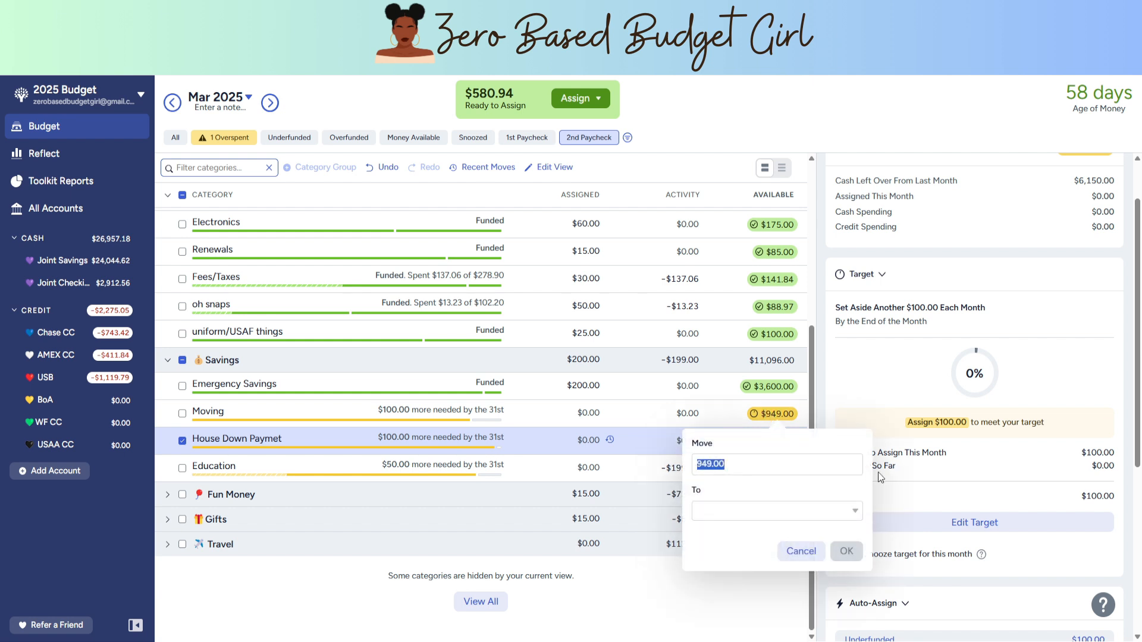
click(800, 550)
click(771, 414)
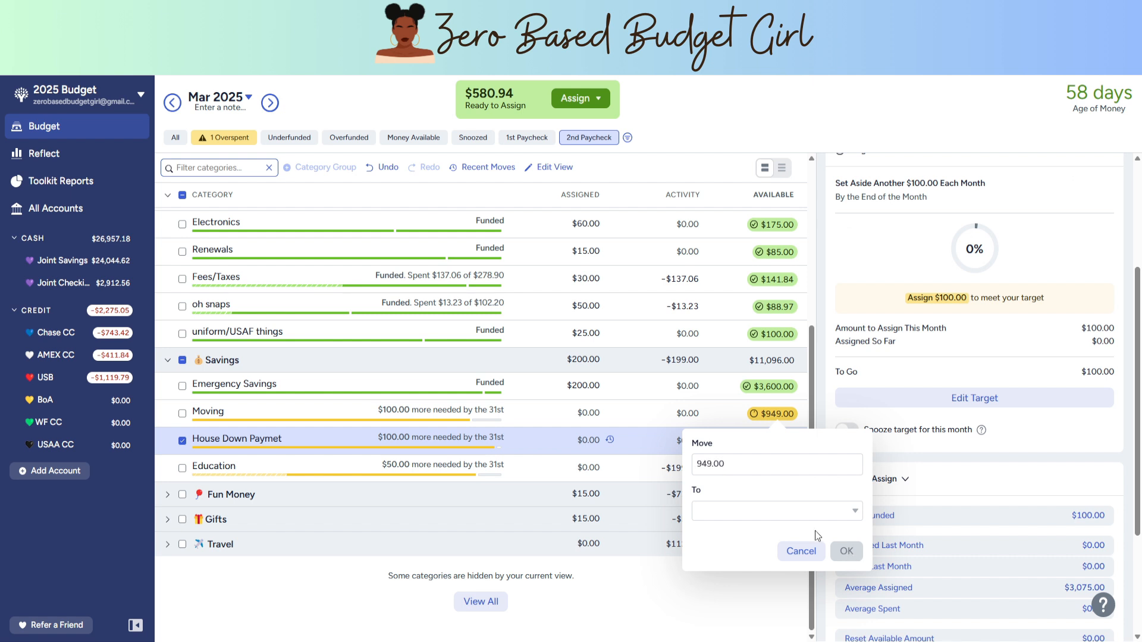
click(802, 551)
Snooze the March 2025 targets of Moving, House Down Paymet and Education in Savings
click(717, 414)
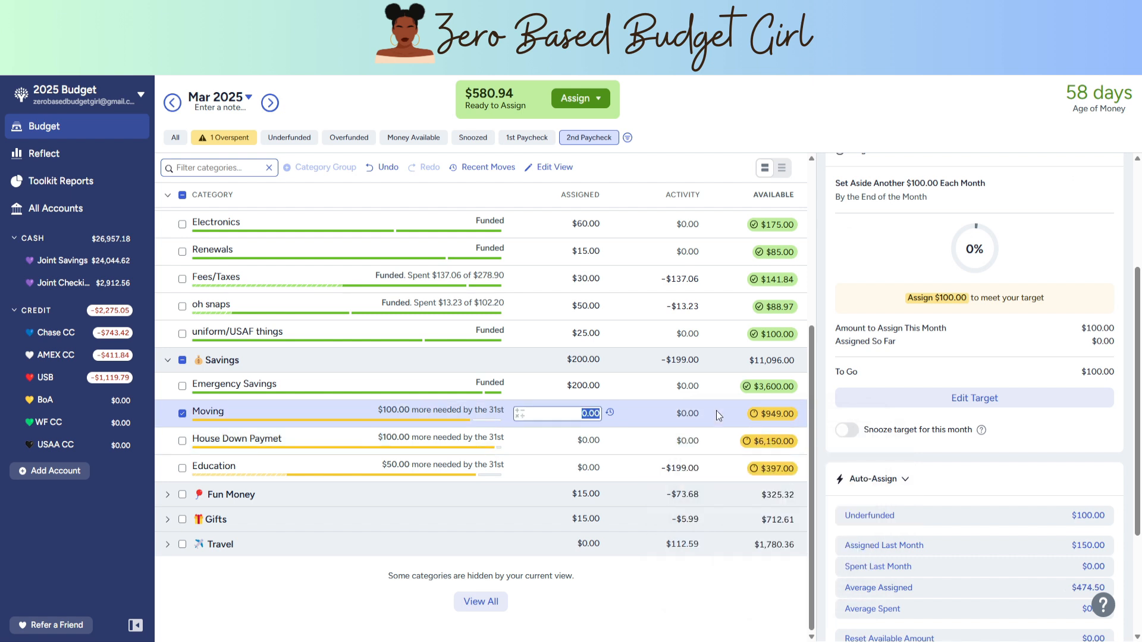
click(843, 431)
click(713, 443)
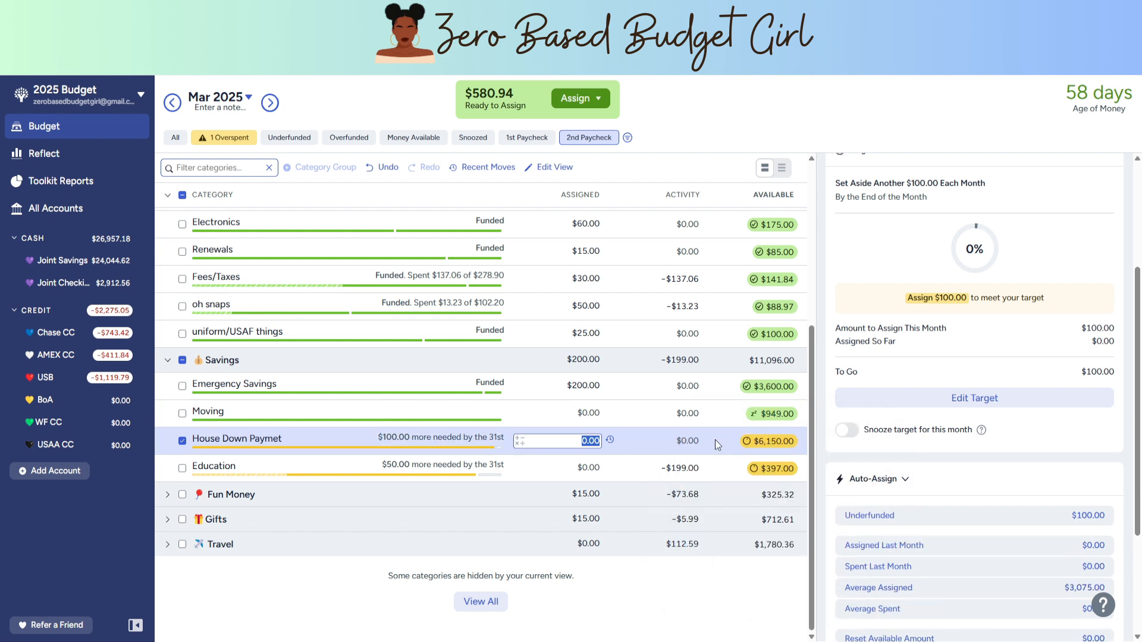
click(845, 432)
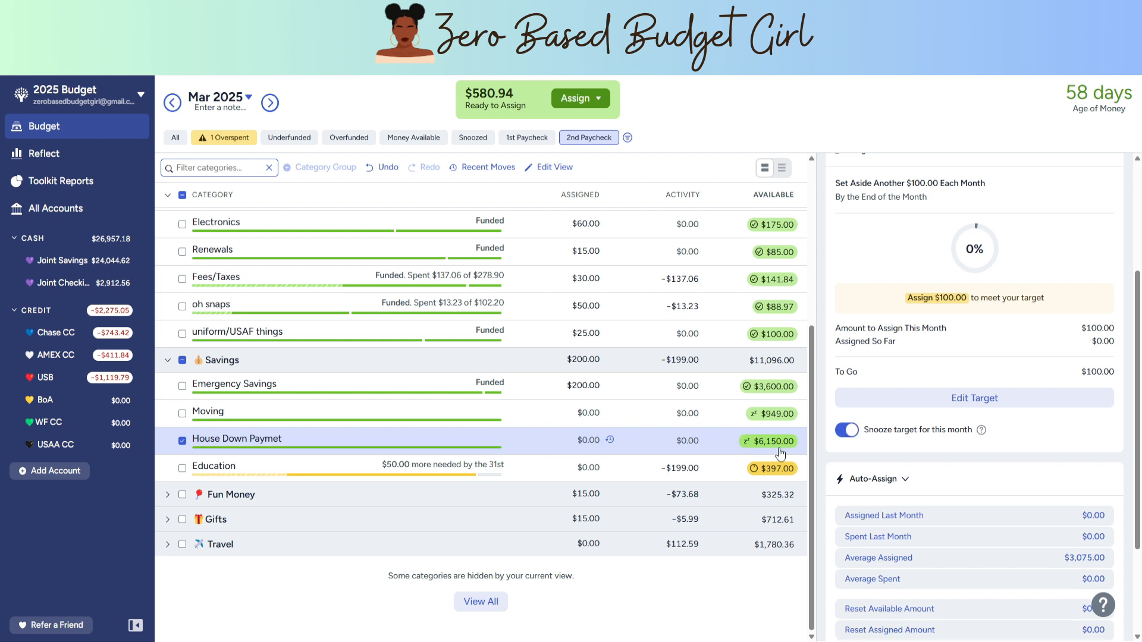
click(718, 474)
click(846, 430)
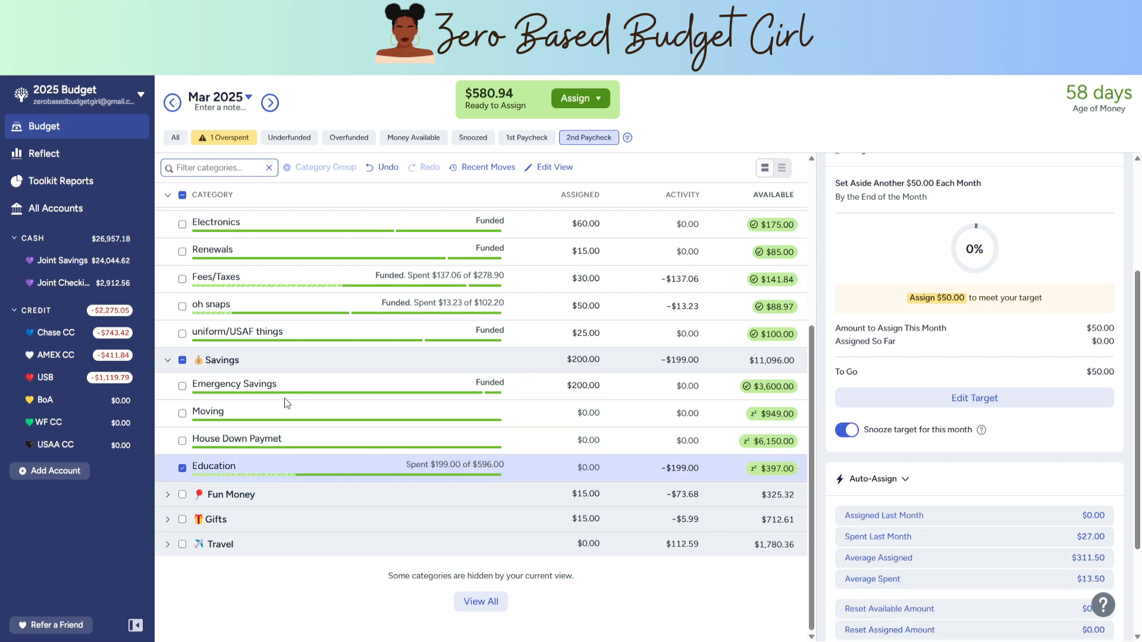
Review the snoozed Moving, House Down Paymet and Education categories, and check the transactions behind Education's March activity
click(641, 412)
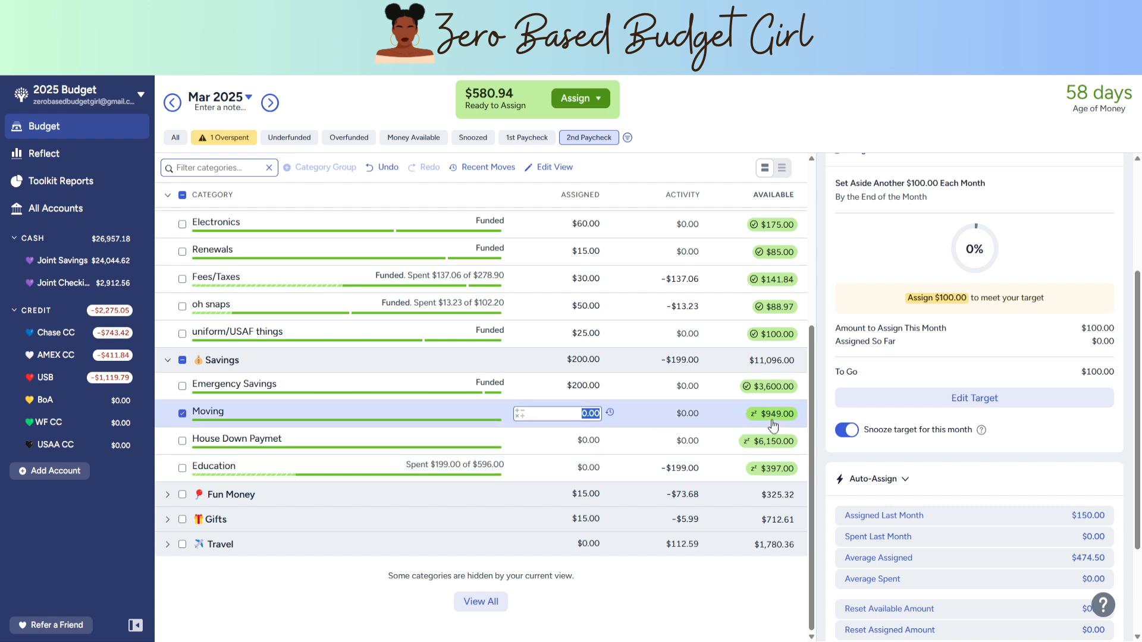
click(715, 451)
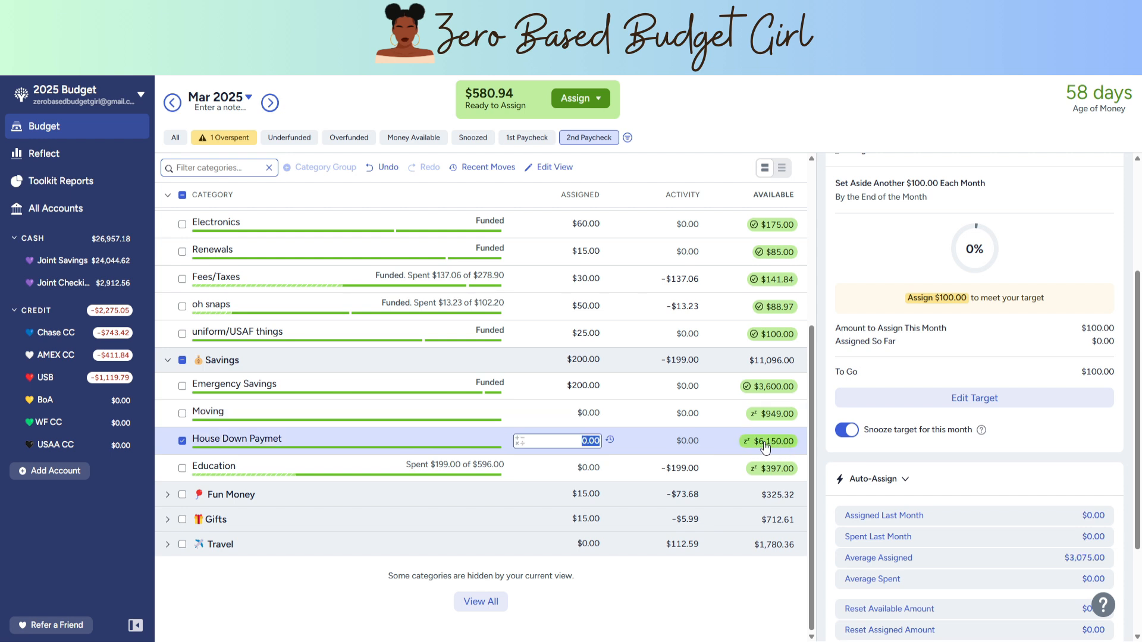
click(725, 467)
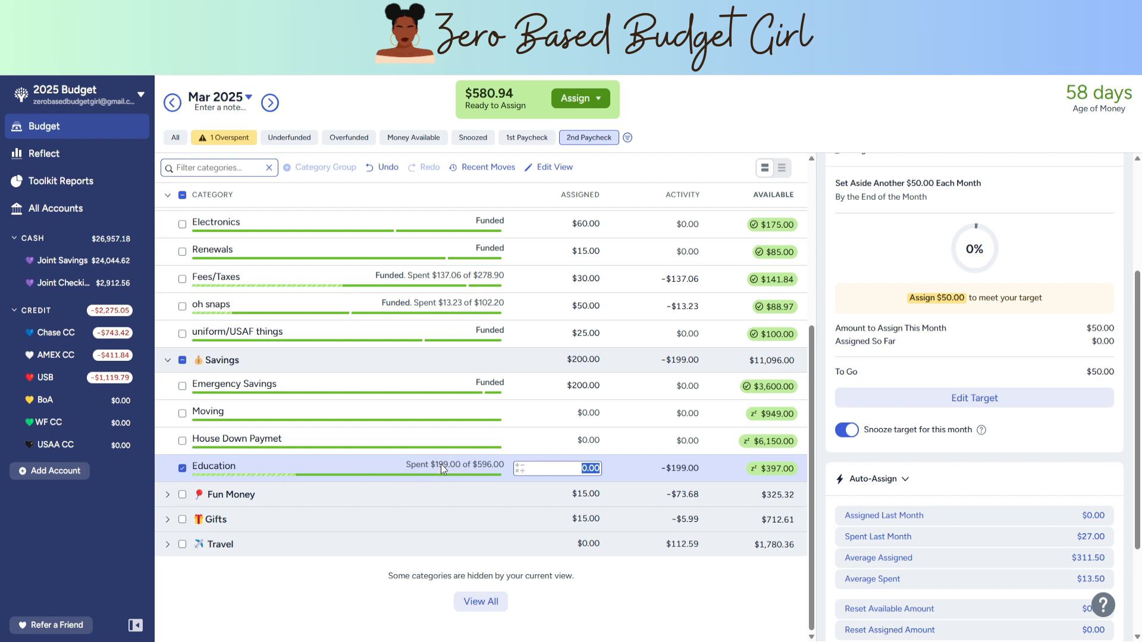
click(680, 474)
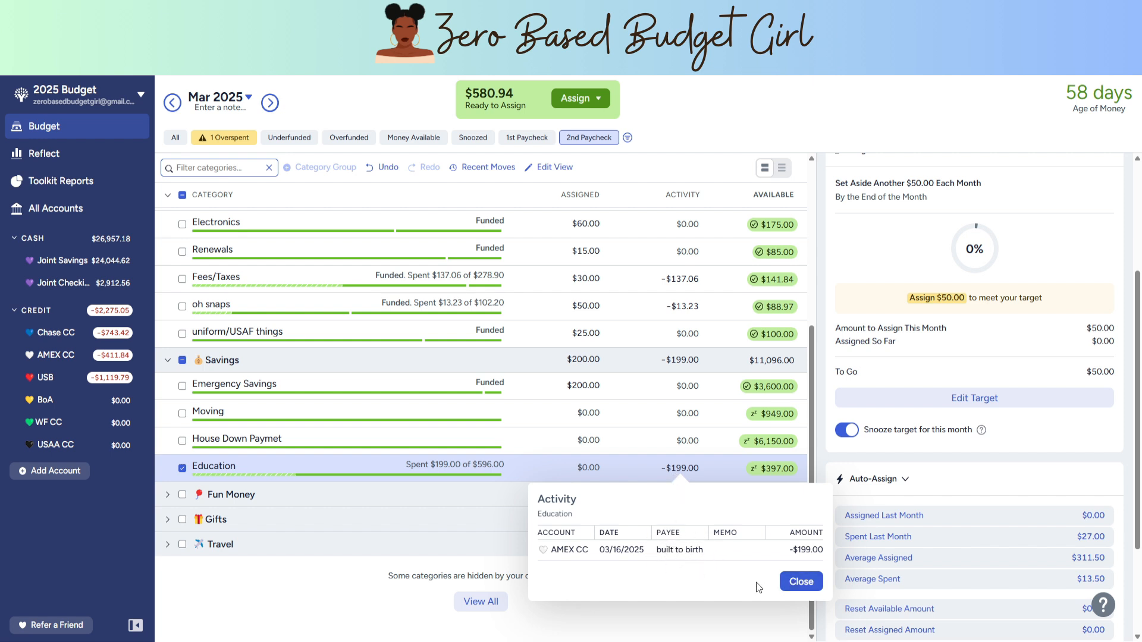
click(801, 583)
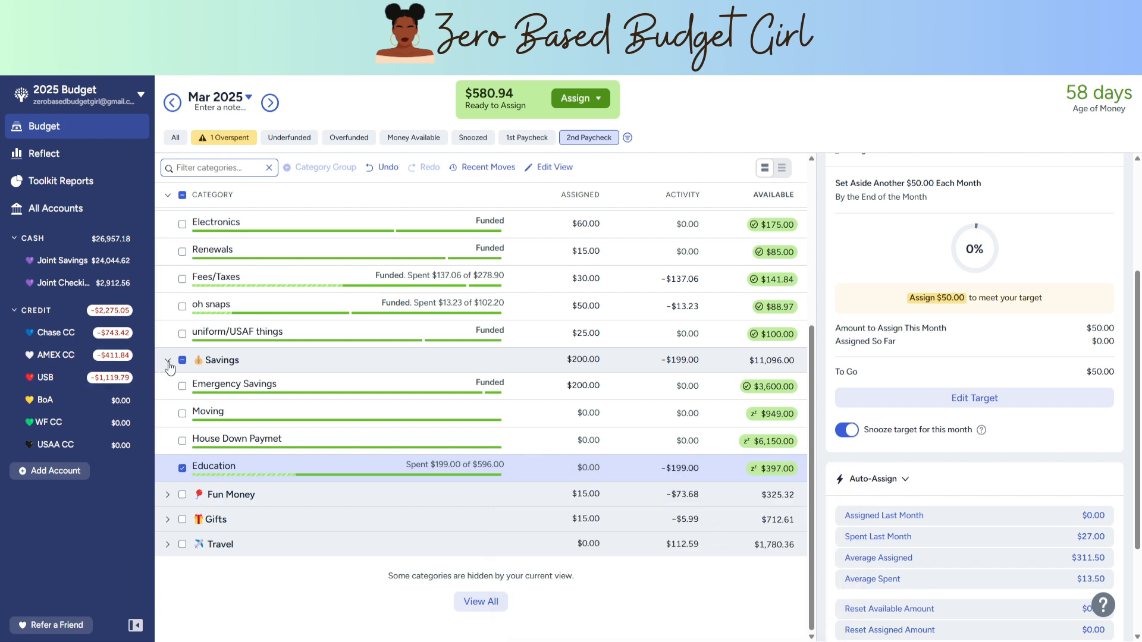
Expand the Fun Money group and snooze the Make Me Purrrty and Drip targets for March 2025
click(168, 494)
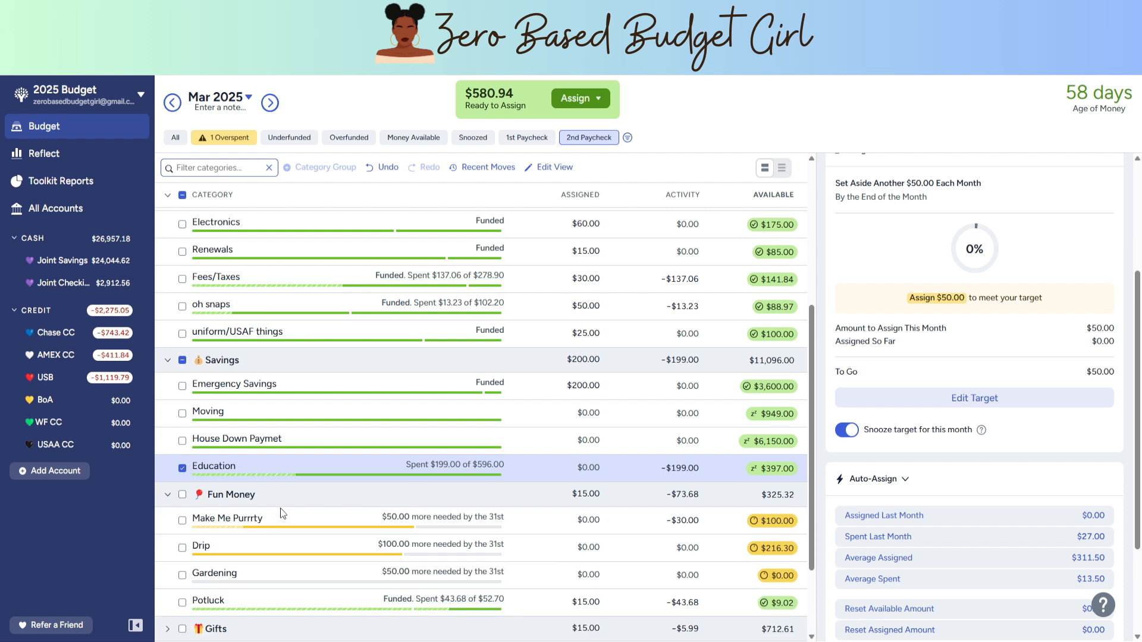
scroll(313, 479, down, 2)
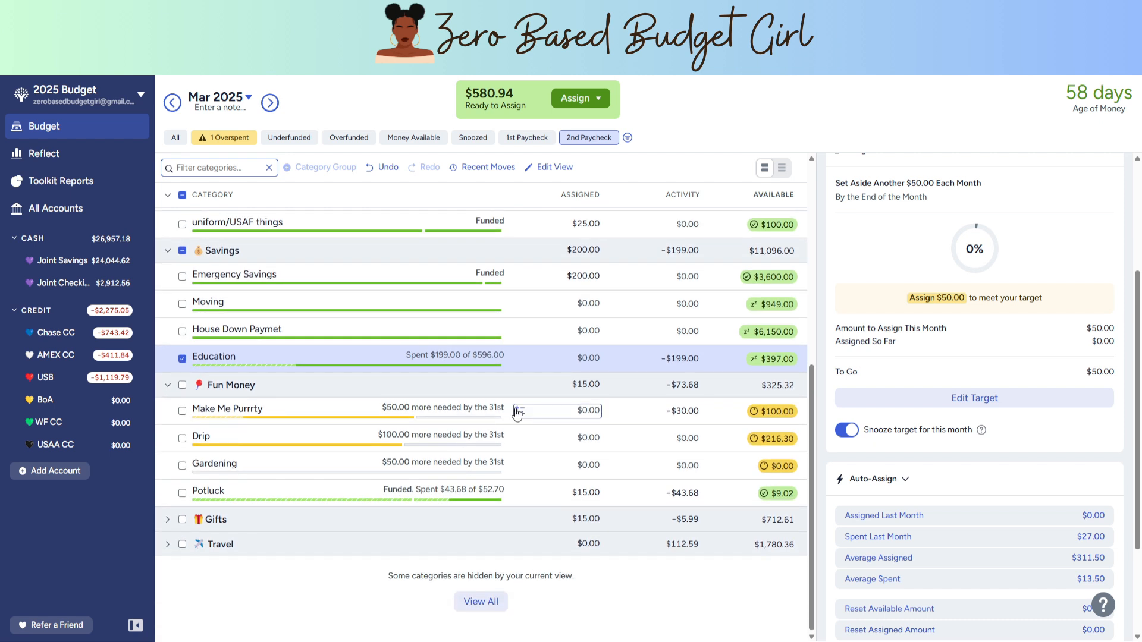
click(723, 415)
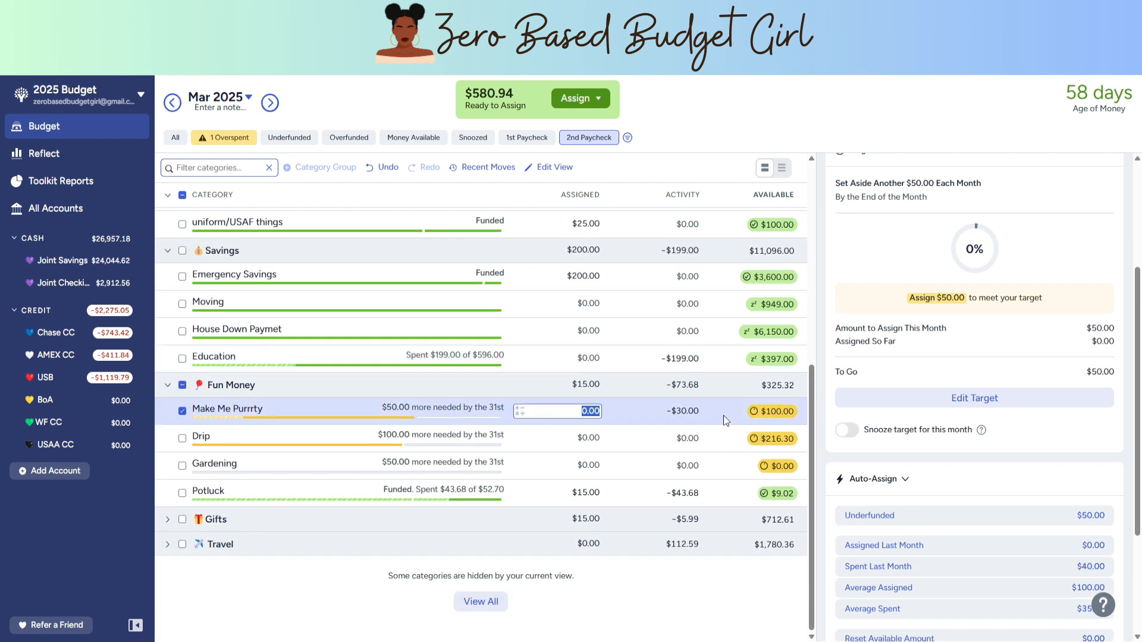
click(716, 439)
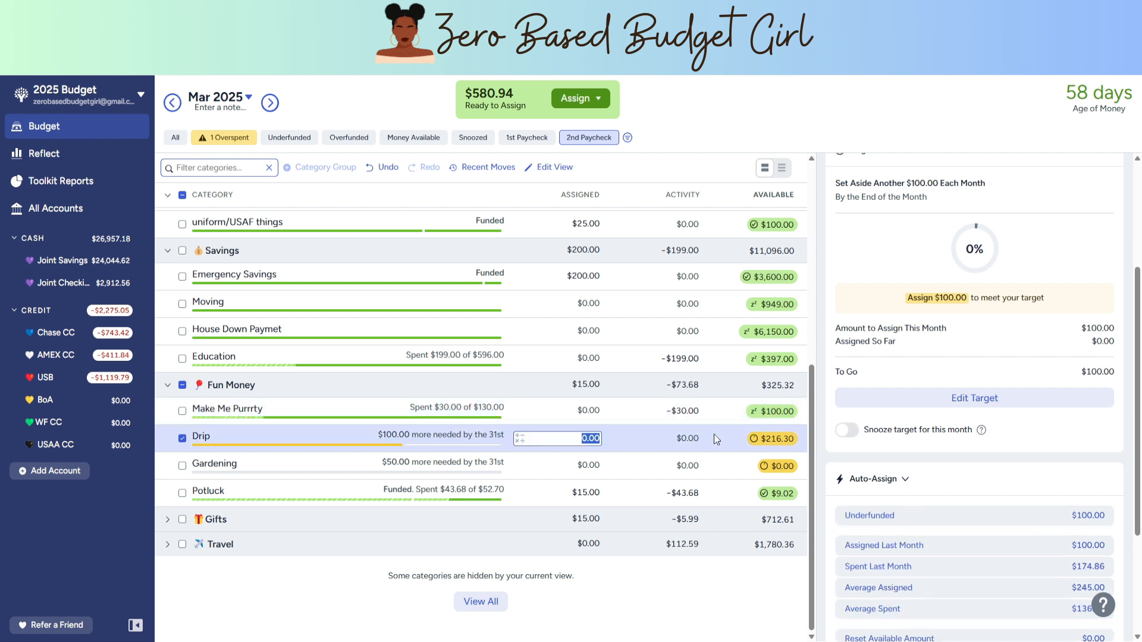
click(845, 429)
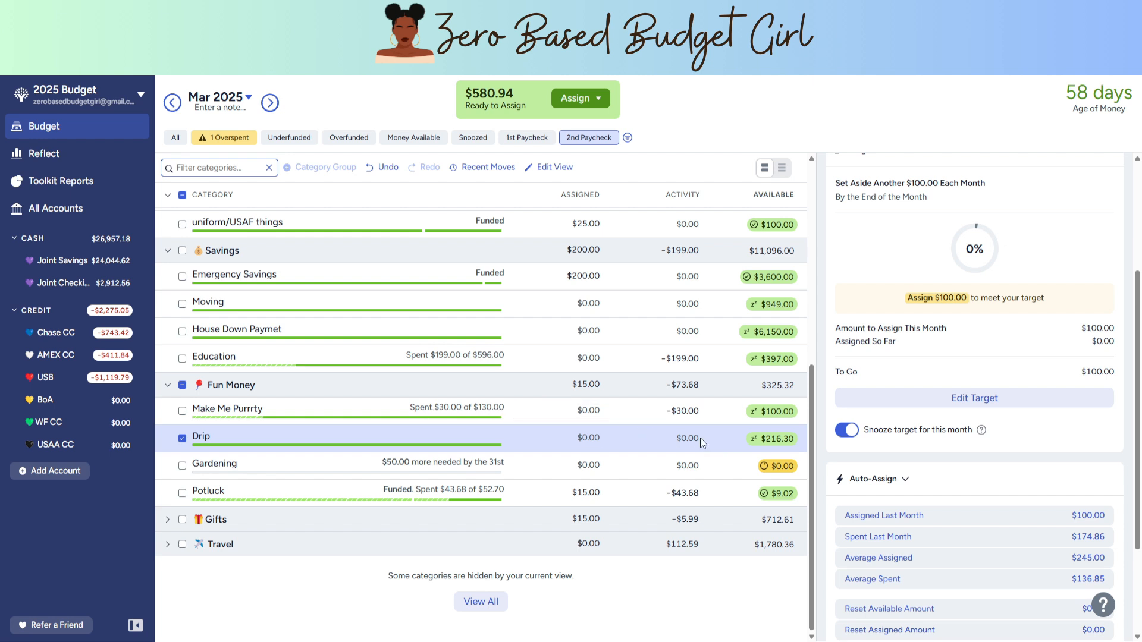
Assign $100 to Gardening and collapse the Fun Money group
click(723, 467)
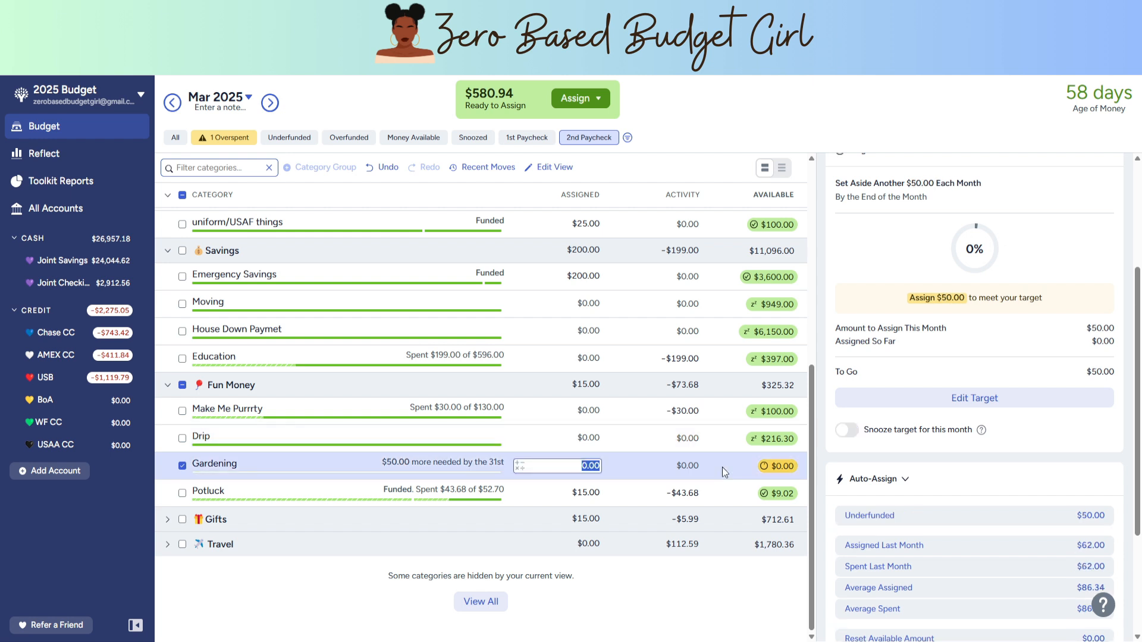
text(100)
key(Return)
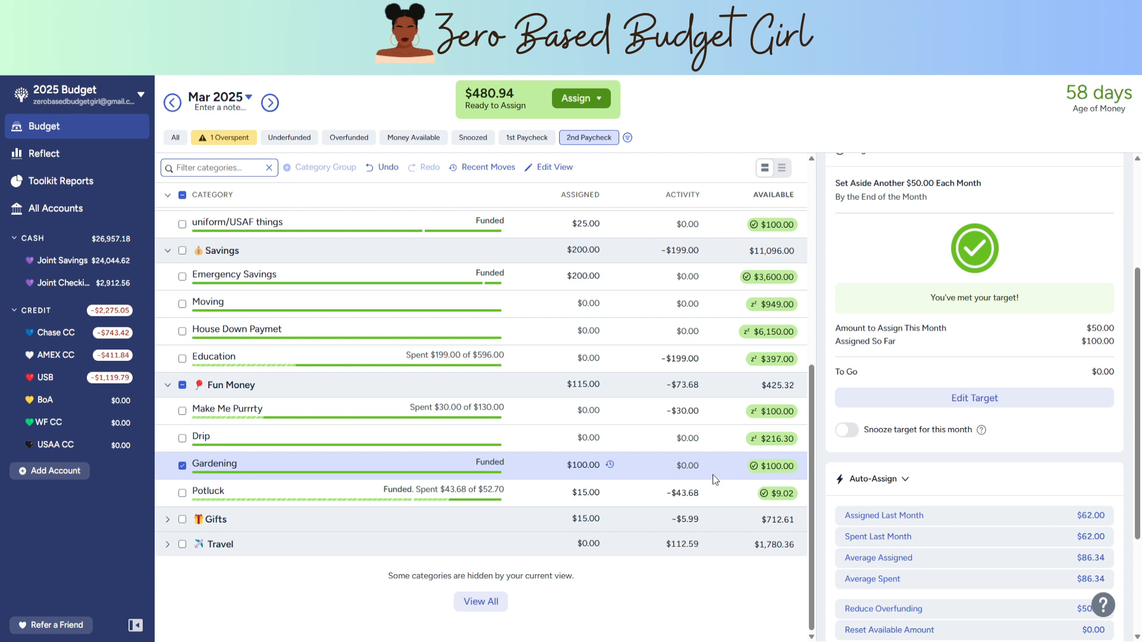
click(580, 467)
click(167, 385)
Expand the Gifts group and snooze the Gifts for Family target for March 2025
click(168, 519)
scroll(370, 544, down, 2)
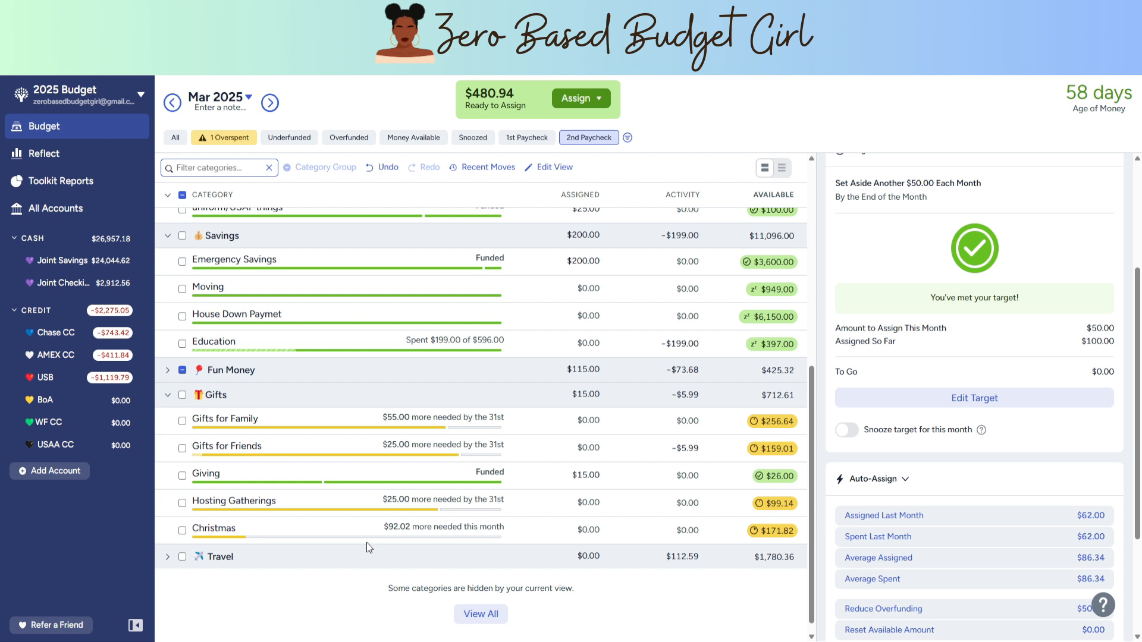
click(730, 422)
scroll(836, 481, down, 1)
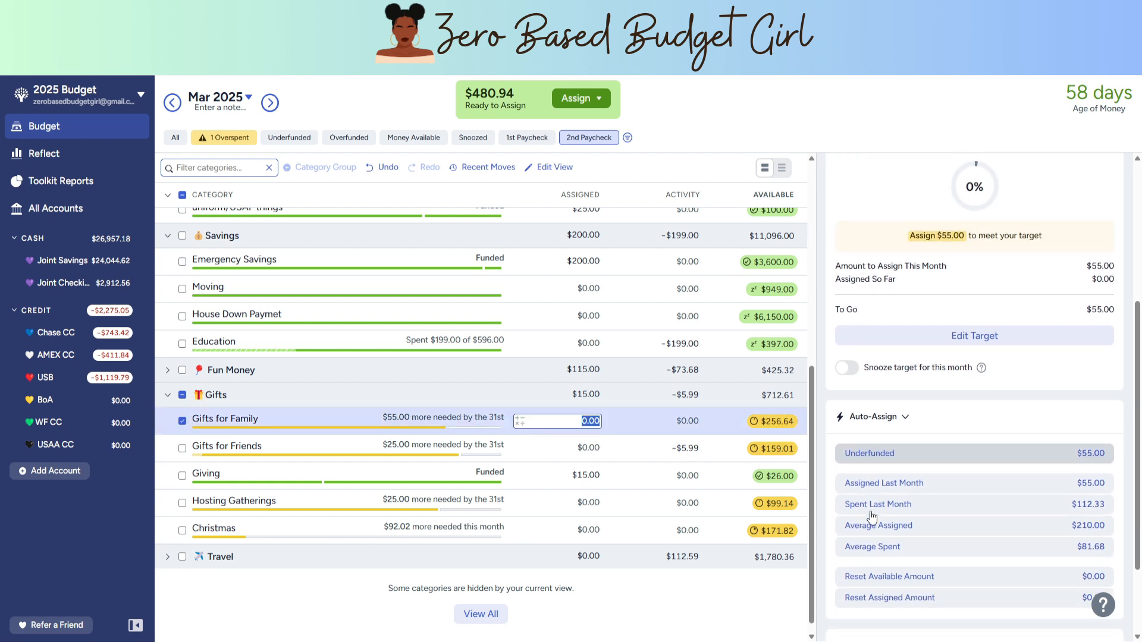
click(840, 373)
Assign $25 to Gifts for Friends for March 2025
click(586, 447)
text(25)
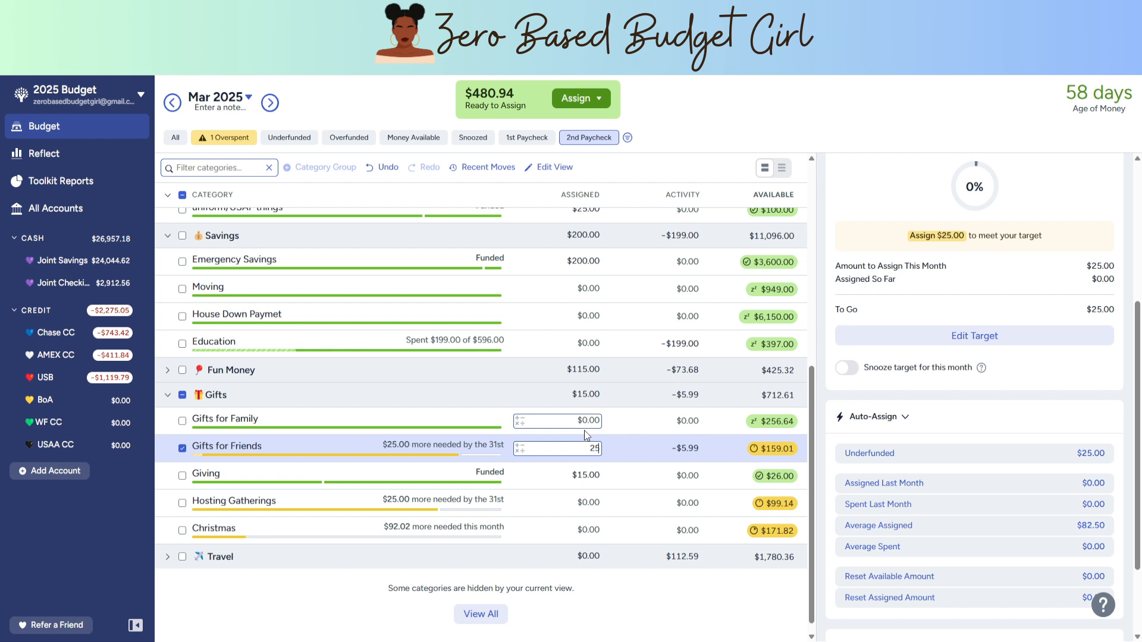
key(Return)
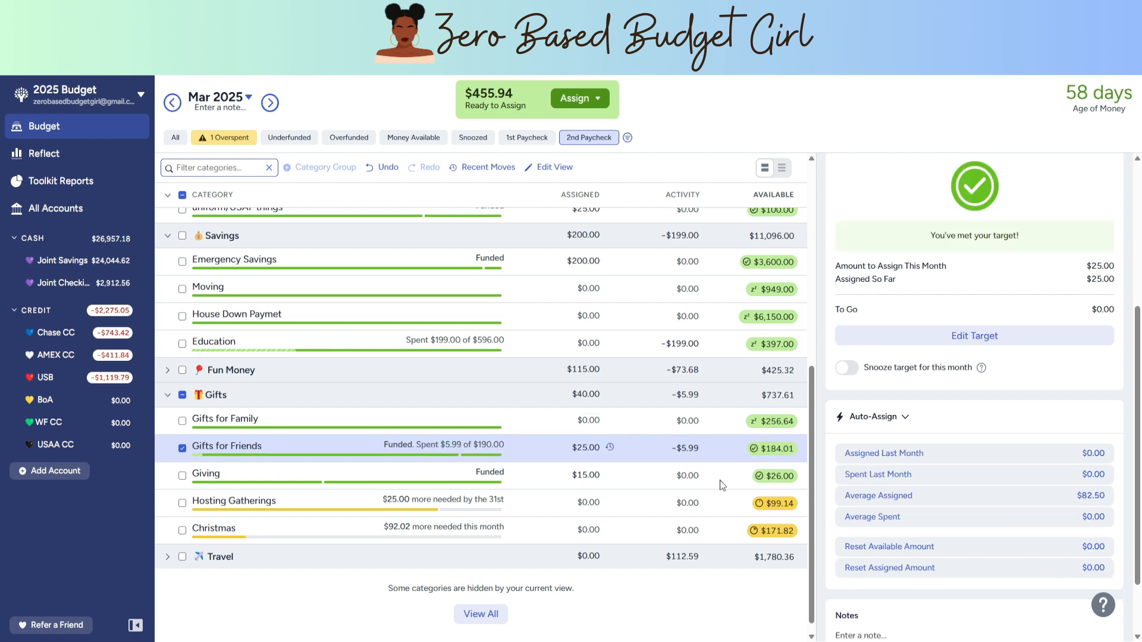
Snooze the Hosting Gatherings and Christmas targets for March 2025
click(654, 506)
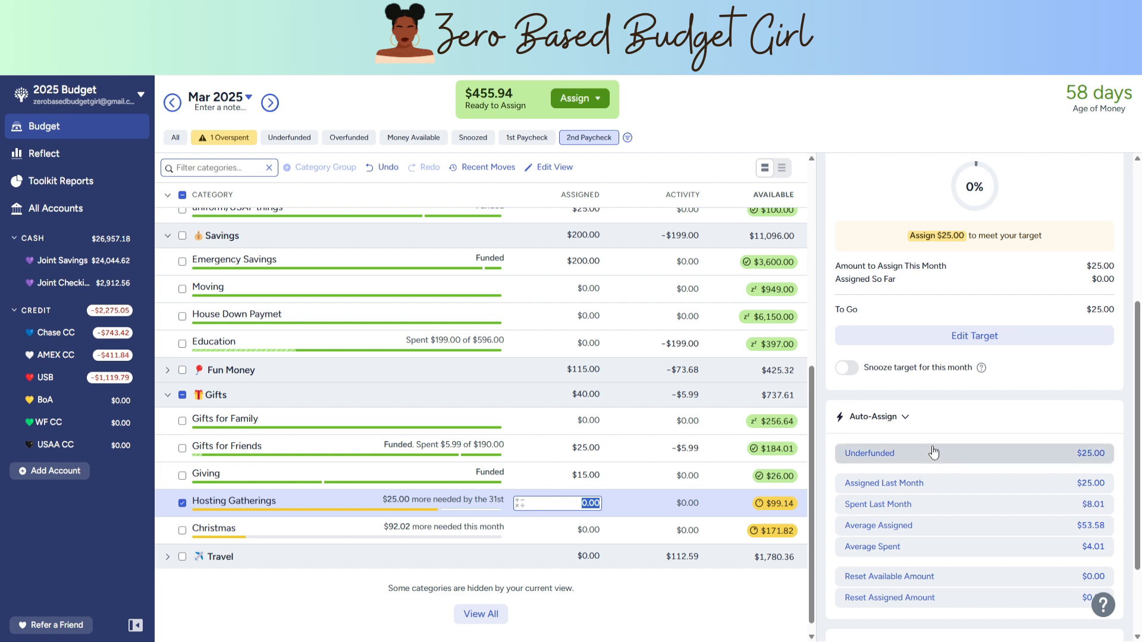
click(846, 367)
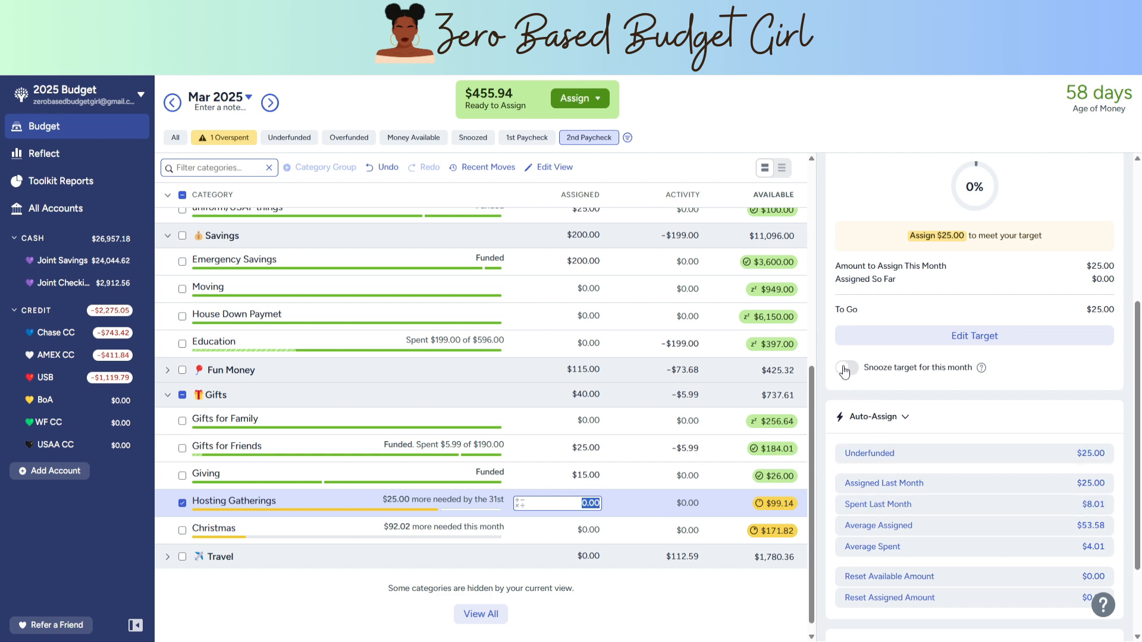
click(726, 532)
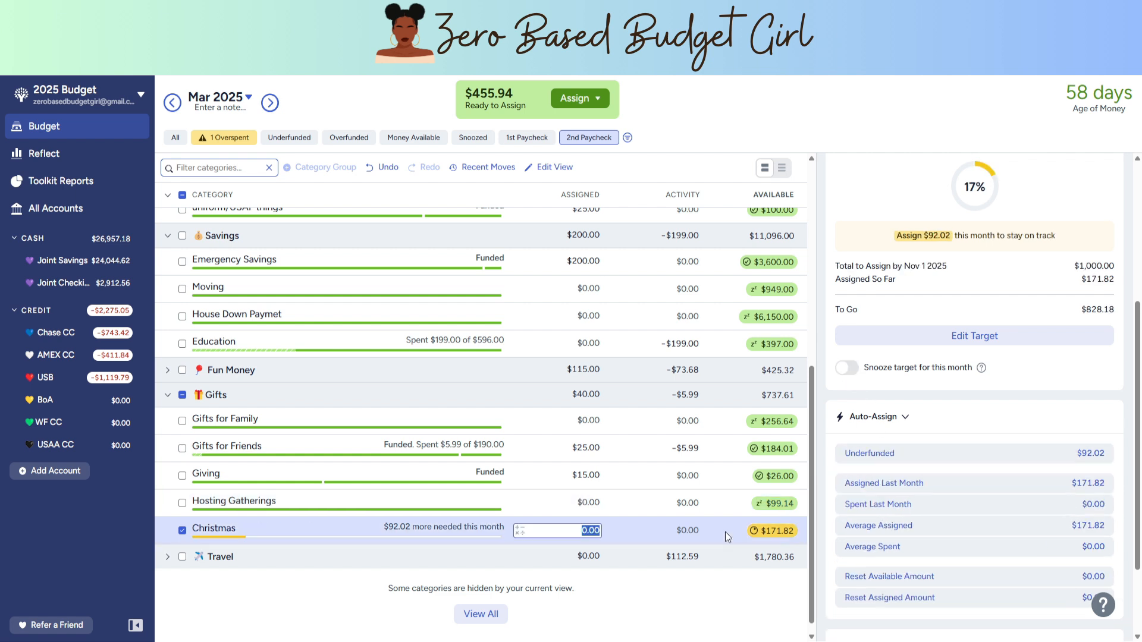
click(847, 367)
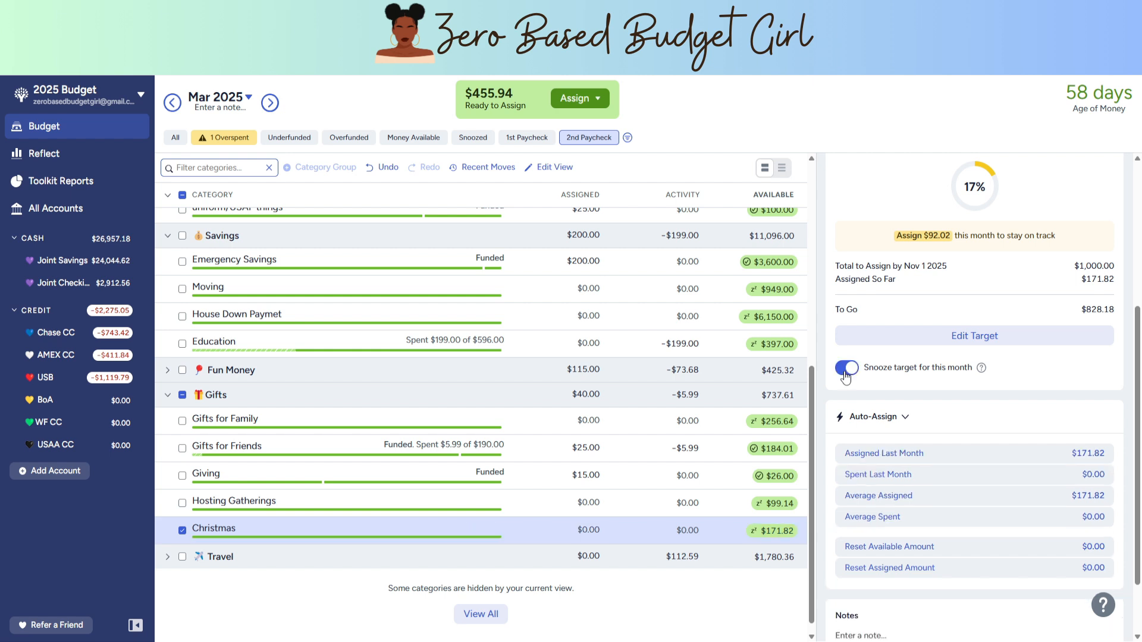
Expand the Travel group and snooze the Planes & Trains and Hotels targets for March 2025
click(167, 558)
scroll(444, 512, down, 2)
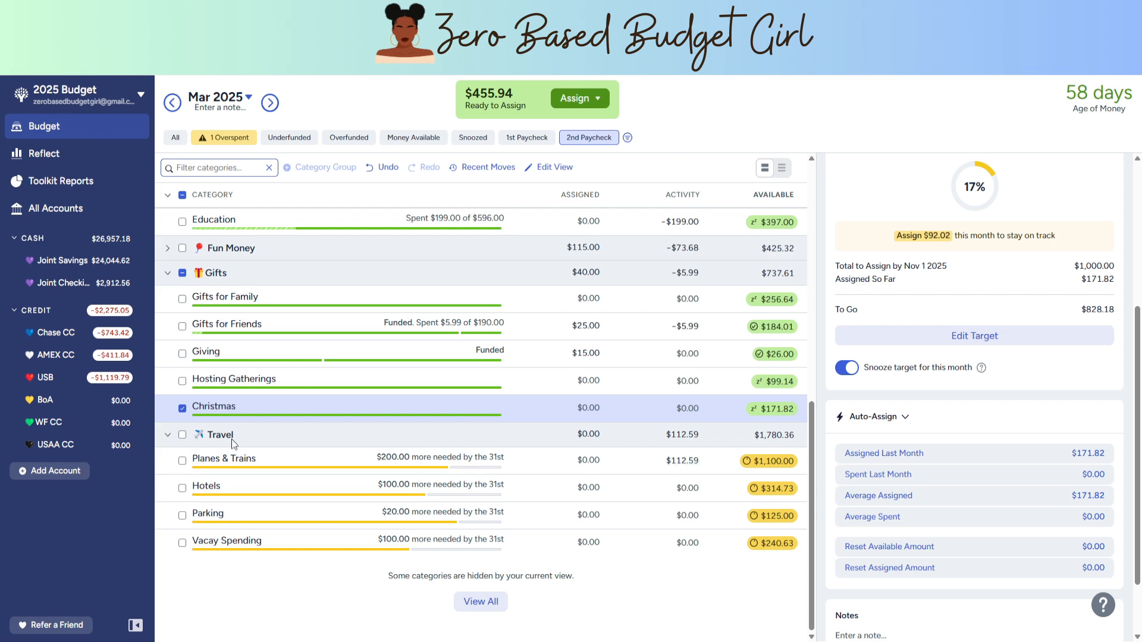
click(182, 437)
click(182, 437)
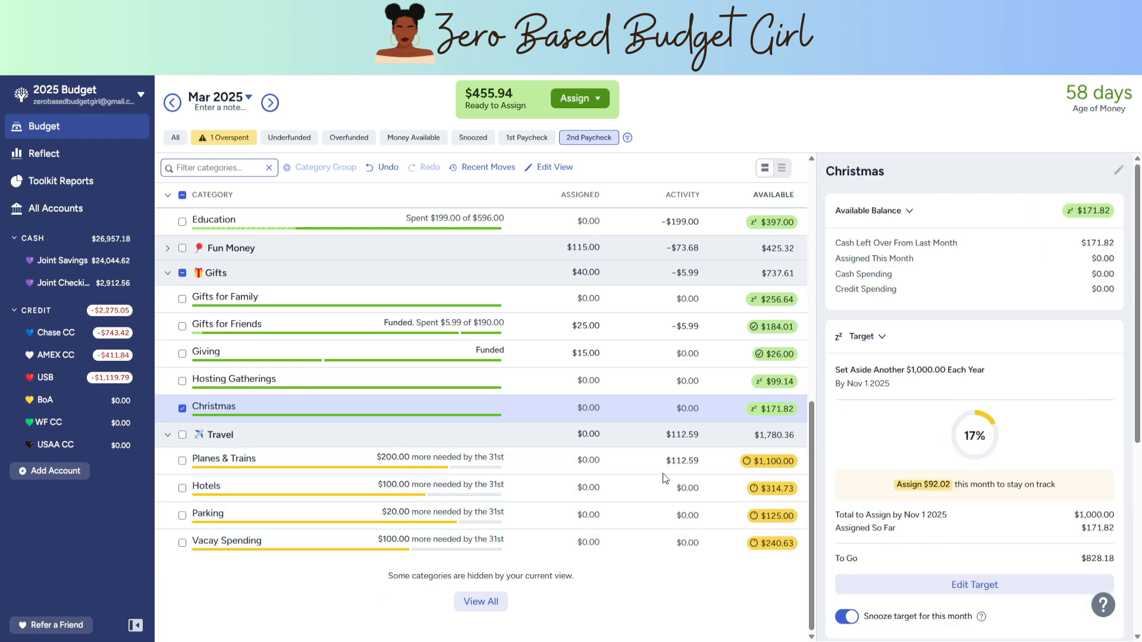
click(722, 464)
scroll(872, 558, down, 1)
click(851, 556)
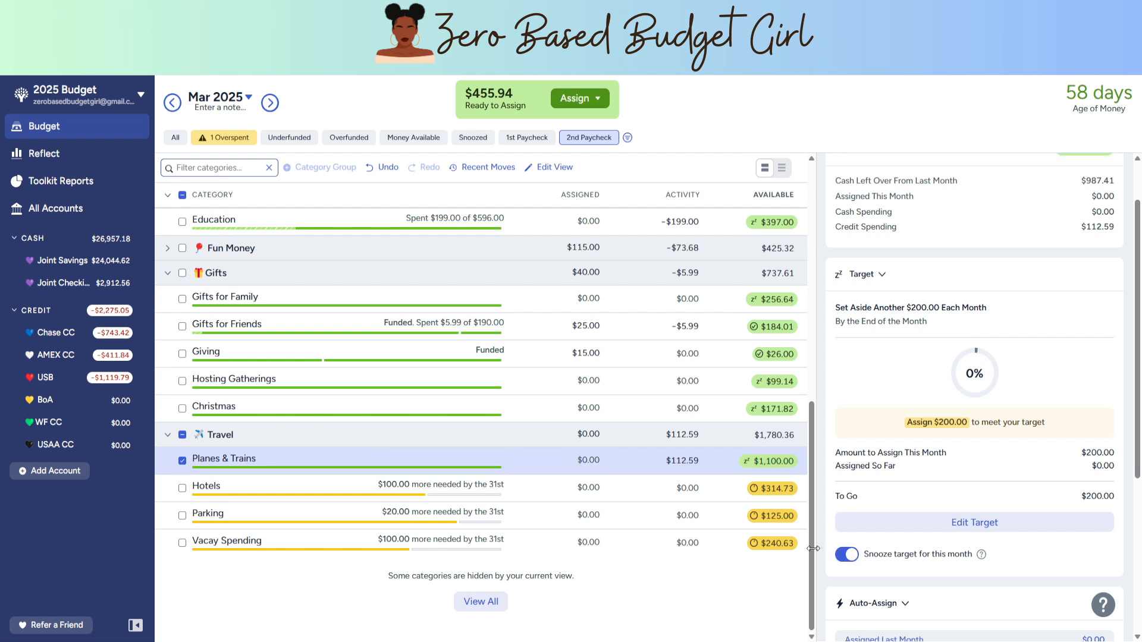
click(720, 491)
click(850, 556)
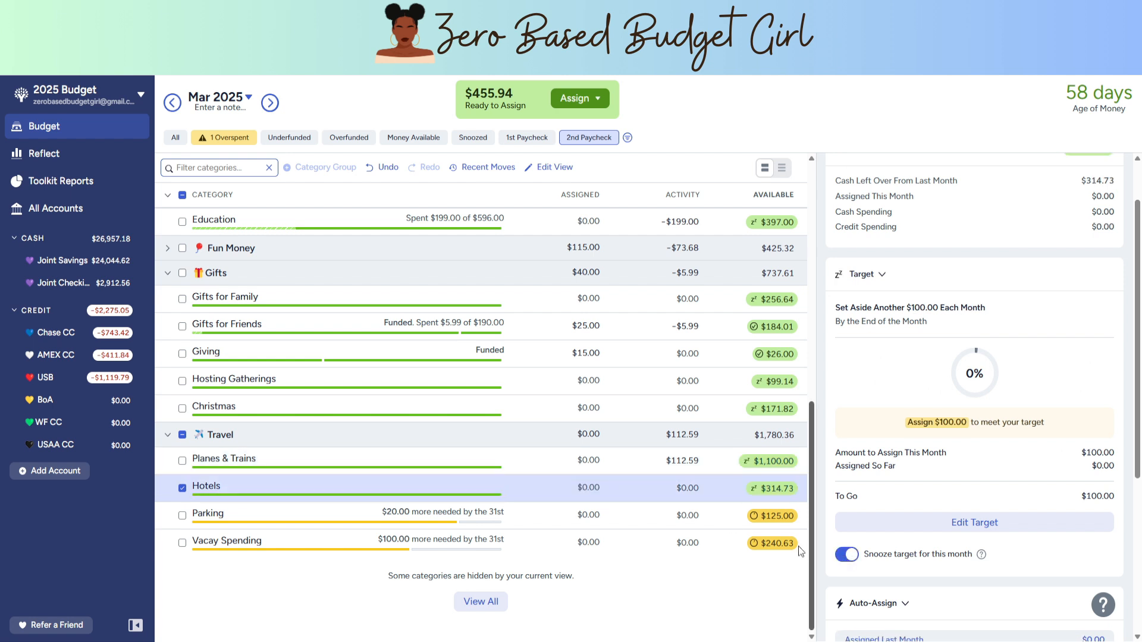
Snooze the Parking and Vacay Spending targets for March 2025
click(721, 516)
click(847, 555)
click(728, 544)
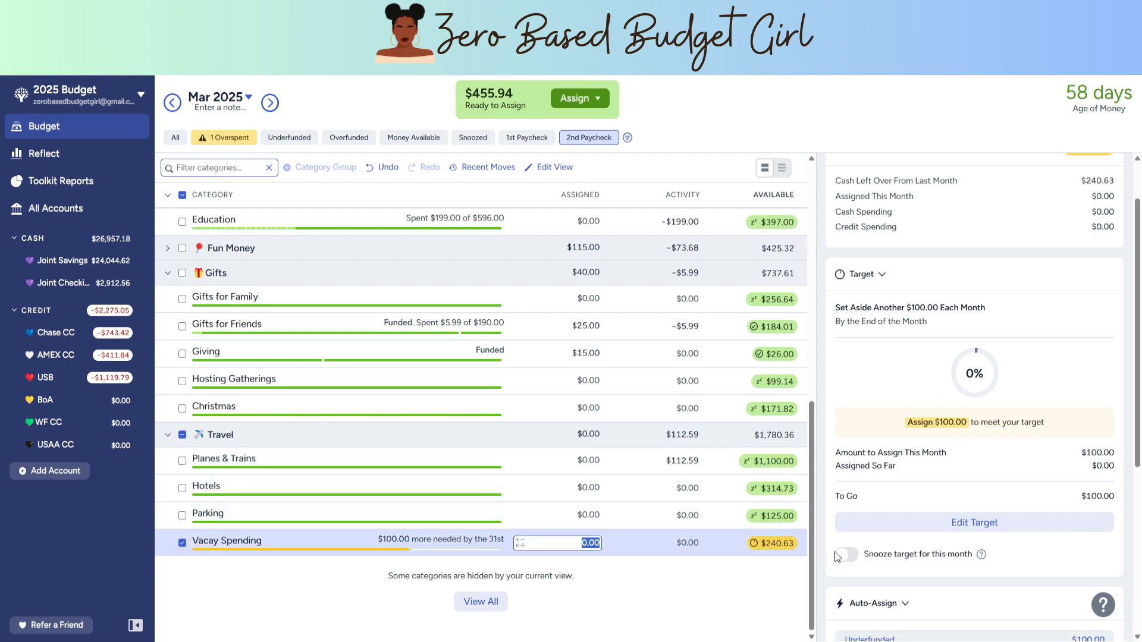
click(847, 555)
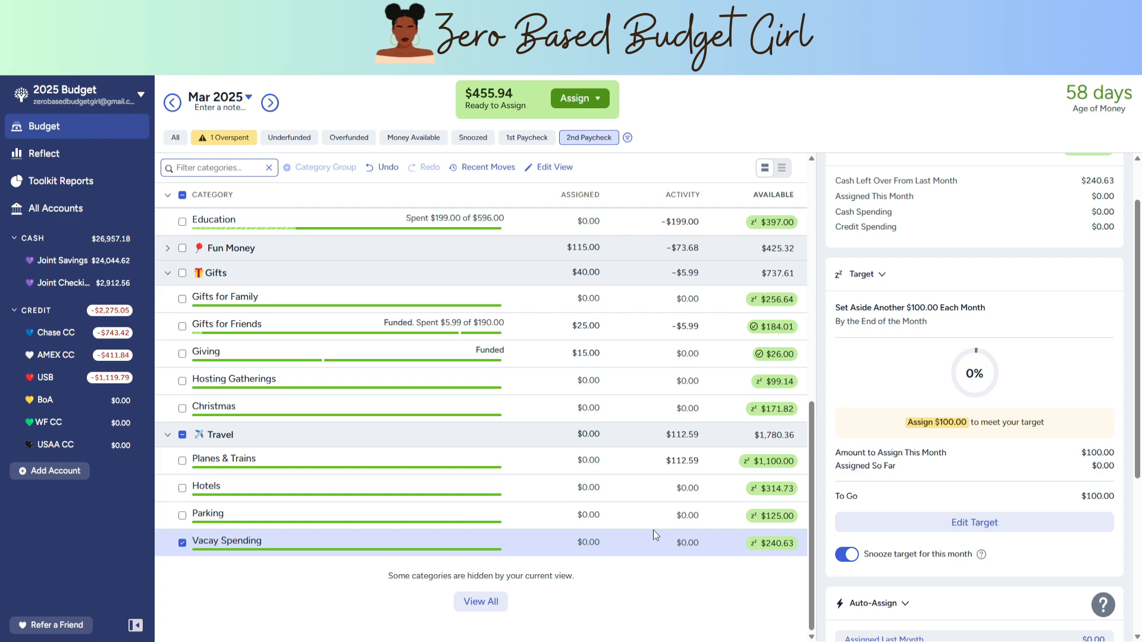
Assign $500 to the Baby category in The Kiddos group
scroll(654, 530, up, 10)
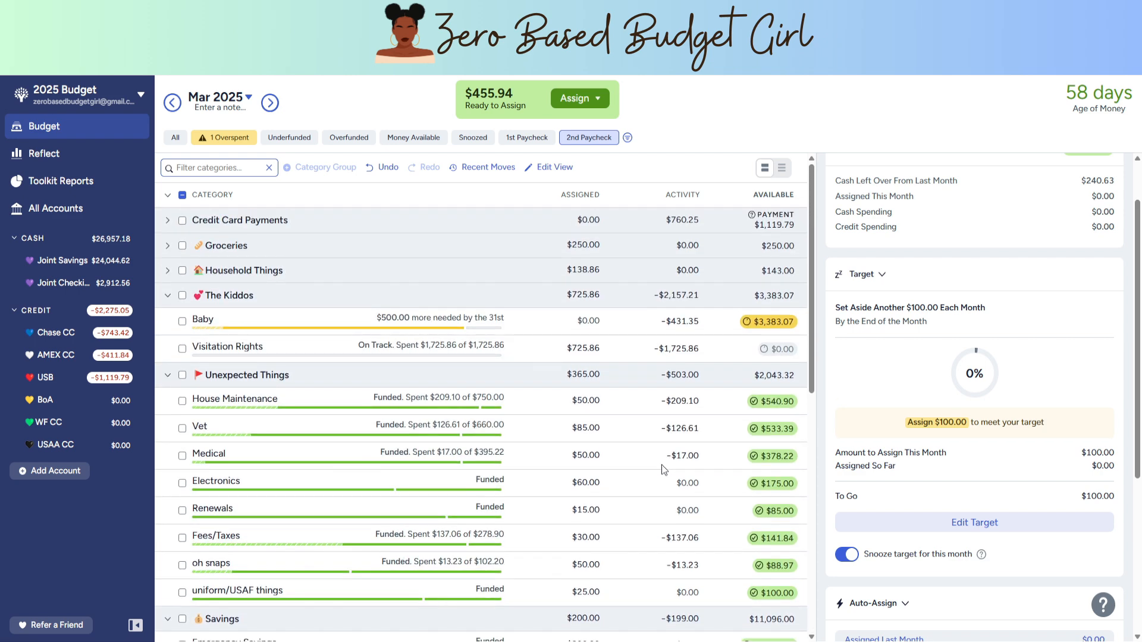
click(401, 320)
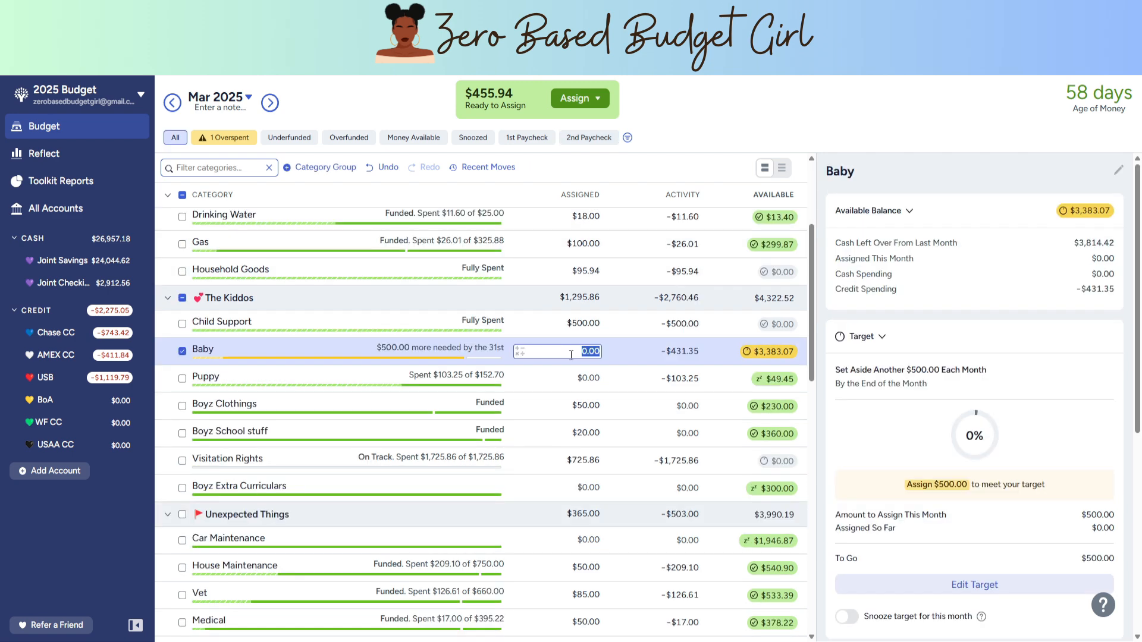
text(500)
key(Return)
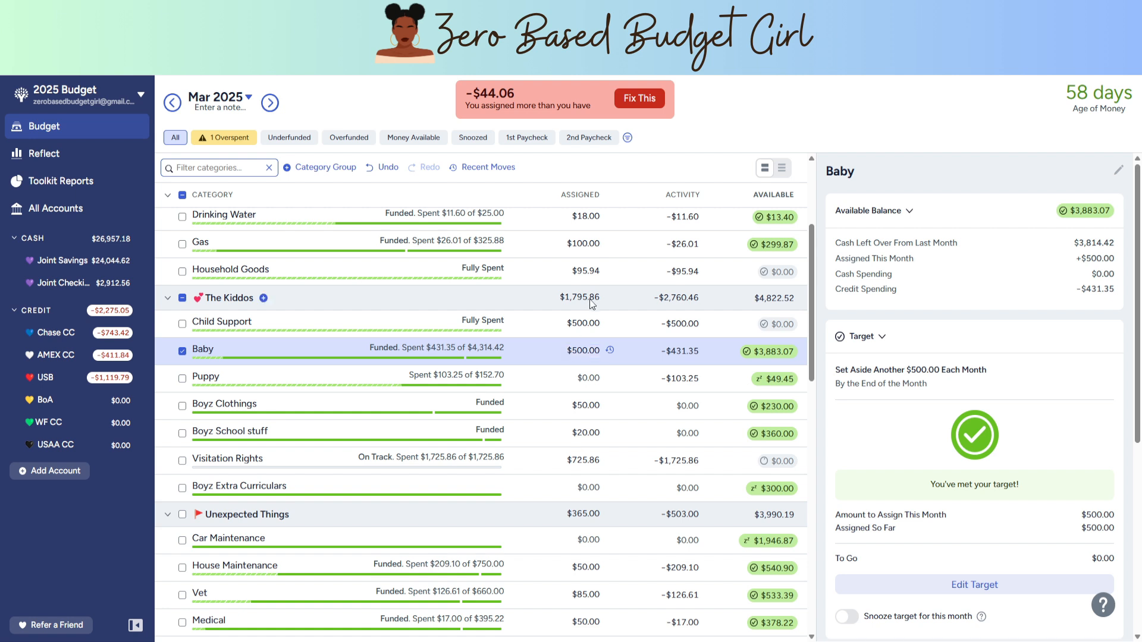
click(639, 101)
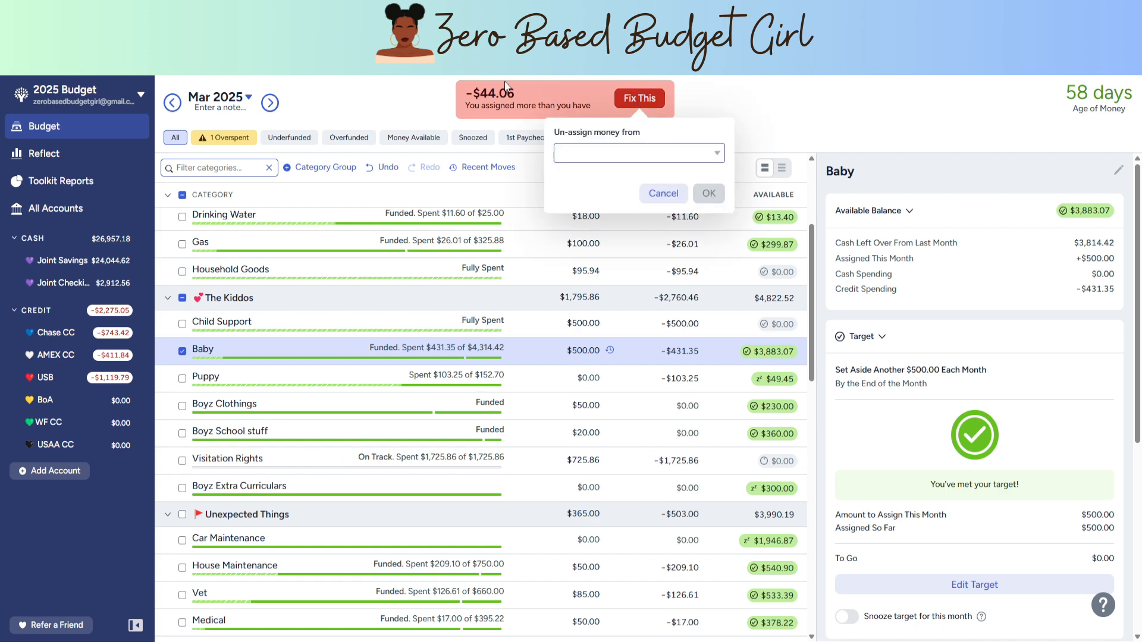
click(385, 110)
click(224, 139)
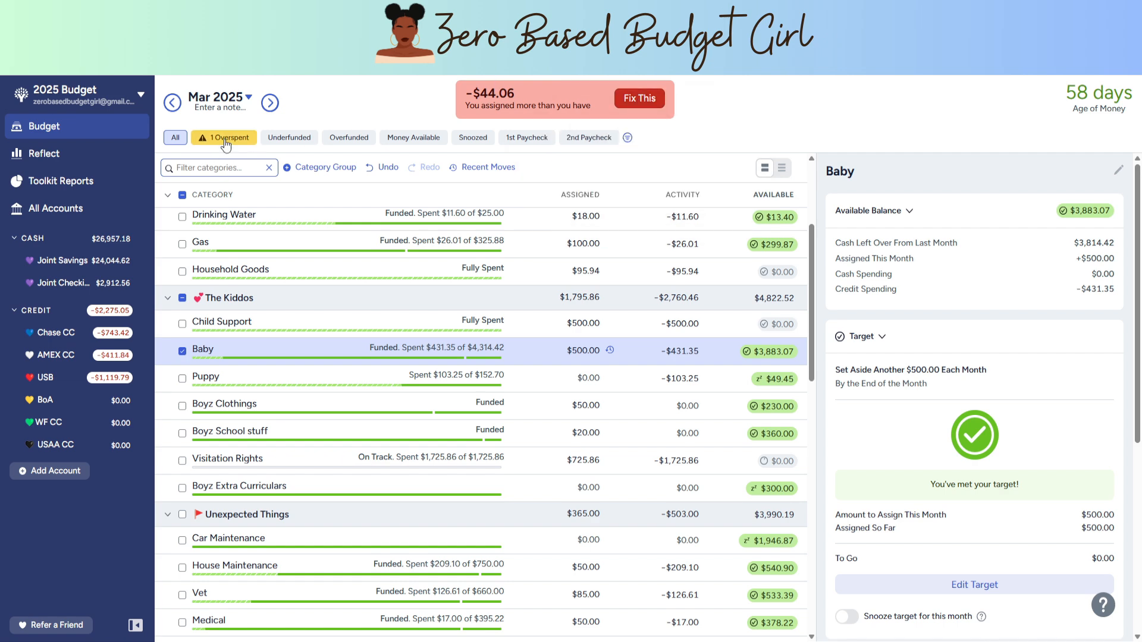
click(225, 140)
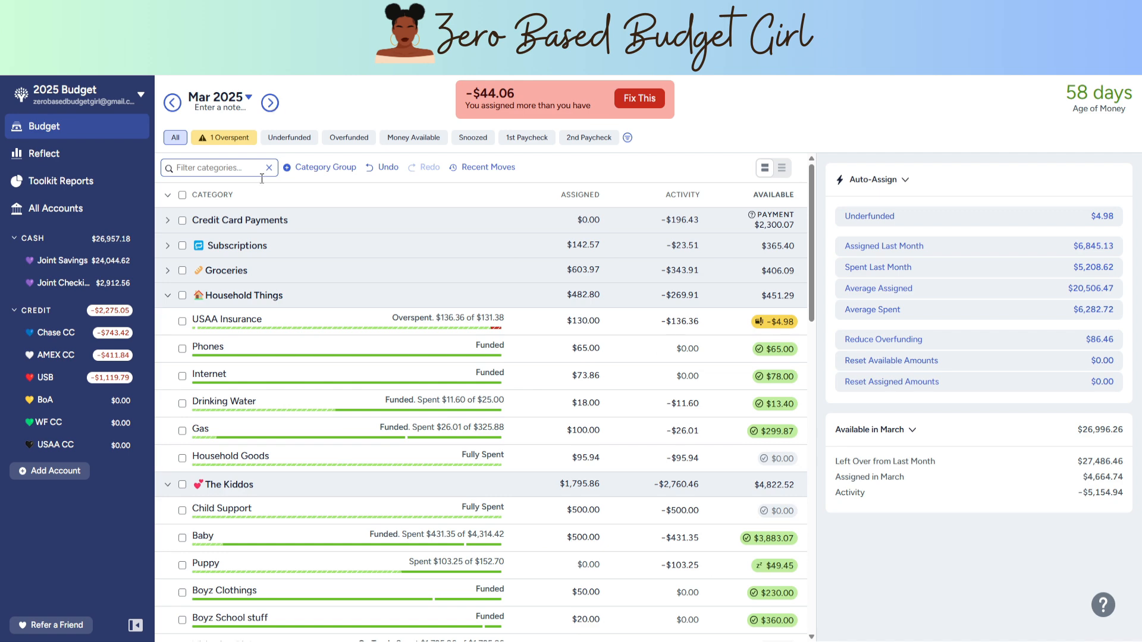
Expand the collapsed category groups and review all assigned and available amounts for money that can be pulled back
click(168, 221)
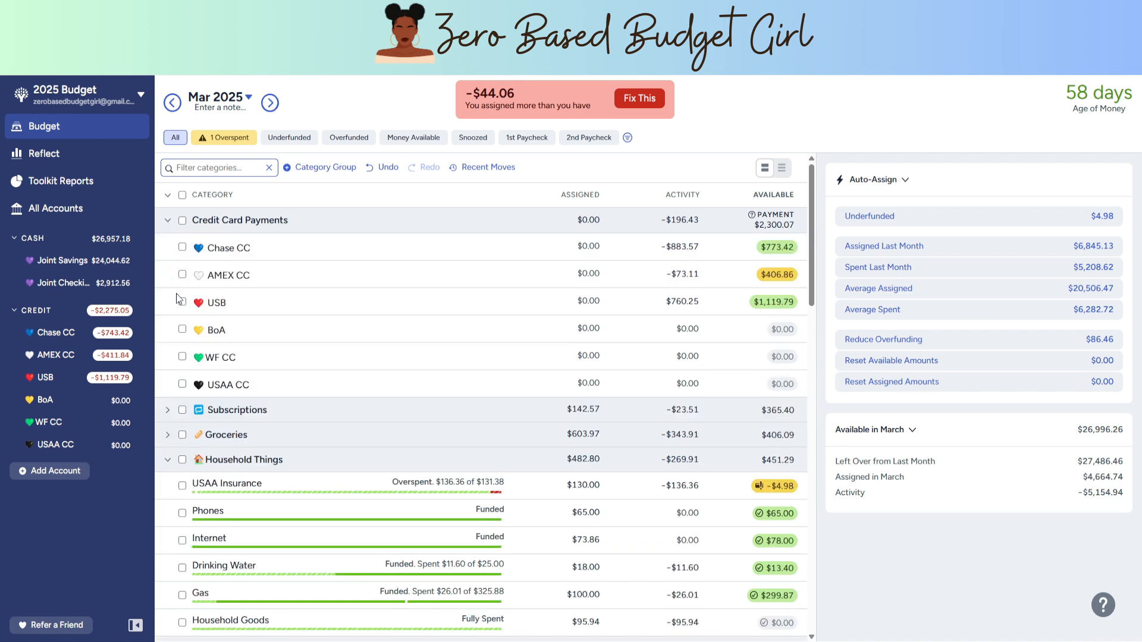
click(167, 408)
scroll(170, 429, down, 3)
scroll(171, 435, down, 3)
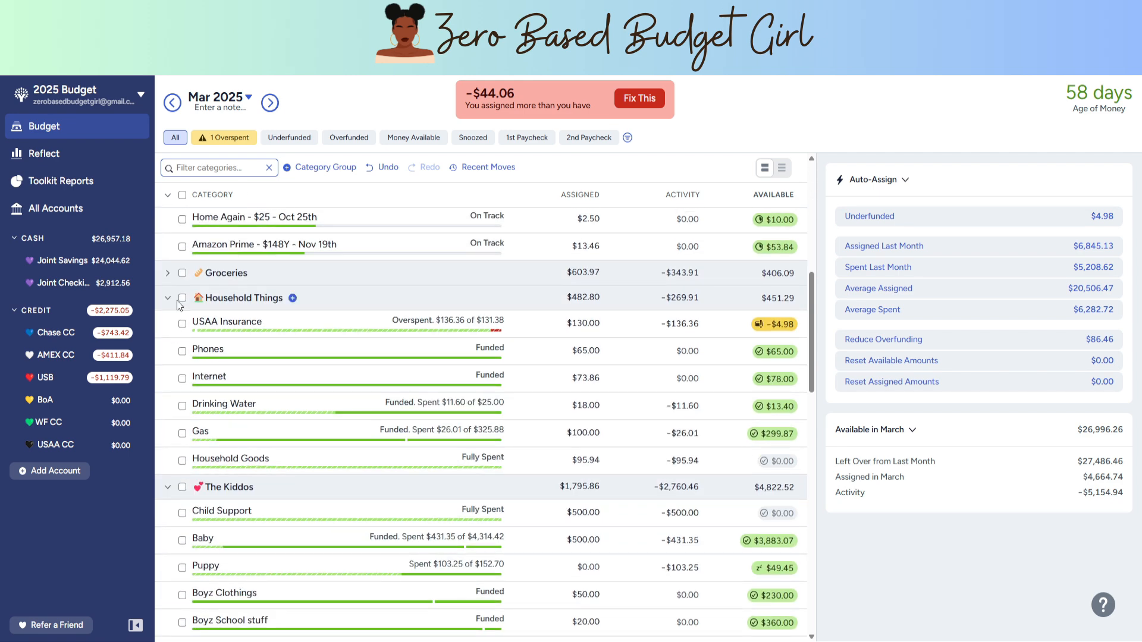
click(167, 274)
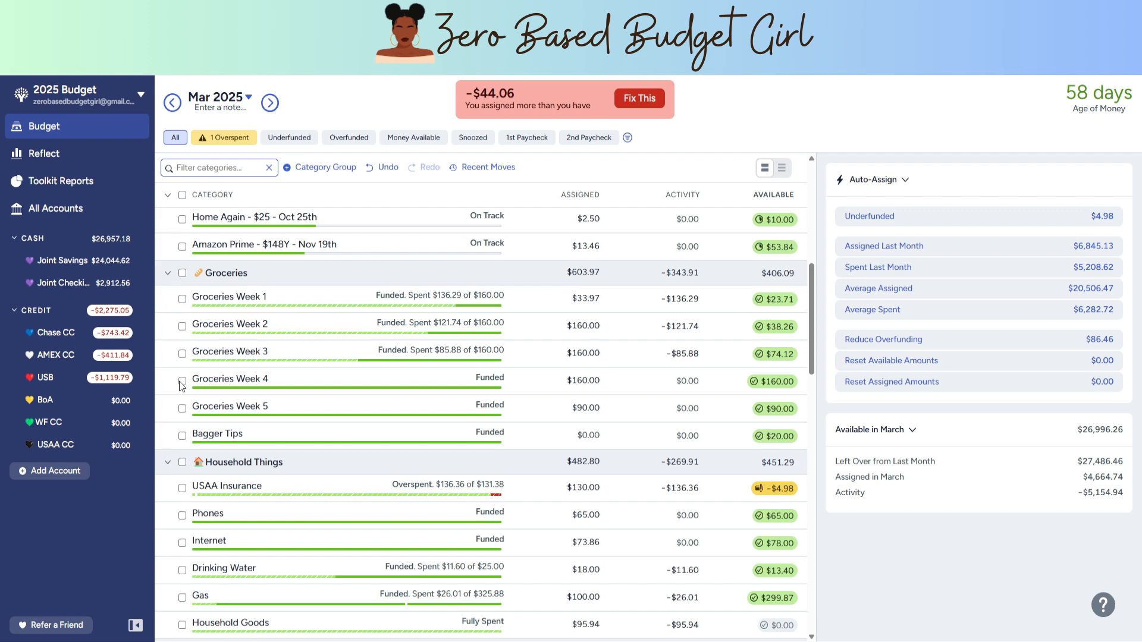
scroll(415, 366, down, 3)
scroll(451, 323, up, 10)
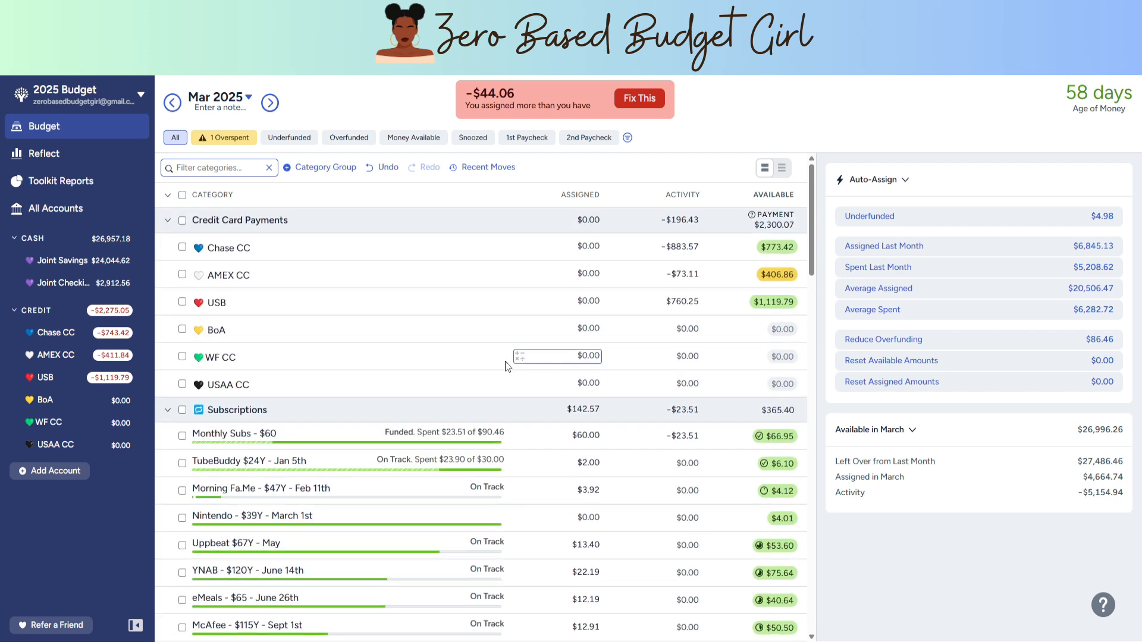
scroll(414, 282, down, 6)
scroll(414, 282, down, 15)
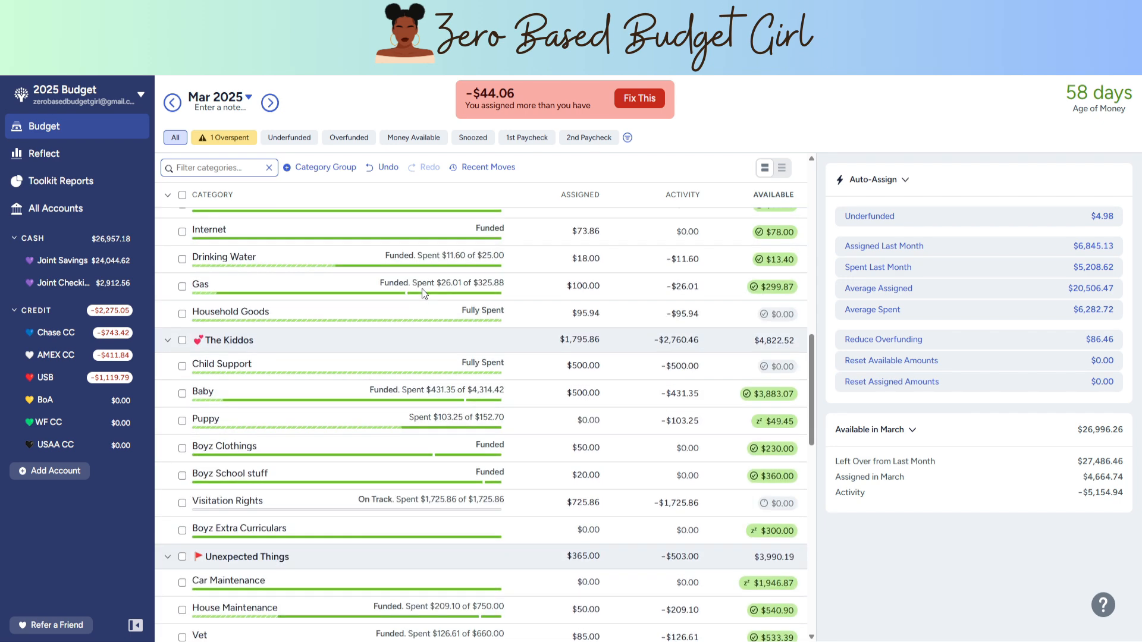
scroll(423, 288, up, 7)
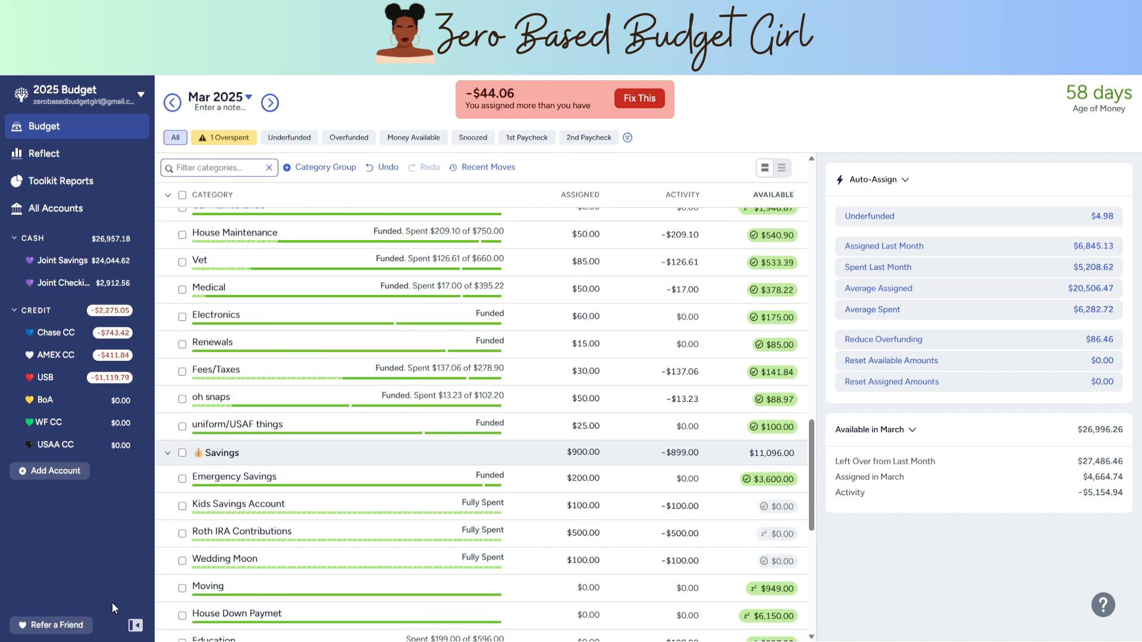
scroll(181, 464, down, 4)
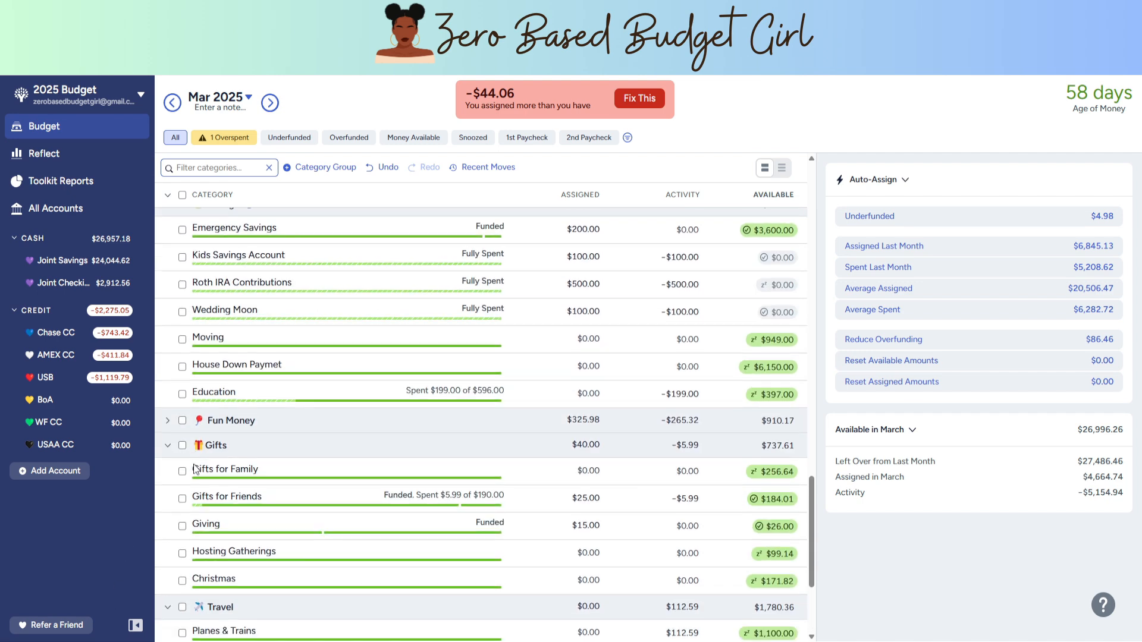
click(167, 421)
scroll(375, 462, down, 6)
scroll(381, 463, up, 15)
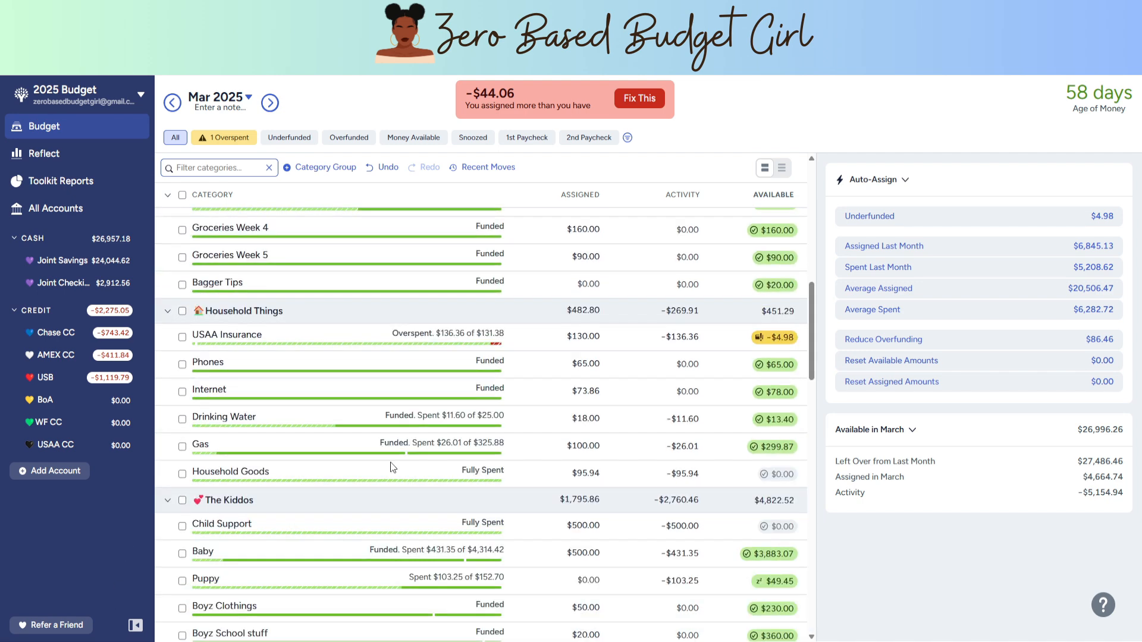
scroll(387, 462, down, 10)
Set the Renewals assigned amount to $0 and snooze its target for March 2025
click(588, 471)
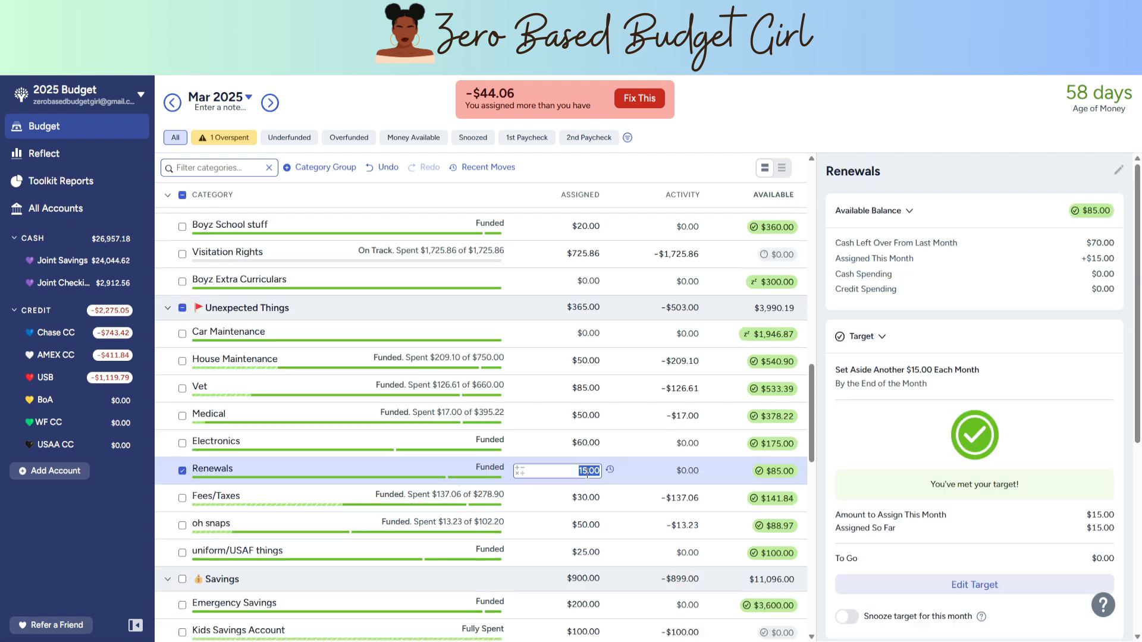
text(0)
key(Return)
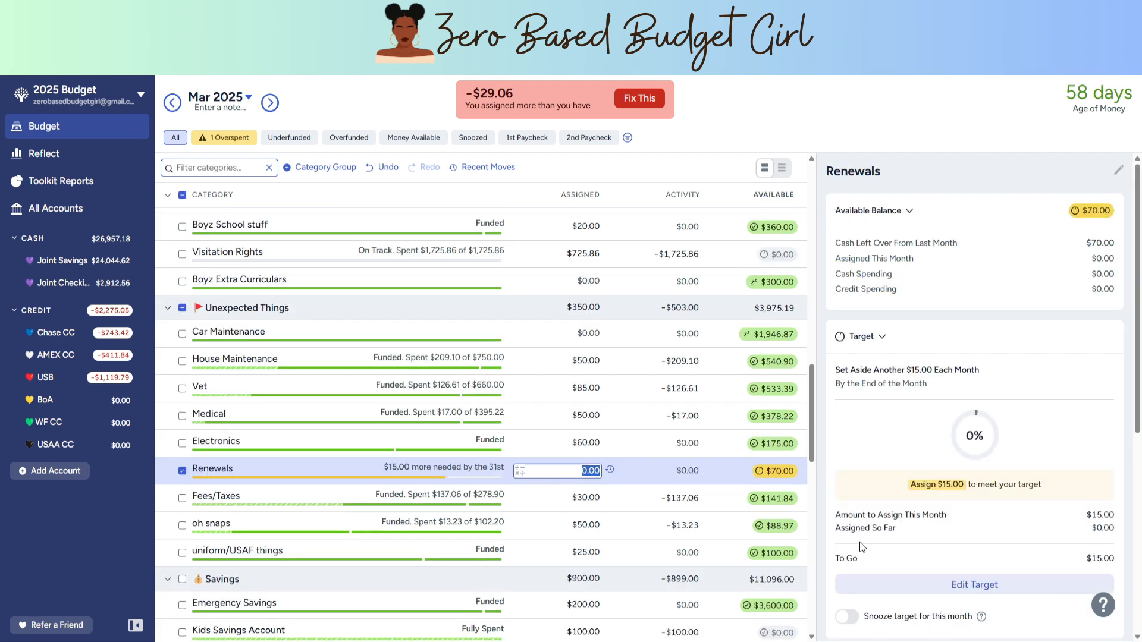
scroll(859, 541, down, 1)
click(848, 554)
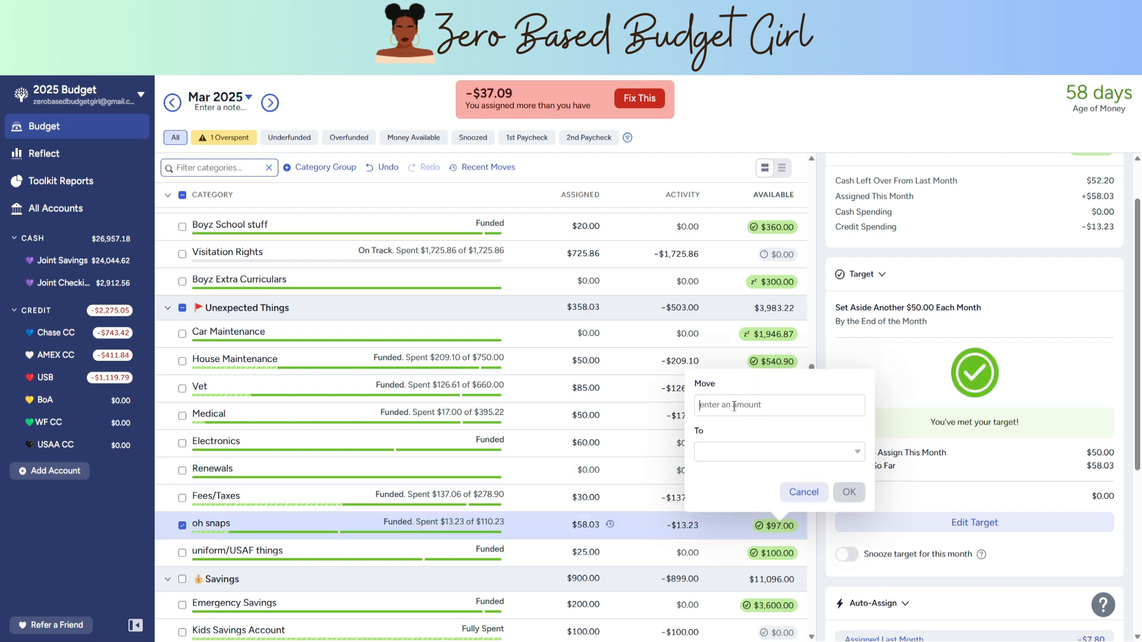
Move $38.97 from oh snaps to Ready to Assign and snooze the oh snaps target for March 2025
text(38.97)
key(Return)
scroll(655, 528, down, 2)
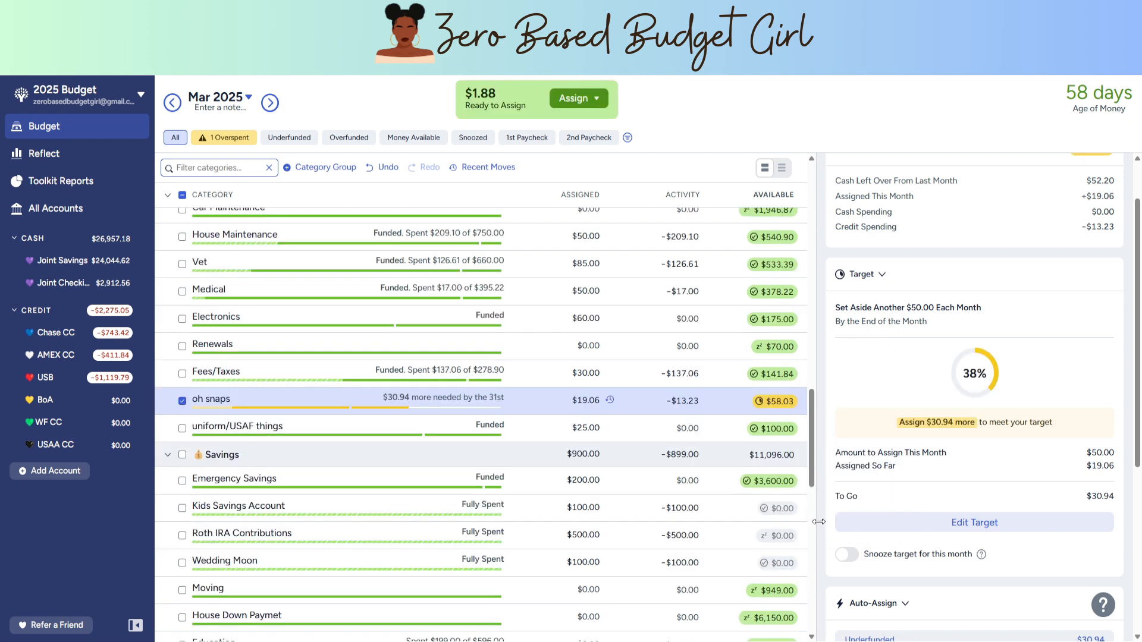
click(847, 555)
Add $1.88 to the amount assigned to Cowboy Carter Tix in the Big Wishes group
scroll(712, 403, down, 10)
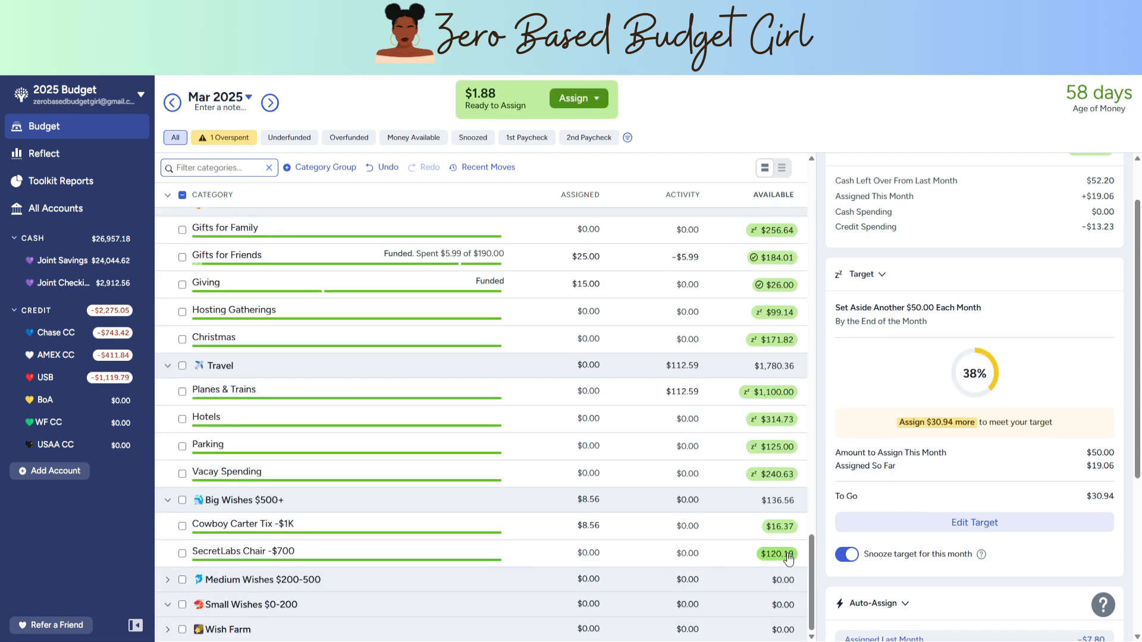
click(584, 527)
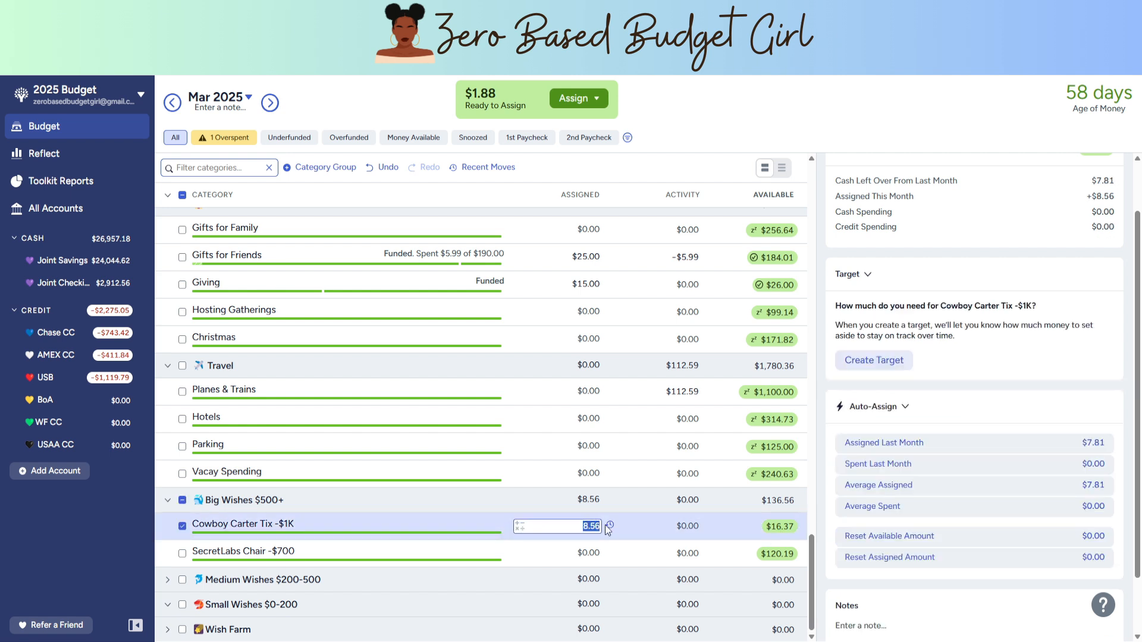
text(+1.88)
key(Return)
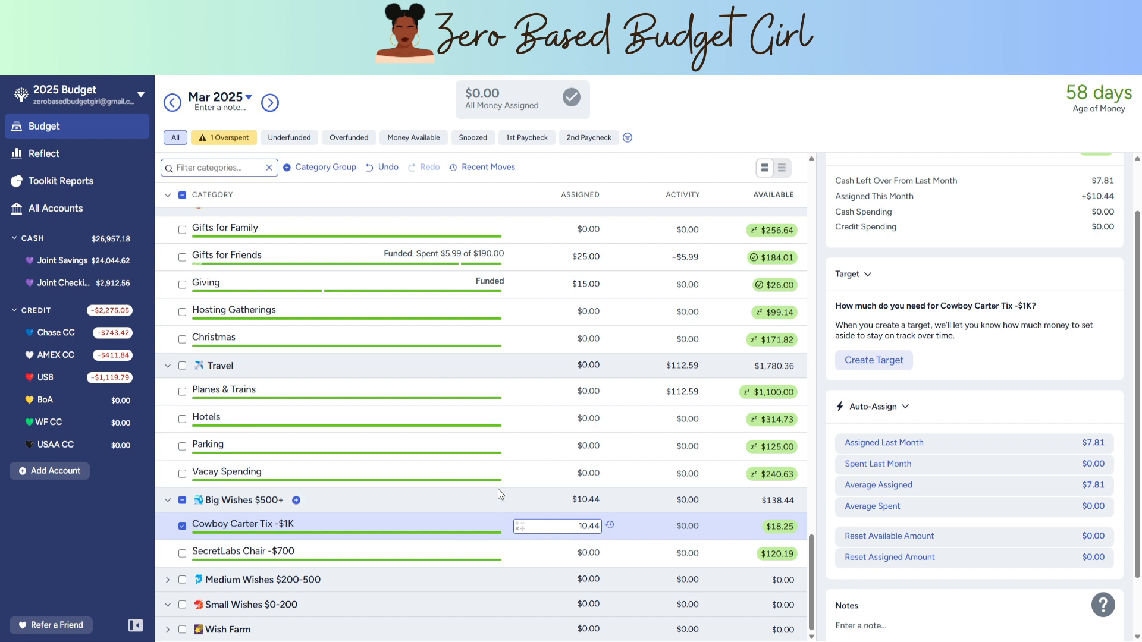
Cover the USAA Insurance overspending in Household Things with money from oh snaps in Unexpected Things
click(218, 139)
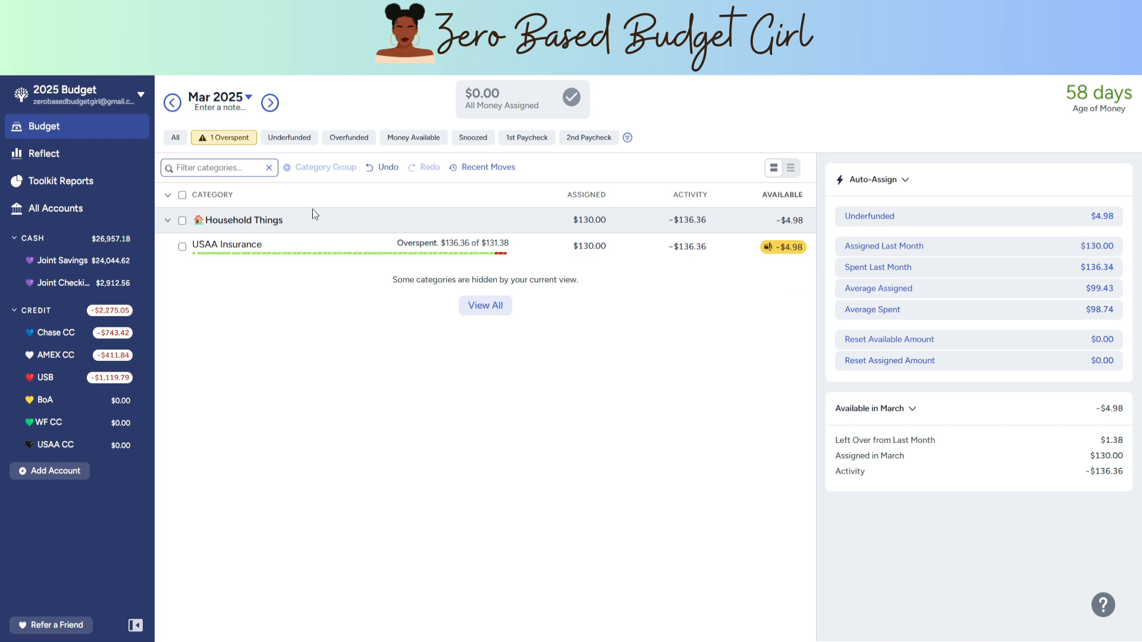
click(783, 247)
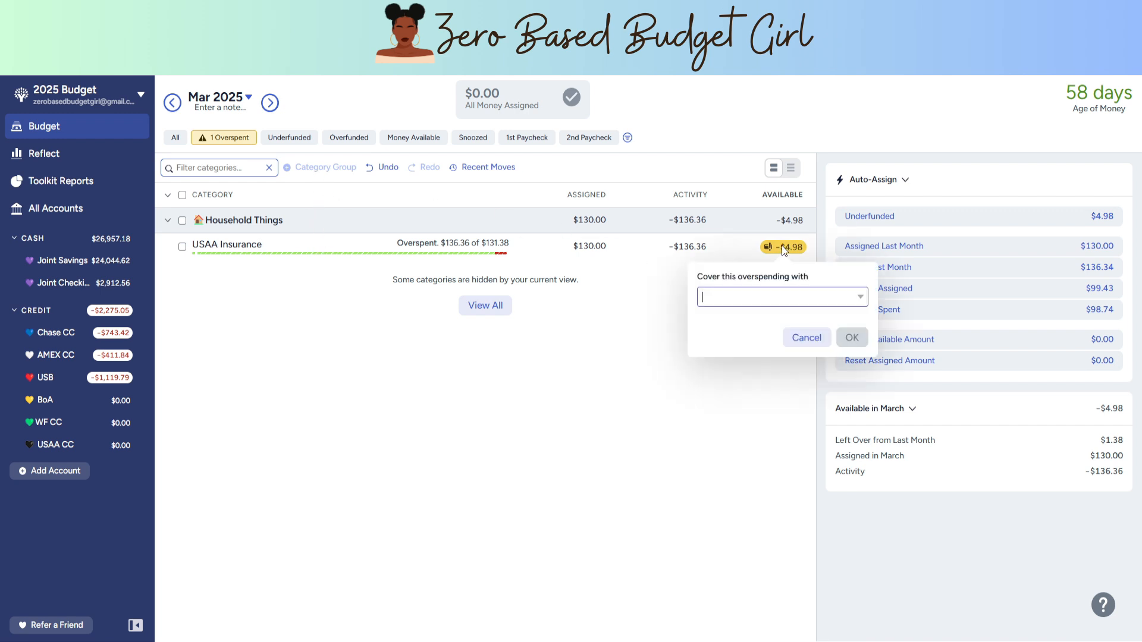
click(781, 295)
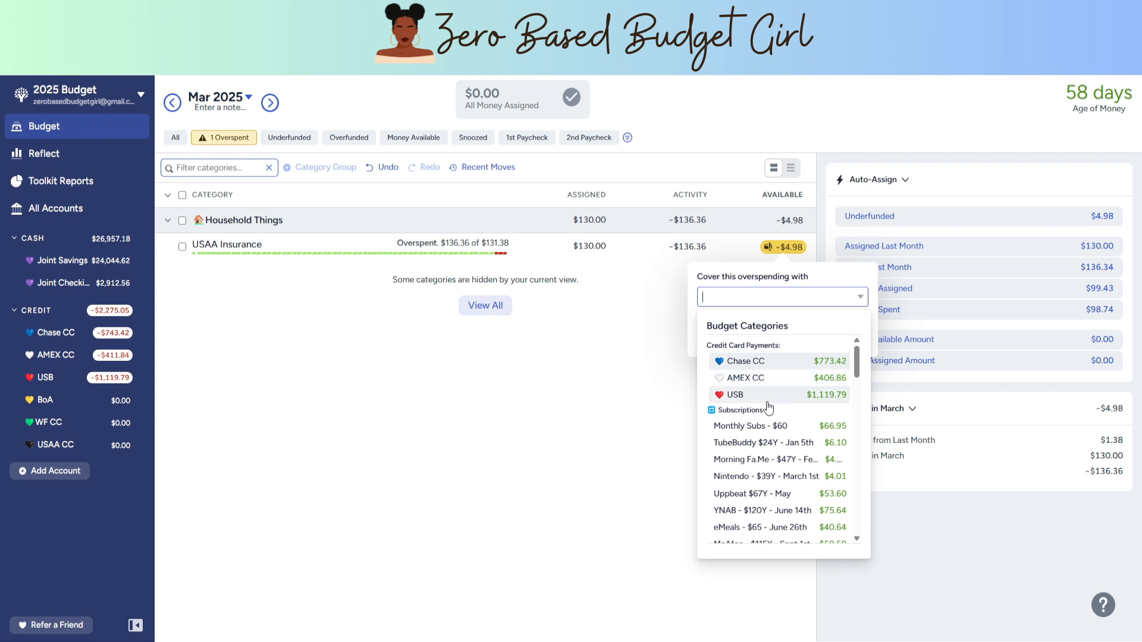
scroll(775, 438, down, 2)
scroll(774, 439, down, 5)
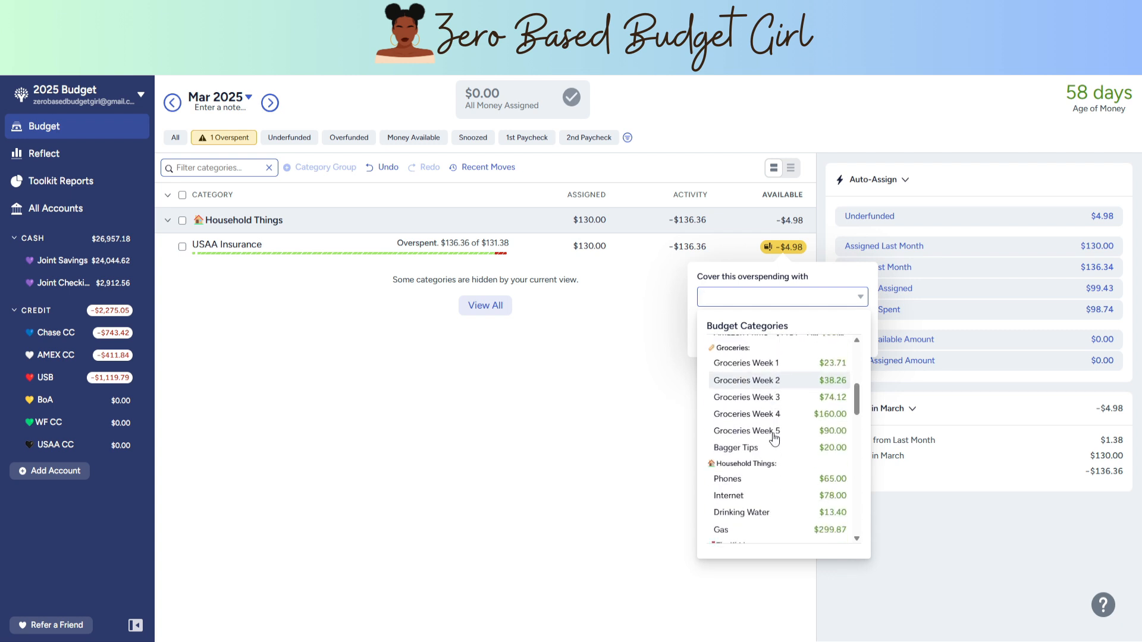
scroll(777, 475, down, 3)
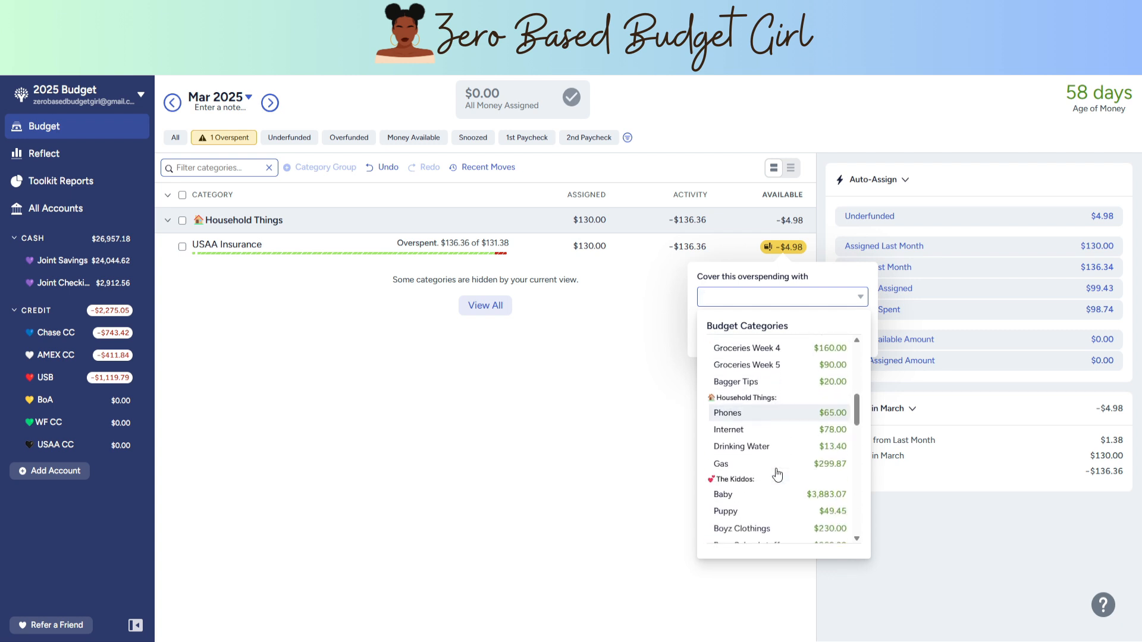
scroll(777, 474, down, 3)
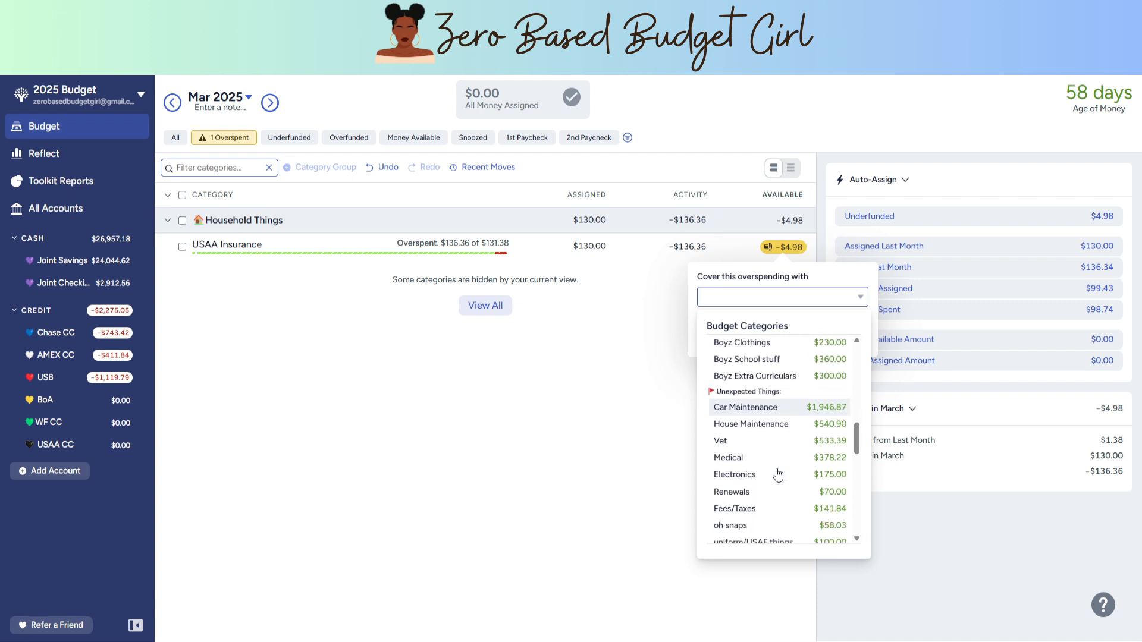
scroll(777, 474, down, 2)
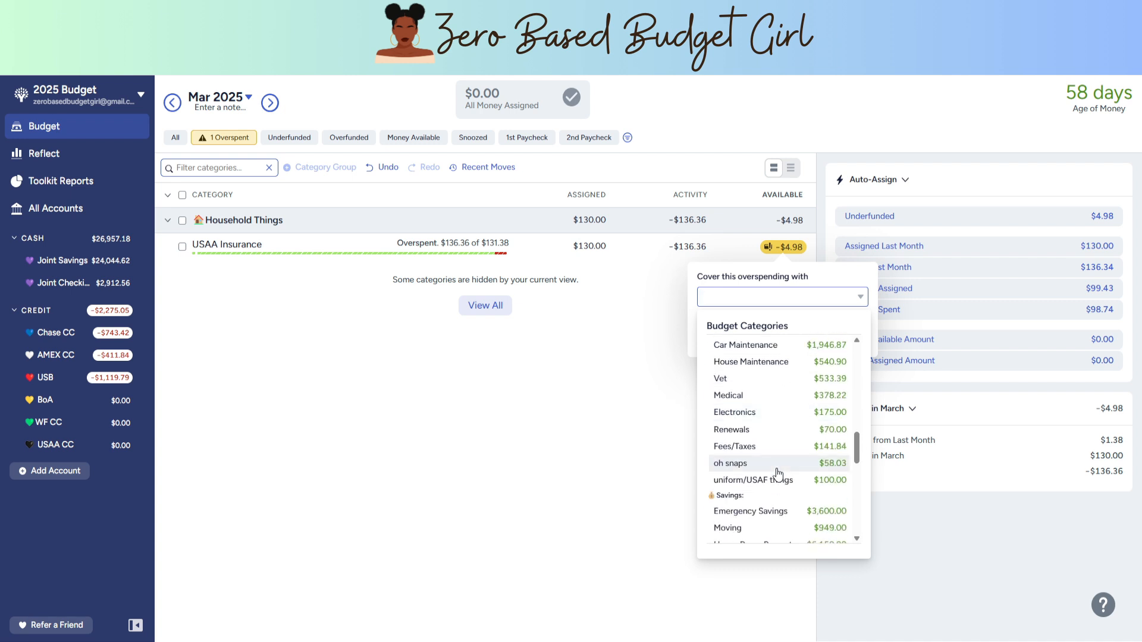
click(778, 470)
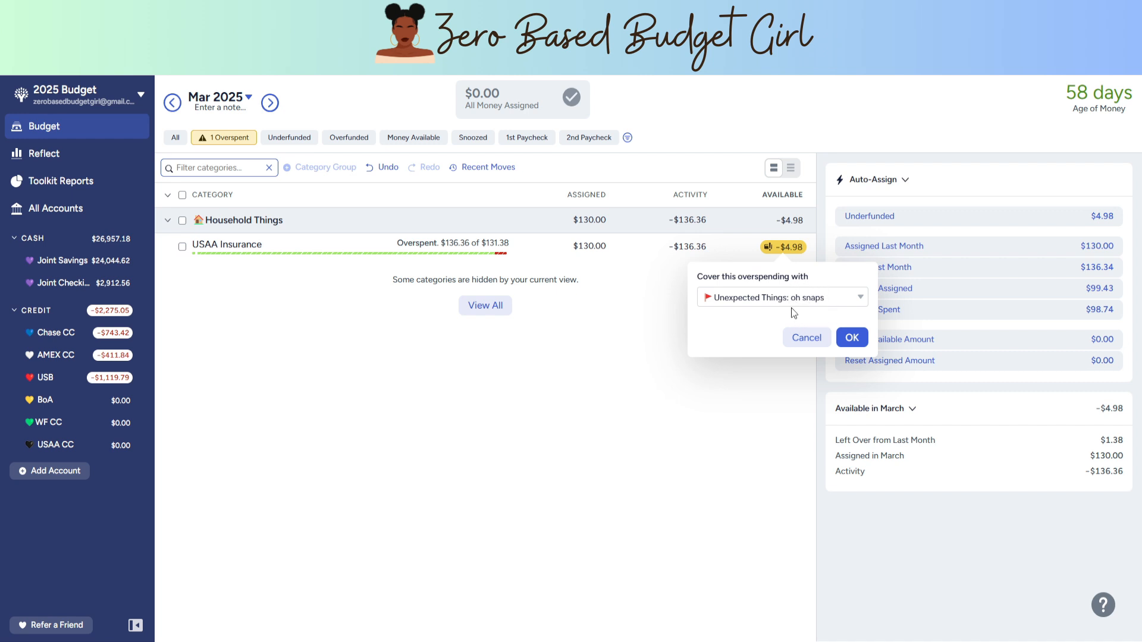
click(848, 341)
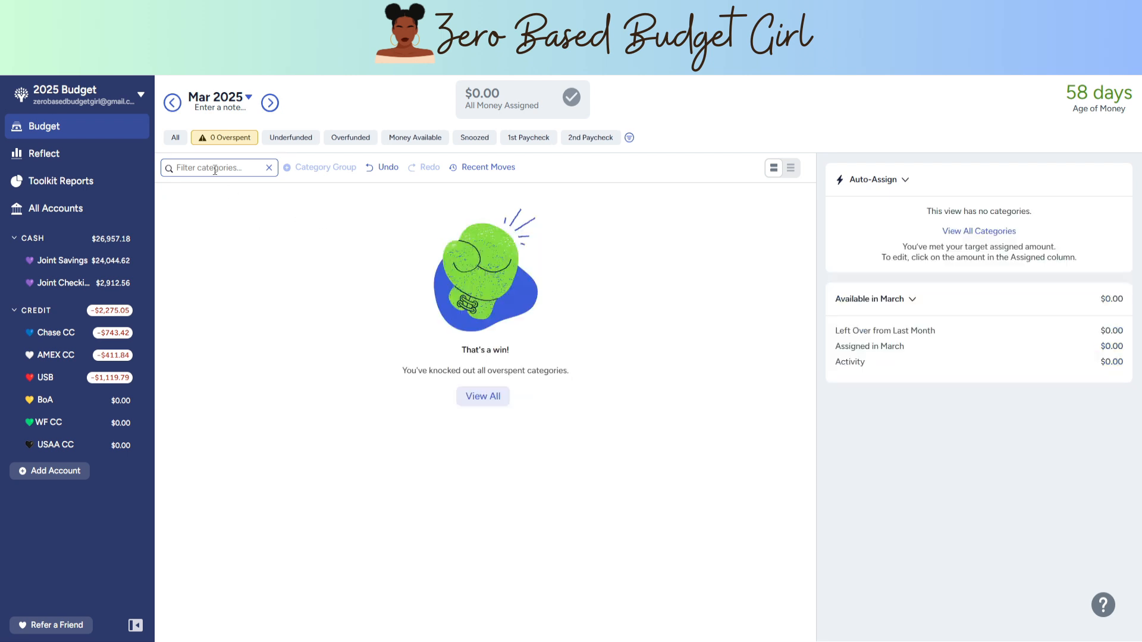
Show all budget categories for March 2025 and review the assigned, activity and available amounts across every group
click(175, 137)
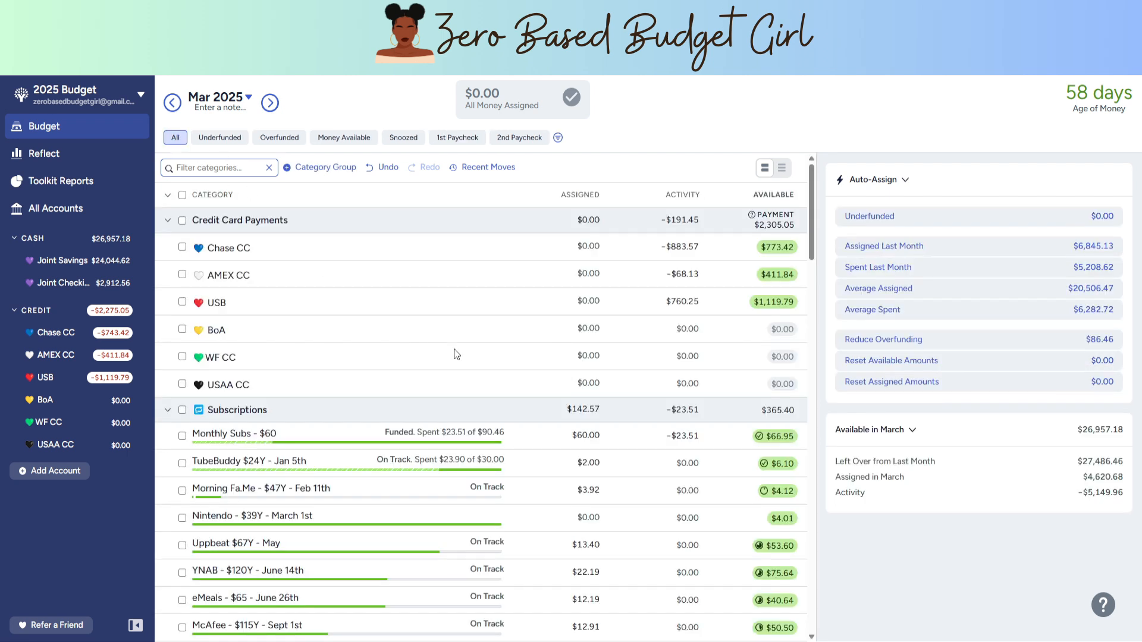
scroll(455, 348, down, 3)
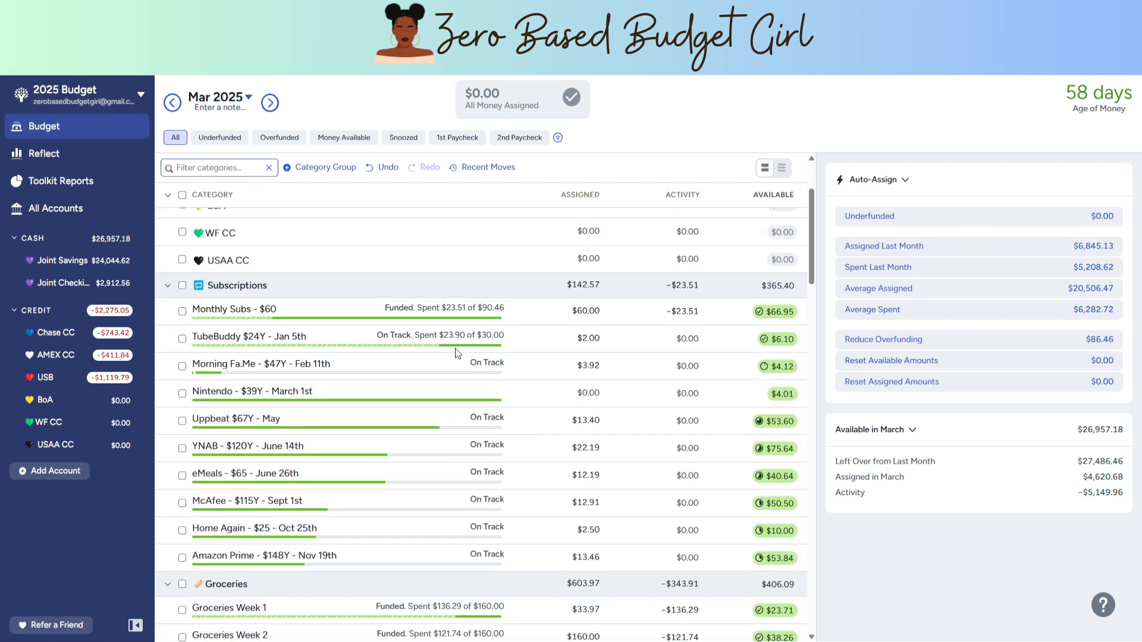
scroll(234, 337, up, 2)
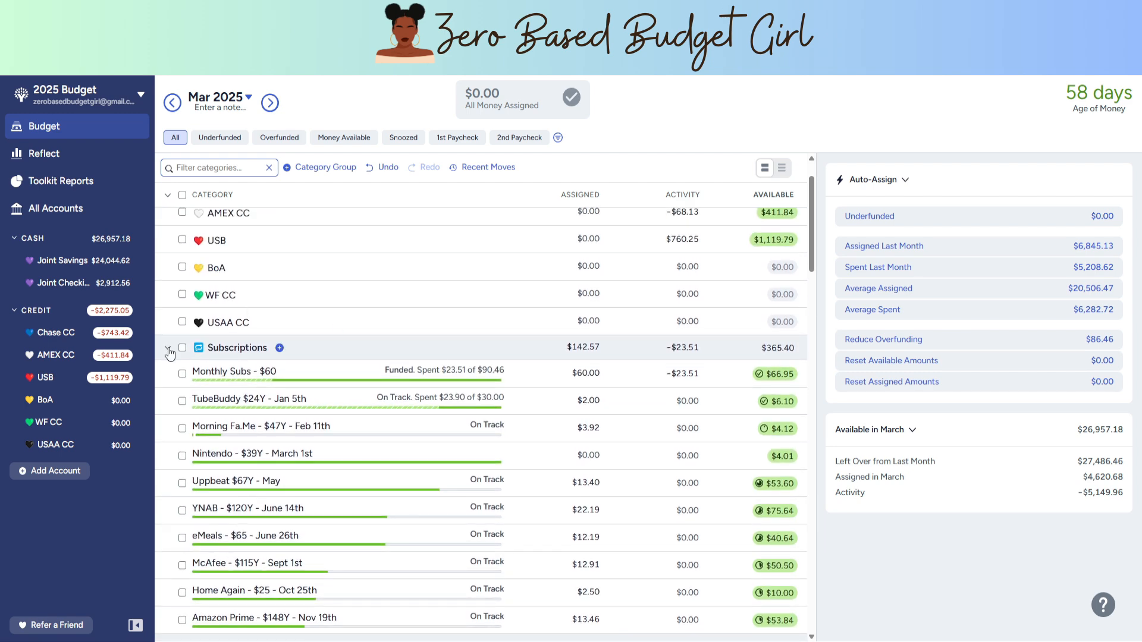
scroll(383, 317, up, 1)
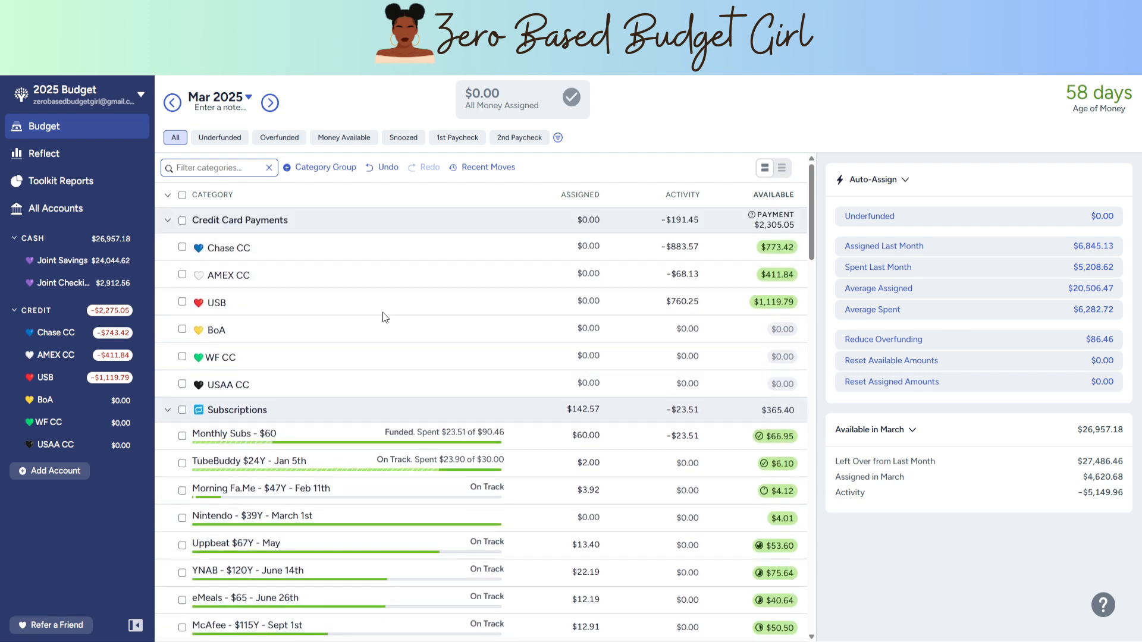
scroll(382, 317, down, 20)
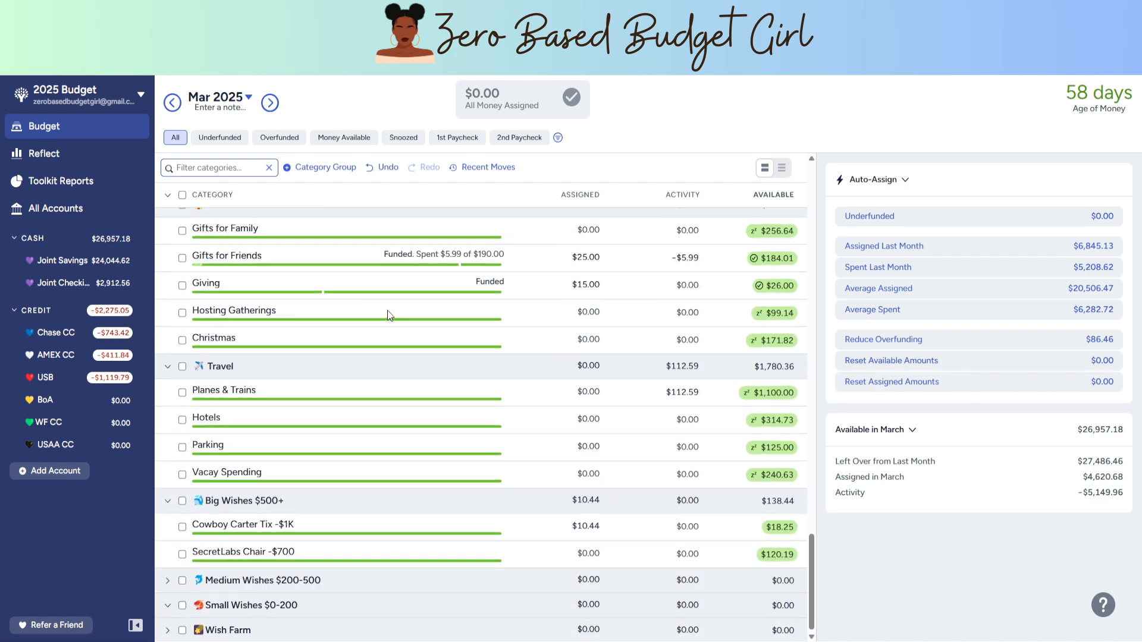
scroll(393, 317, up, 12)
scroll(409, 332, up, 6)
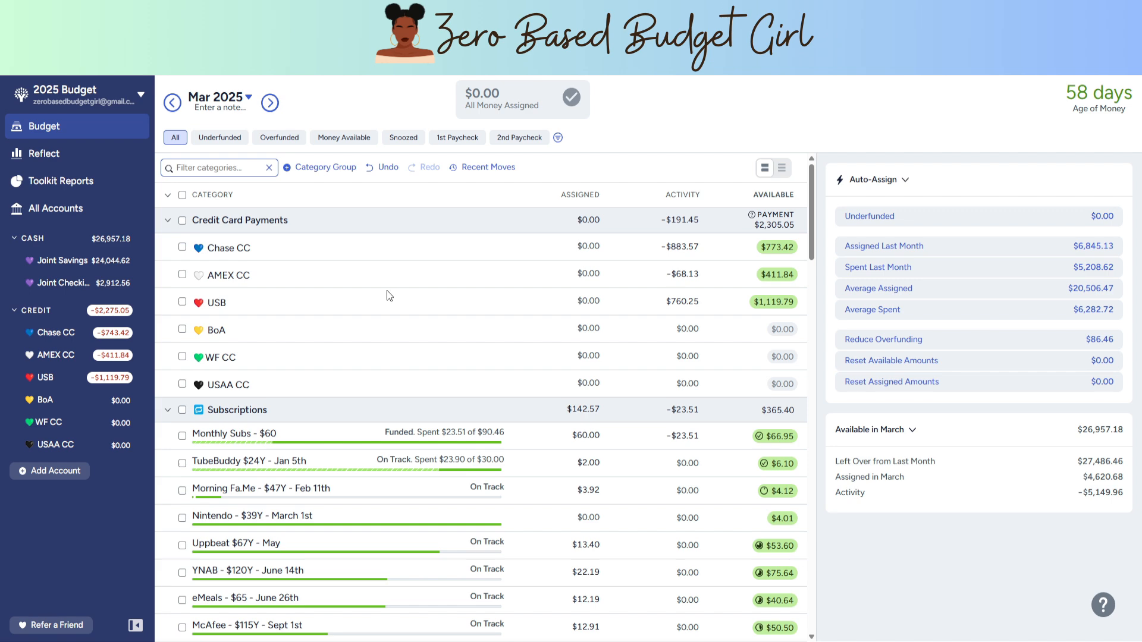
scroll(387, 291, down, 20)
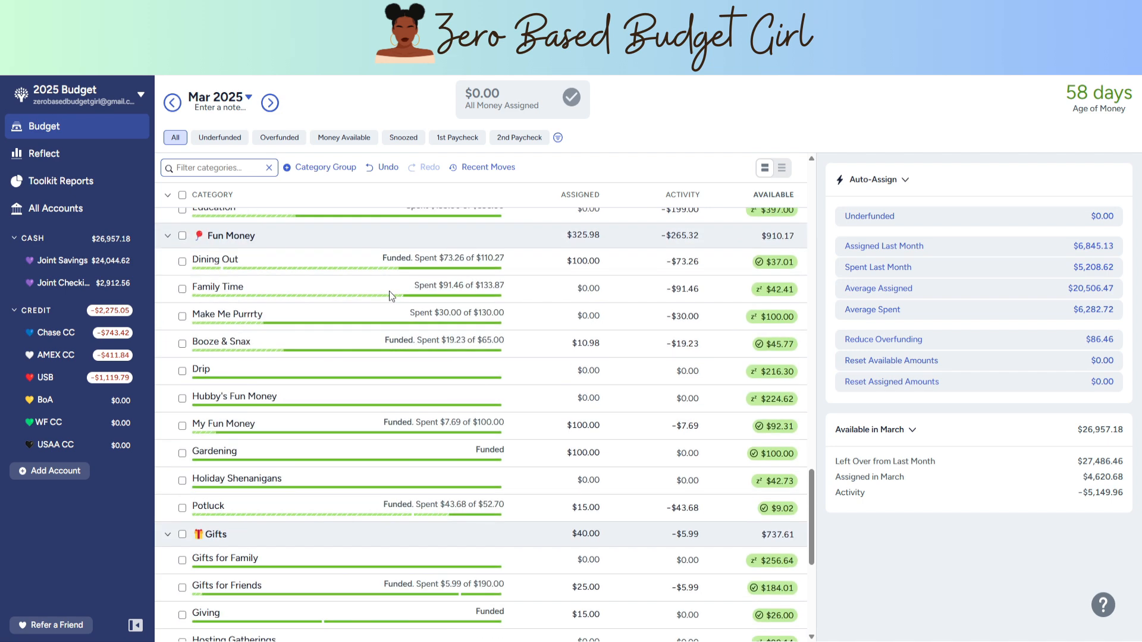
scroll(389, 291, down, 15)
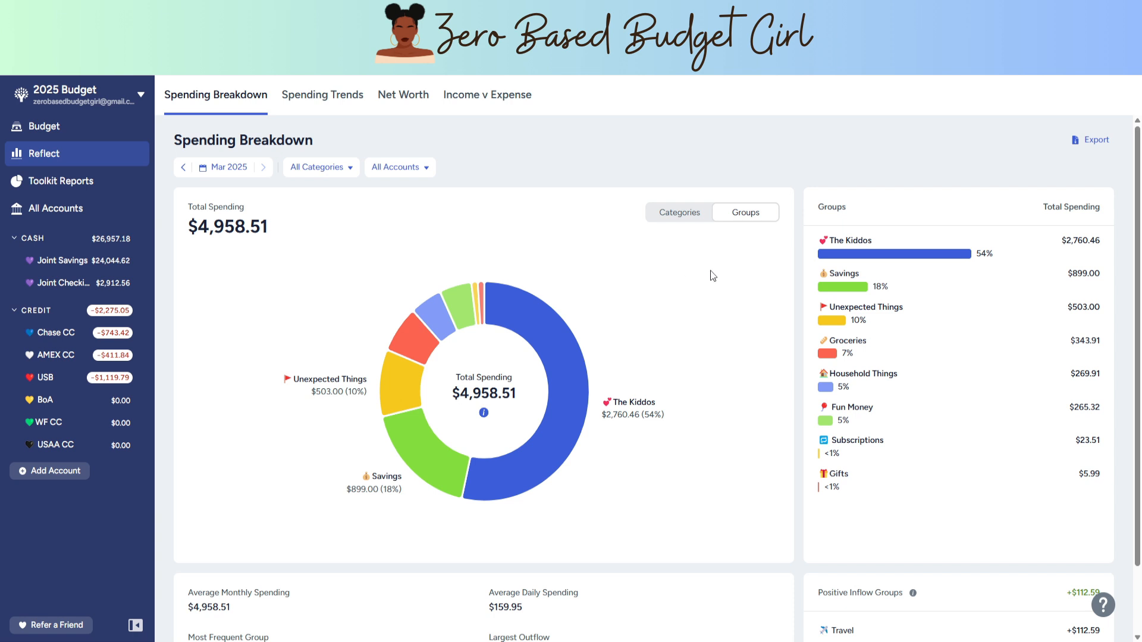
Examine the March 2025 spending breakdowns of The Kiddos and Groceries groups, and check the Groceries and Household Things amounts in the budget
click(938, 249)
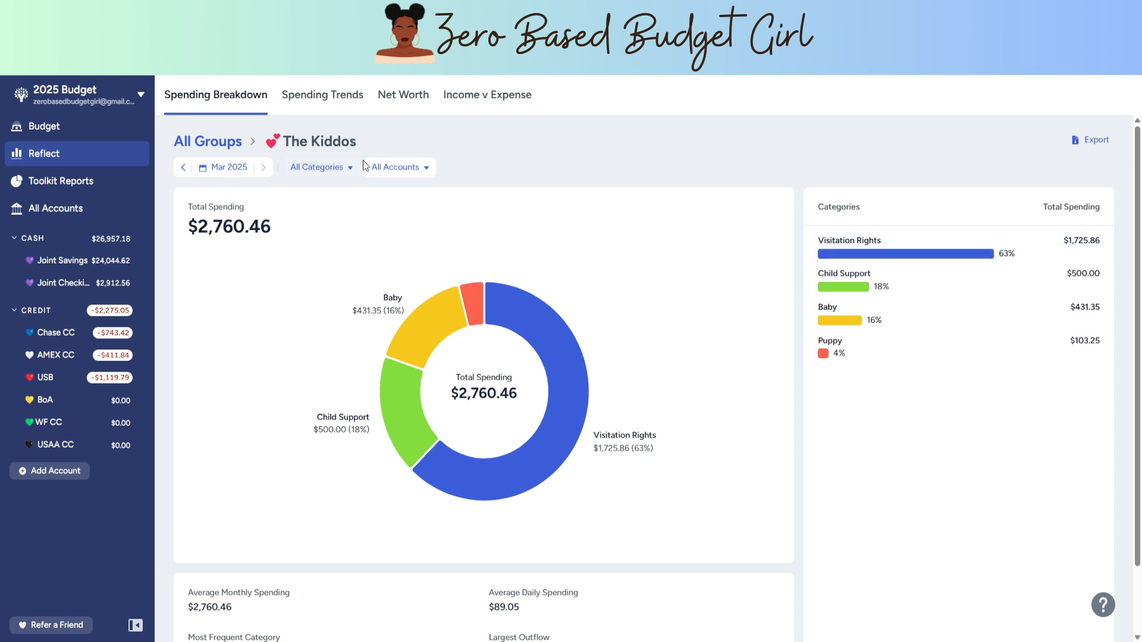
click(239, 143)
click(406, 344)
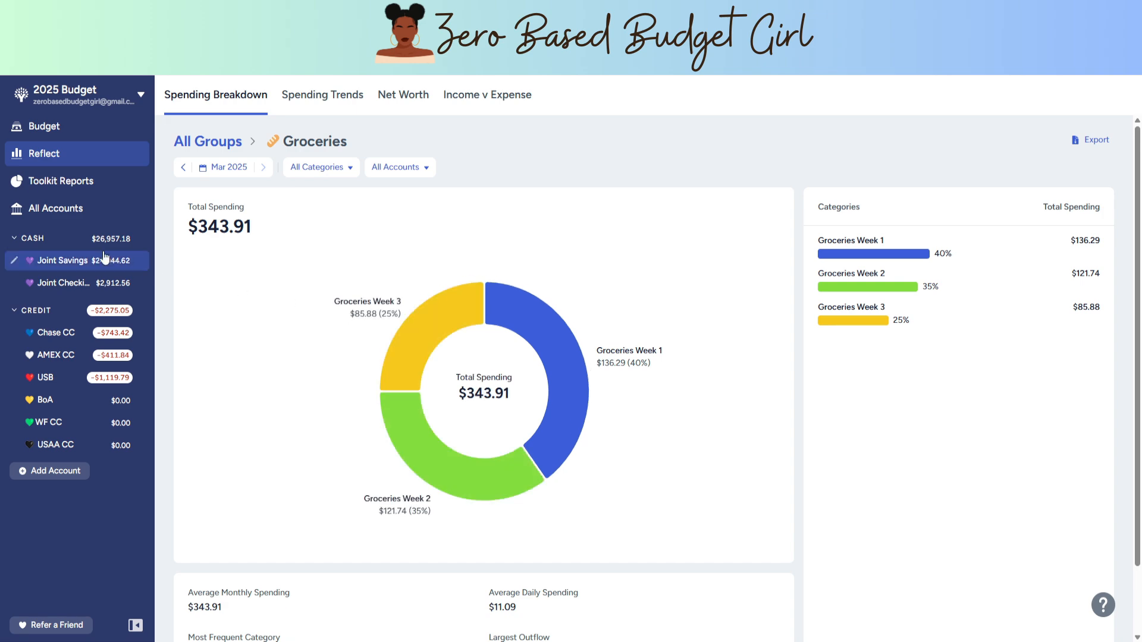
click(52, 135)
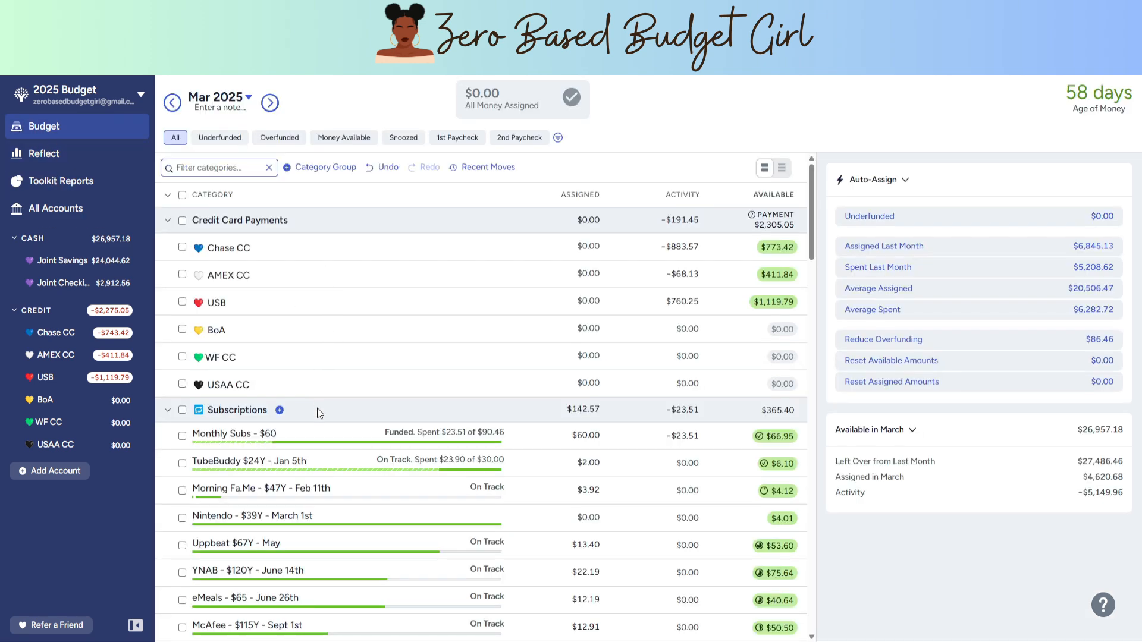
scroll(316, 408, down, 2)
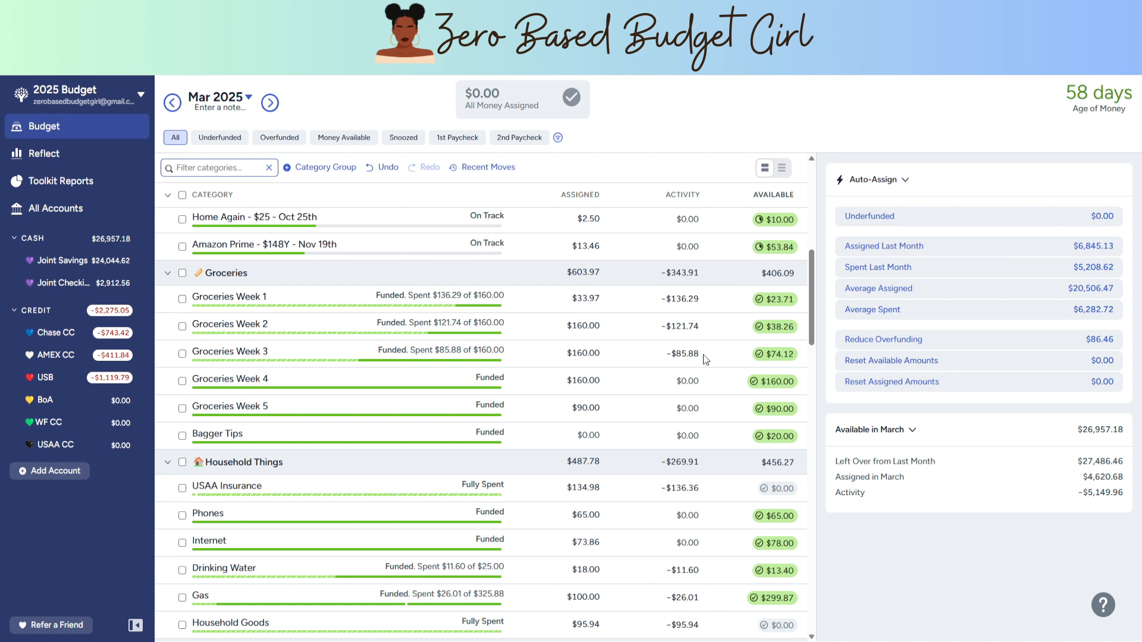
Review the March 2025 spending breakdown by category with its average spending and largest outflow, and return to the budget
click(58, 157)
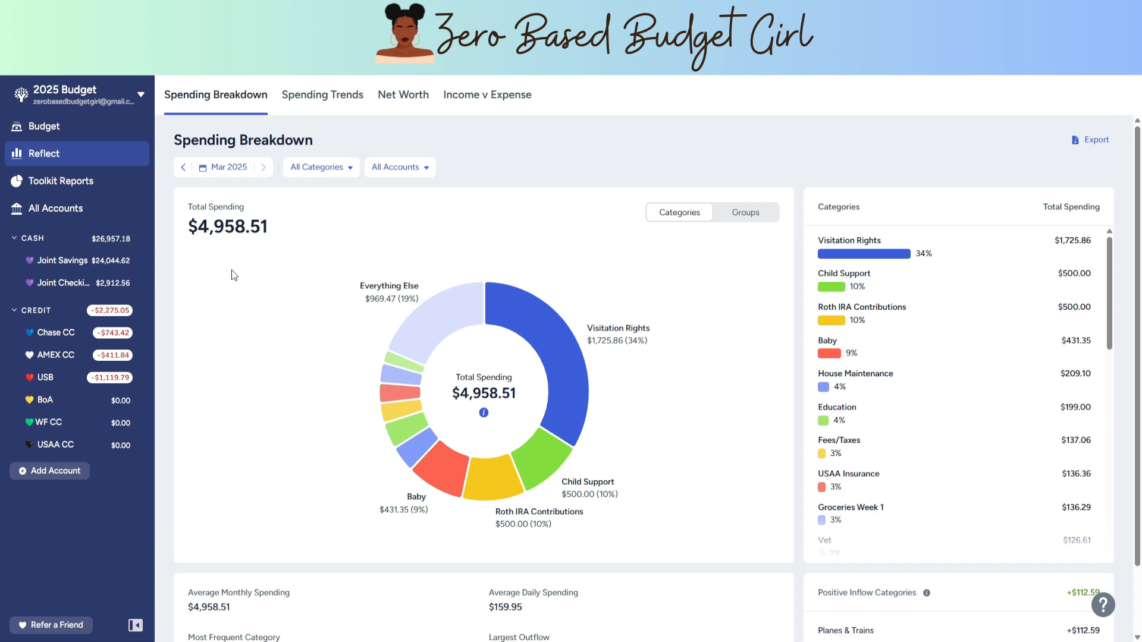
scroll(677, 477, down, 1)
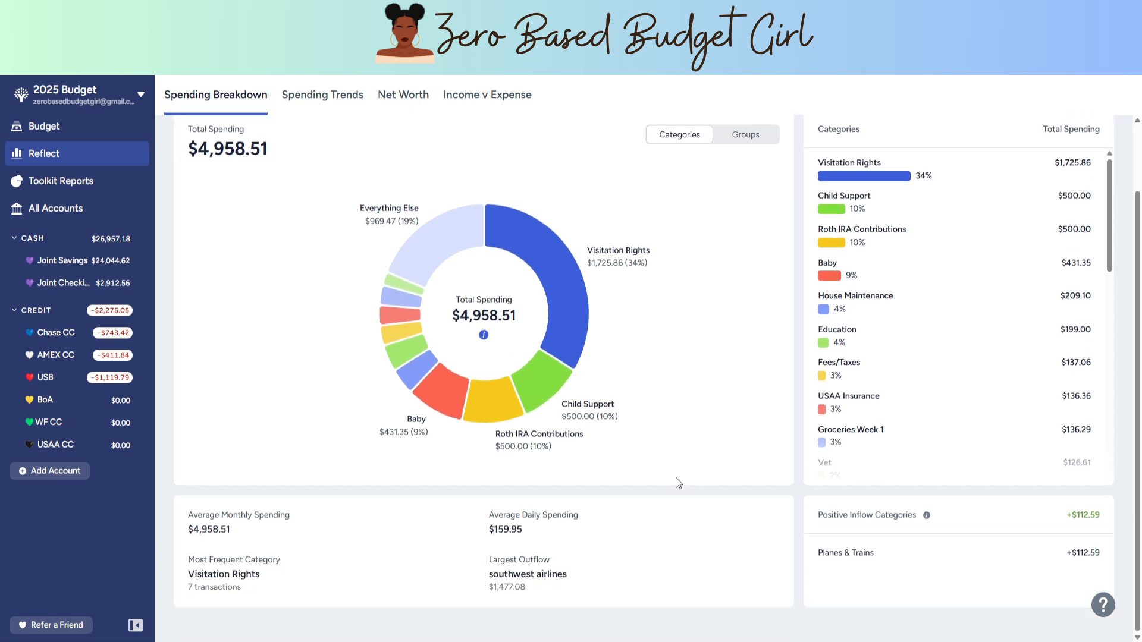
scroll(676, 477, up, 1)
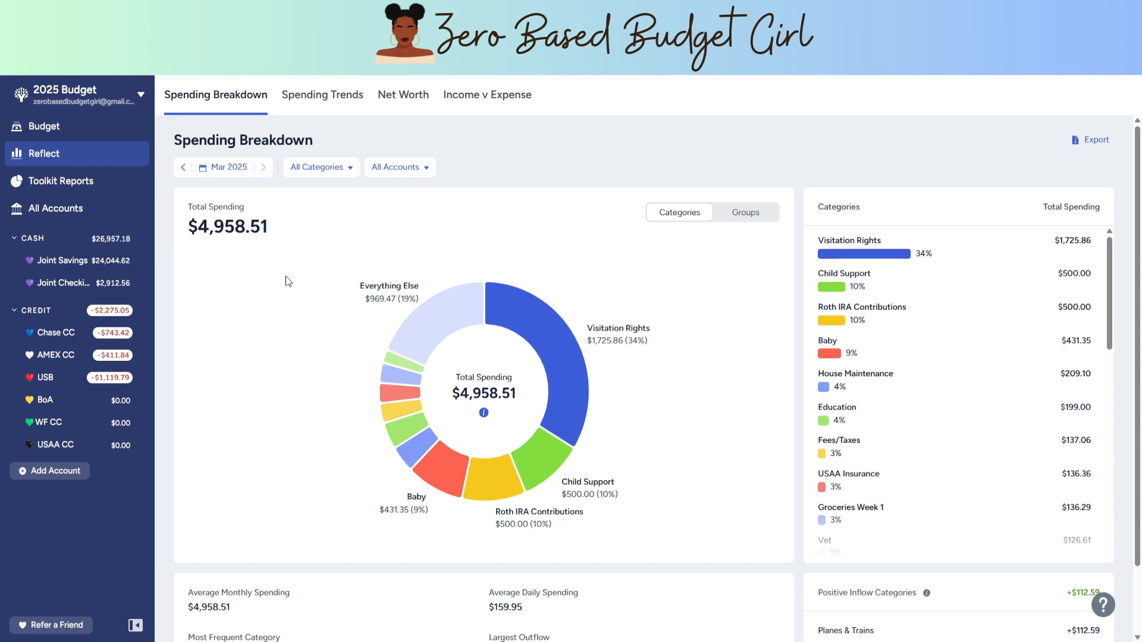
click(44, 126)
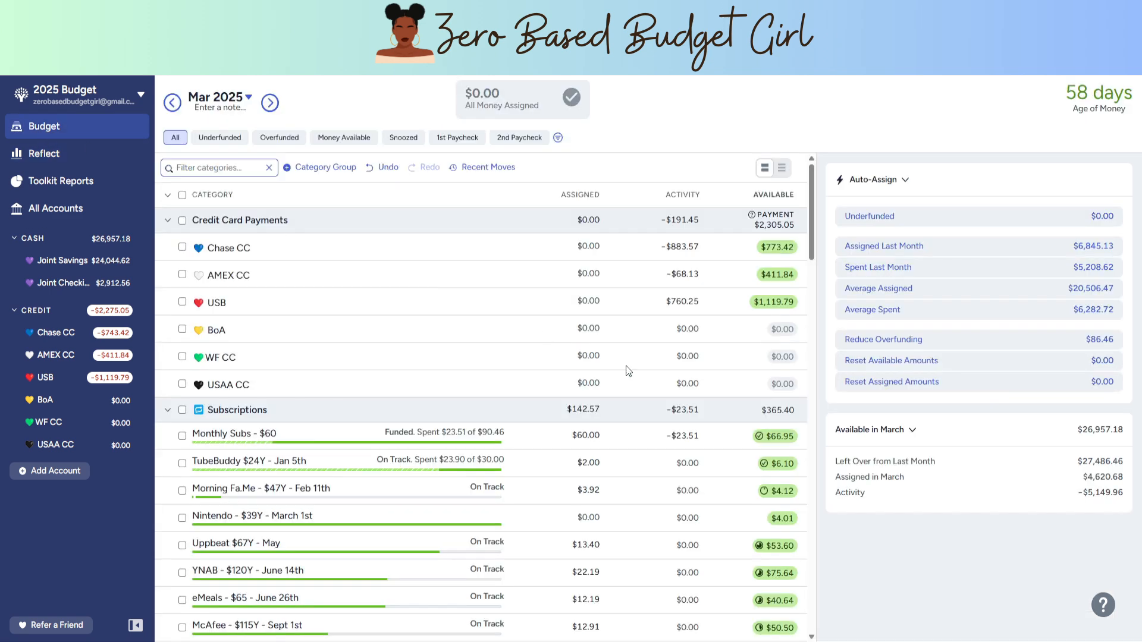